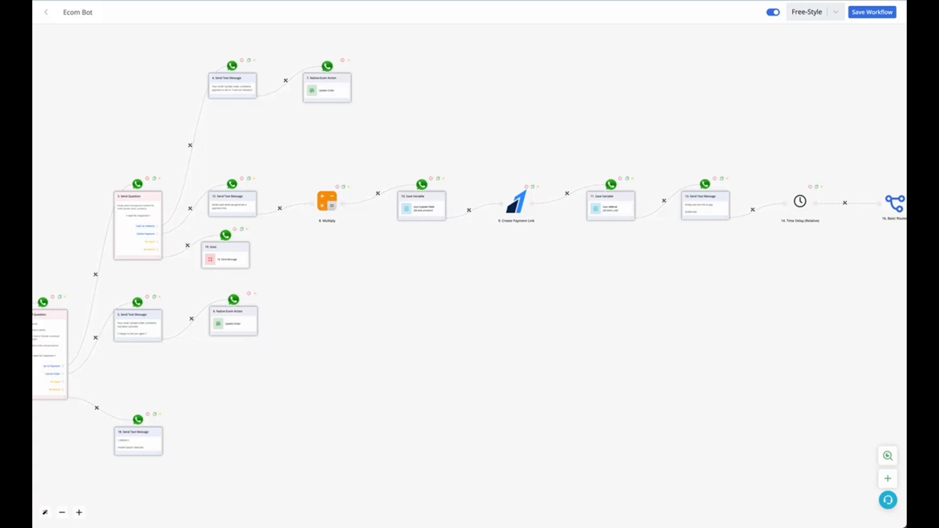
# Step: Examine the workflow's order confirmation and payment method questions and the branches leaving their answer options
pyautogui.scroll(5, 333, 237)
pyautogui.moveTo(370, 265); pyautogui.dragTo(649, 311)
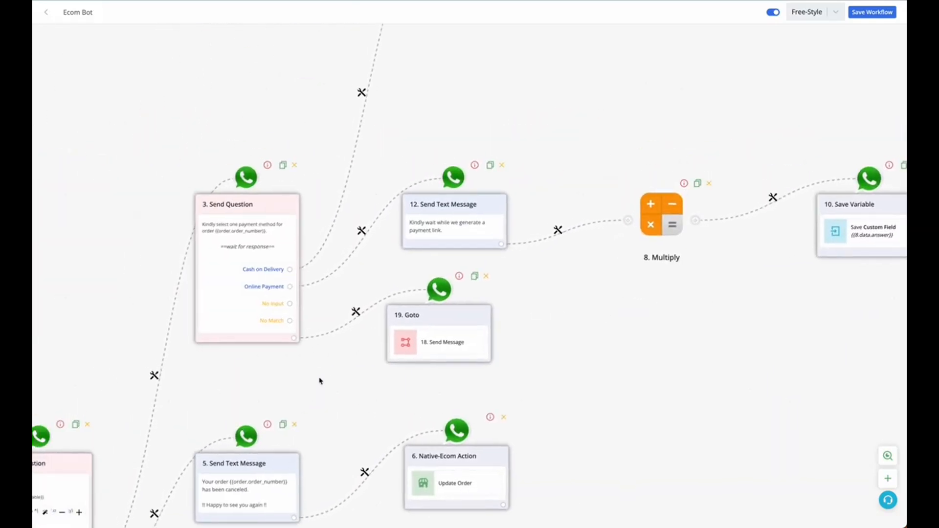
pyautogui.moveTo(321, 380); pyautogui.dragTo(441, 300)
pyautogui.scroll(-2, 446, 307)
pyautogui.moveTo(195, 245); pyautogui.dragTo(204, 169)
pyautogui.moveTo(140, 382); pyautogui.dragTo(19, 288)
pyautogui.scroll(5, 103, 309)
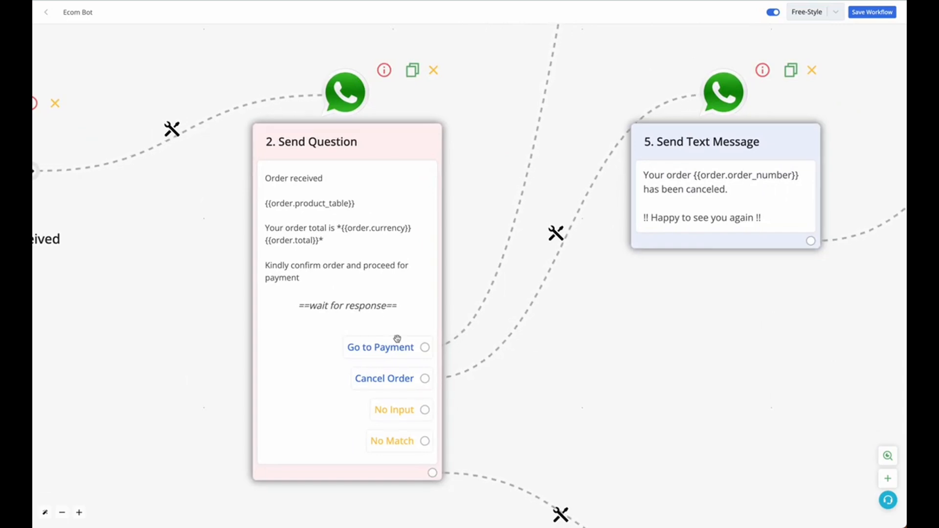
pyautogui.moveTo(574, 143); pyautogui.dragTo(428, 406)
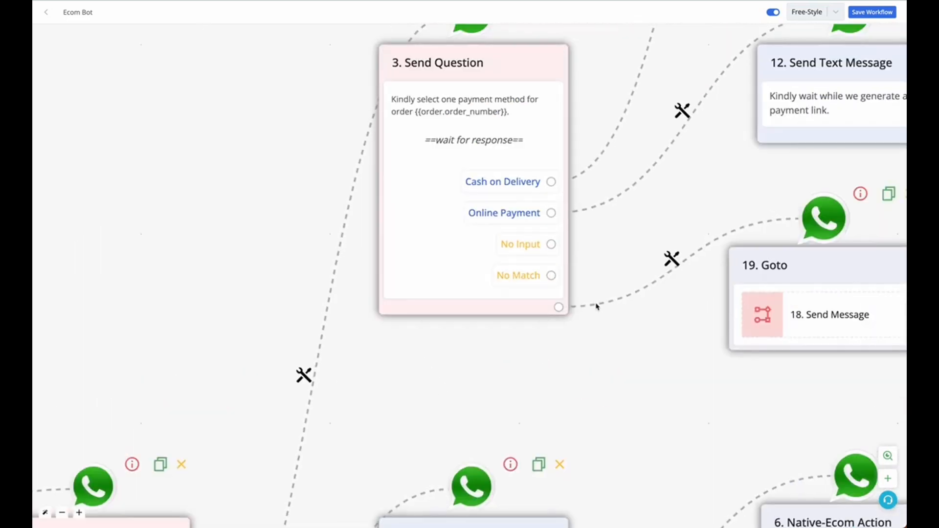
pyautogui.moveTo(640, 334); pyautogui.dragTo(515, 417)
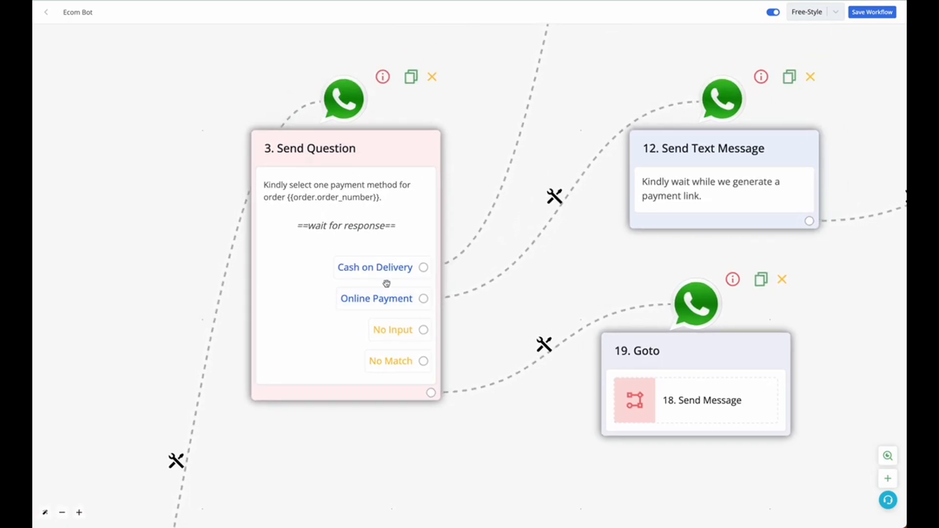
pyautogui.moveTo(561, 268); pyautogui.dragTo(376, 324)
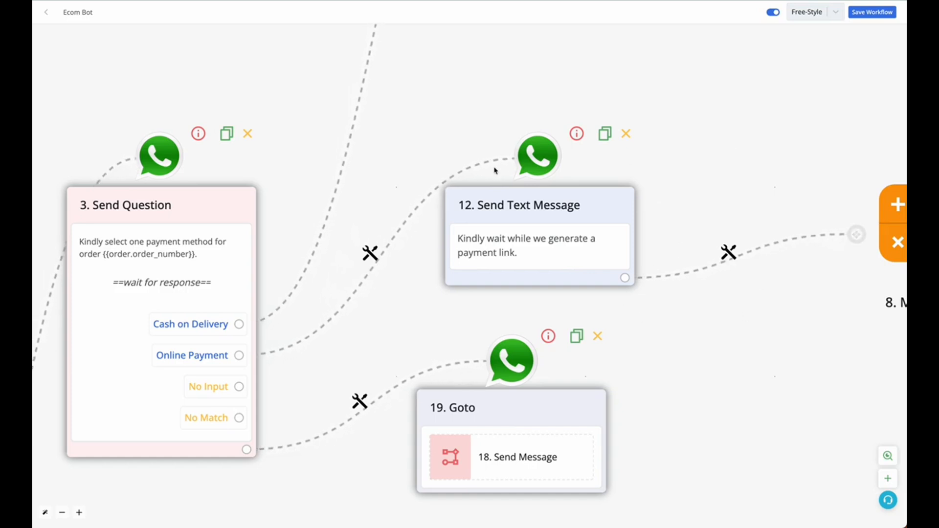
# Step: Inspect the 8. Multiply module's settings and the order fields that can be mapped to its First Number
pyautogui.moveTo(594, 163); pyautogui.dragTo(354, 171)
pyautogui.click(681, 210)
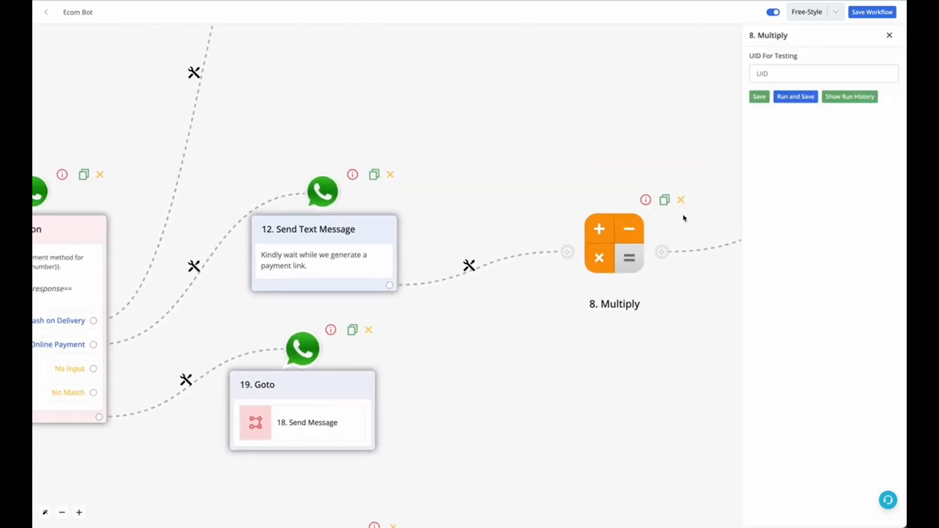
pyautogui.scroll(5, 465, 318)
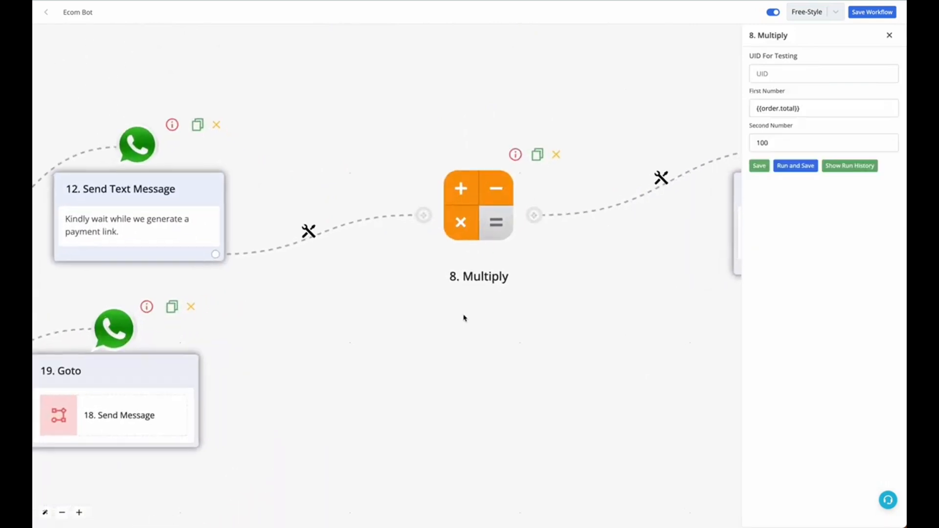
pyautogui.click(830, 108)
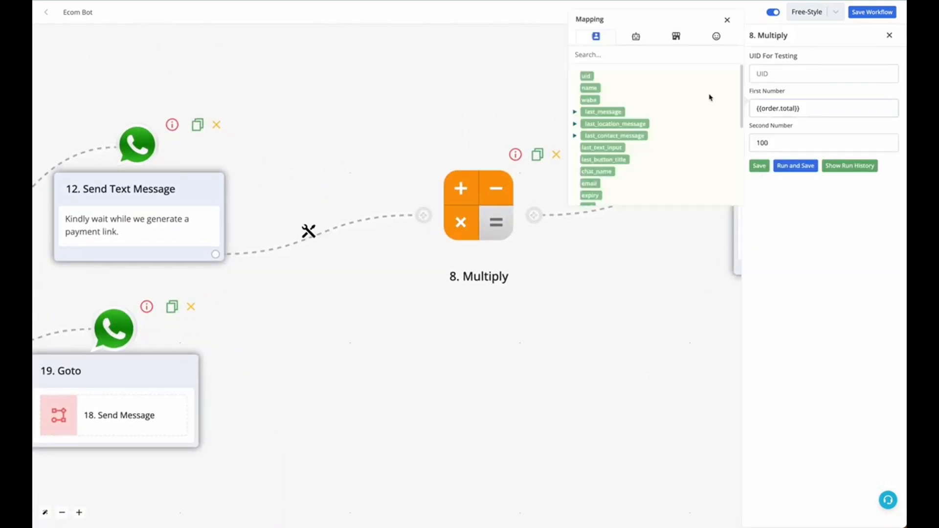
pyautogui.click(678, 42)
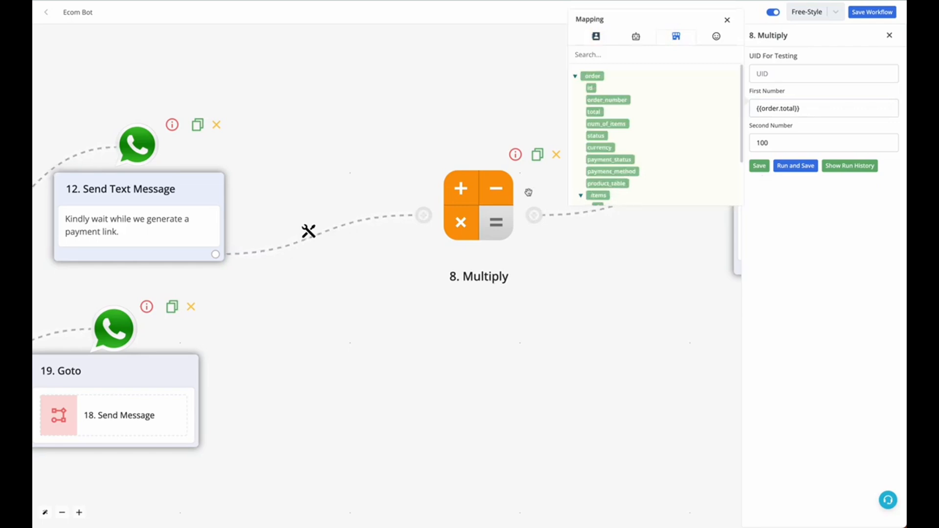
# Step: Remove the connection between the 12. Send Text Message block and the 8. Multiply module
pyautogui.click(309, 232)
pyautogui.click(334, 302)
pyautogui.click(889, 35)
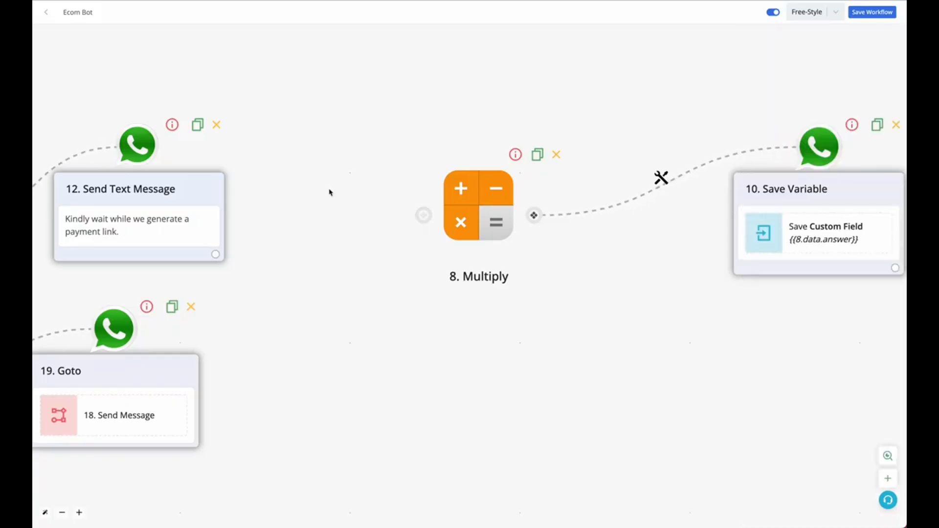
# Step: Add an empty step from the output of 12. Send Text Message and place it below the 8. Multiply module
pyautogui.click(215, 254)
pyautogui.scroll(-5, 610, 321)
pyautogui.moveTo(451, 274); pyautogui.dragTo(487, 358)
pyautogui.scroll(4, 487, 358)
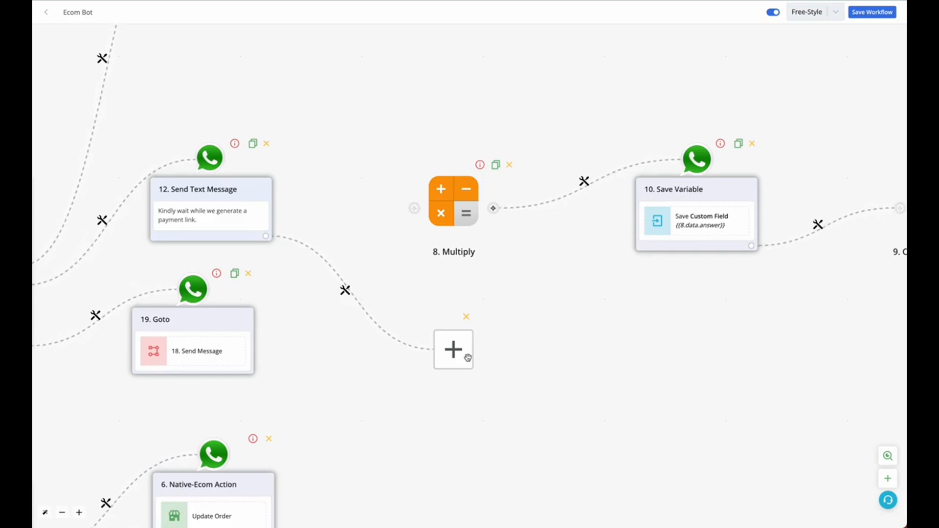
pyautogui.moveTo(726, 318); pyautogui.dragTo(549, 313)
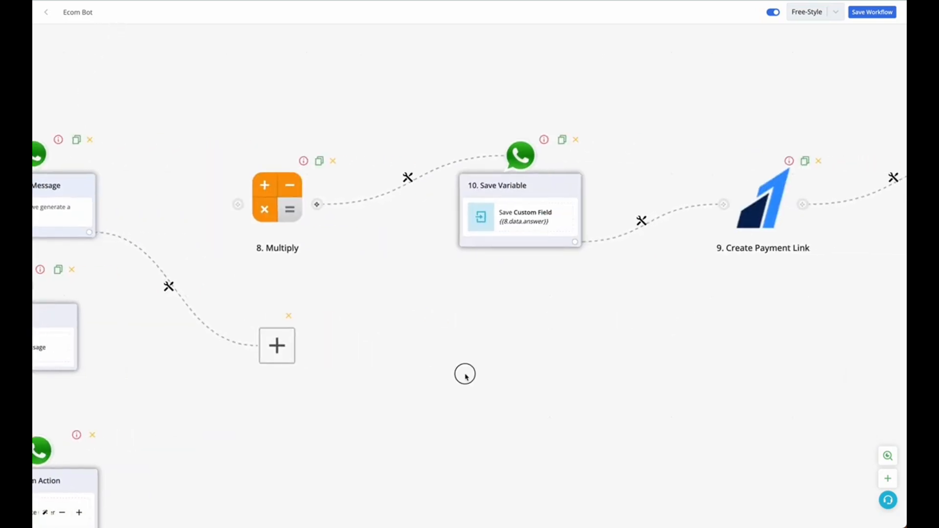
pyautogui.moveTo(465, 375); pyautogui.dragTo(649, 371)
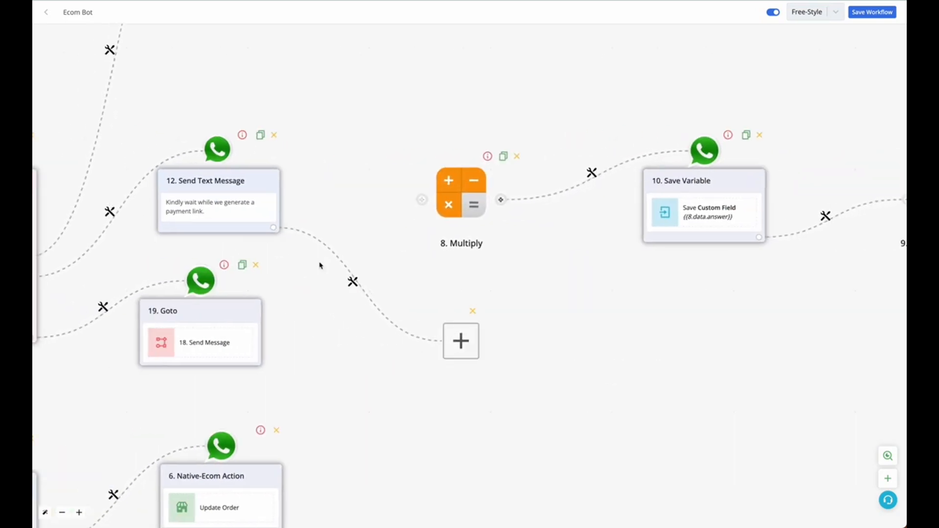
# Step: Fill the empty step with an automation app found by searching "calcu", using its Multiply action
pyautogui.click(458, 339)
pyautogui.click(822, 326)
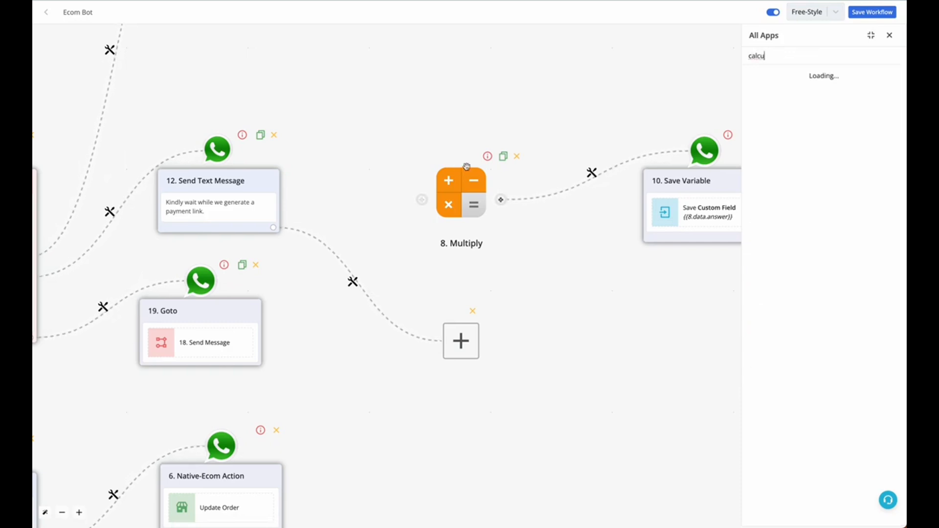
pyautogui.click(832, 107)
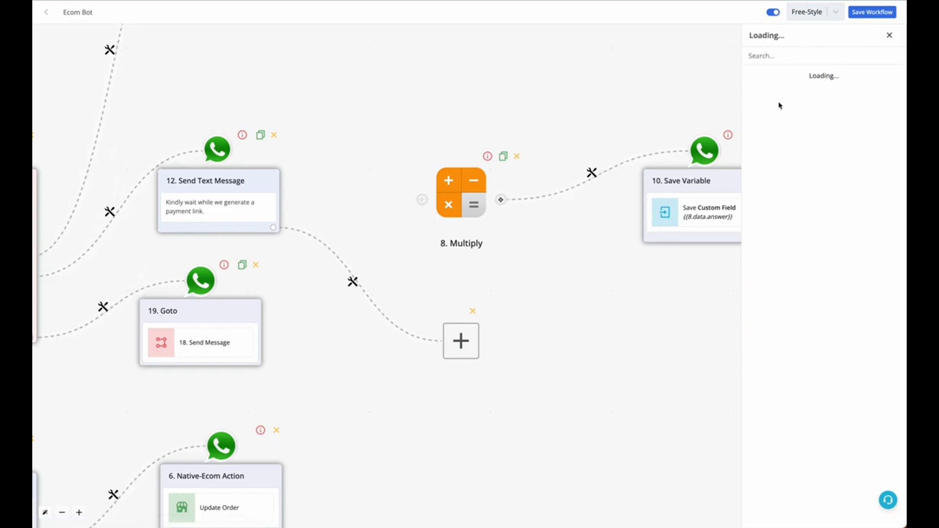
pyautogui.click(803, 180)
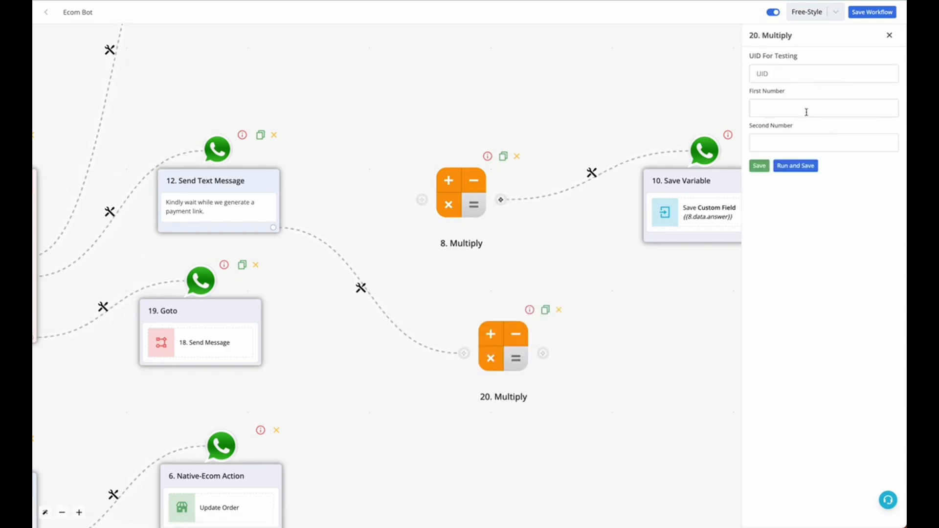
# Step: Map the new Multiply module's First Number to {{order.total}} and set its Second Number to 100
pyautogui.click(805, 109)
pyautogui.click(676, 36)
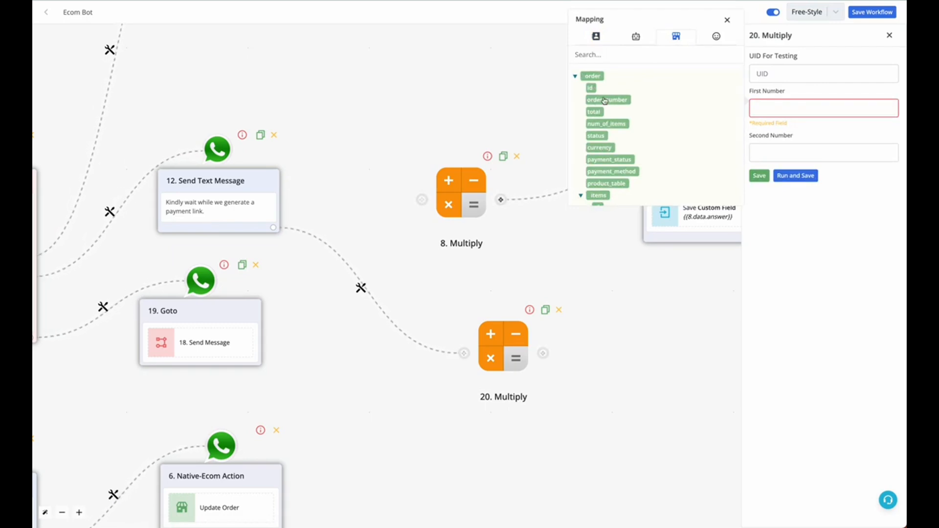
pyautogui.click(781, 147)
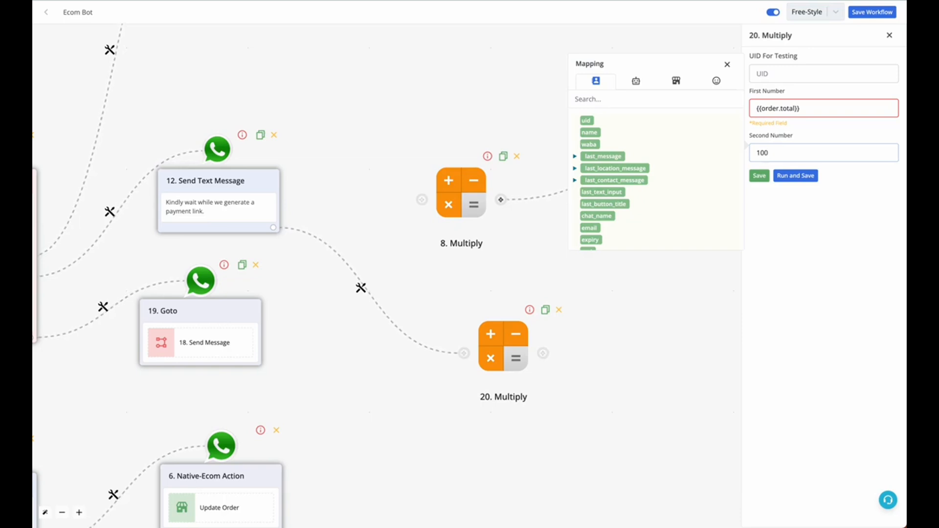
# Step: Replace the First Number with the test value 10, and run and save the Multiply module
pyautogui.click(809, 107)
pyautogui.hotkey('ctrl', 'a')
pyautogui.press('BackSpace')
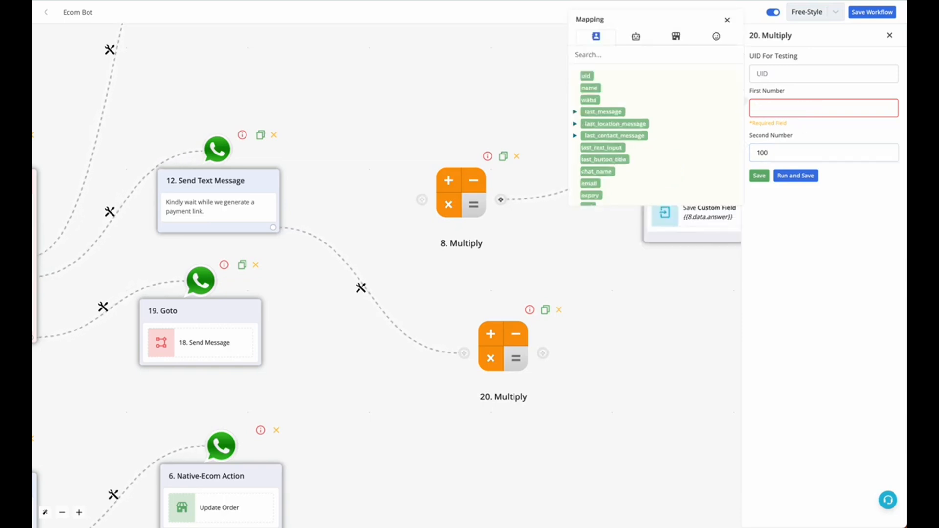
pyautogui.write('10')
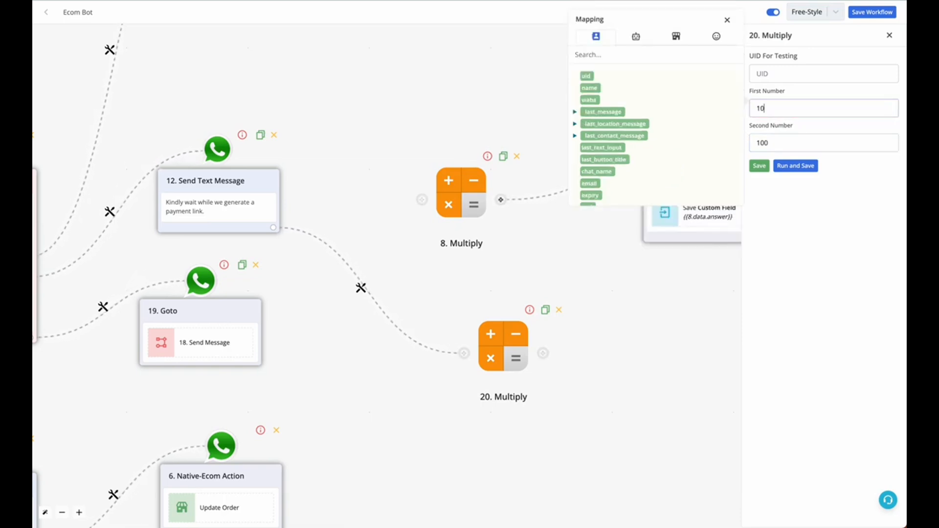
pyautogui.doubleClick(767, 106)
pyautogui.click(787, 165)
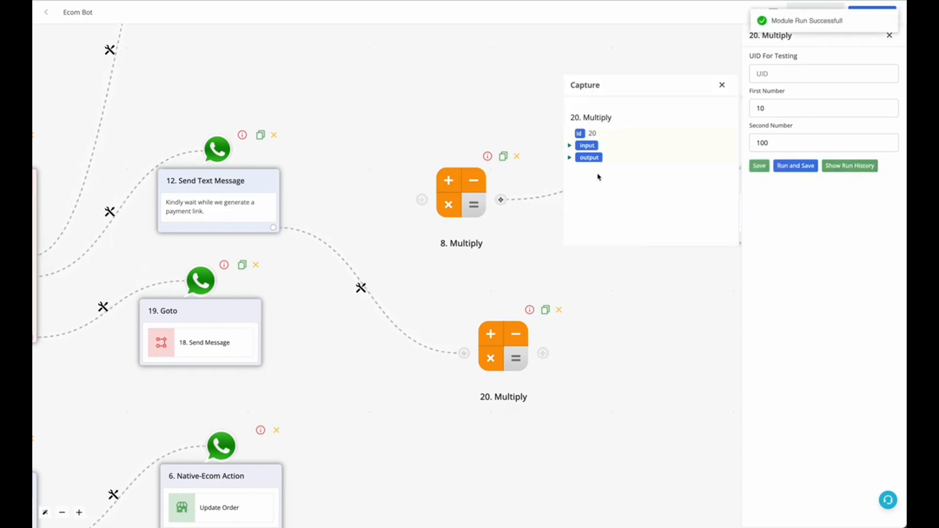
# Step: Expand the captured output of the Multiply run down to its response data to check the answer
pyautogui.click(574, 158)
pyautogui.click(576, 182)
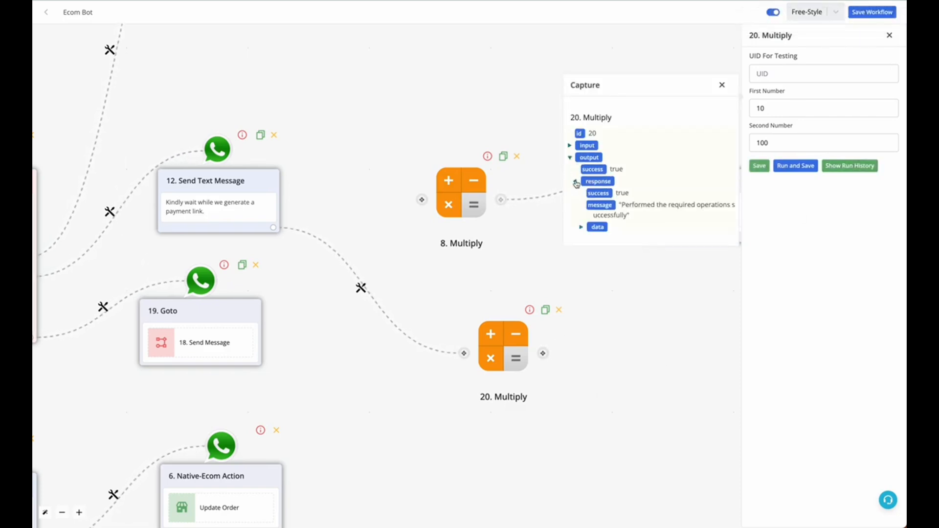
pyautogui.click(583, 228)
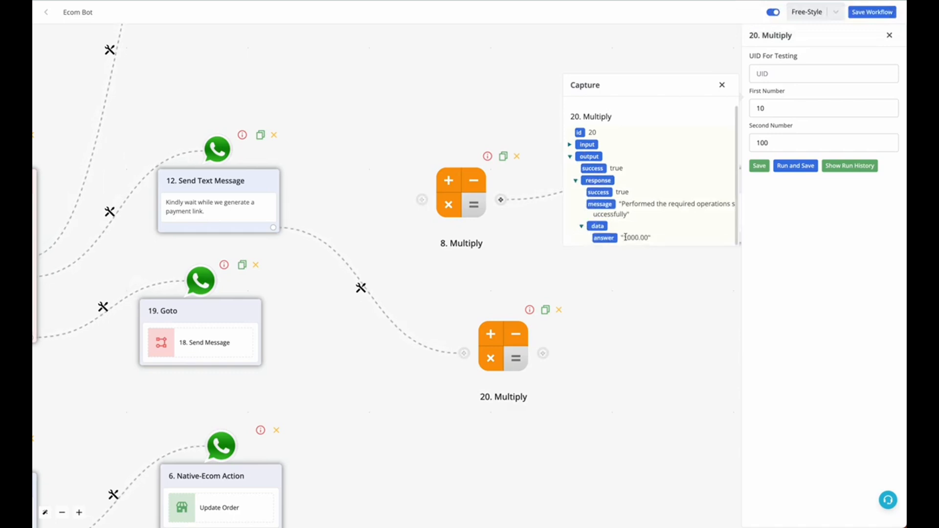
pyautogui.click(722, 84)
# Step: Replace the test value in First Number with the order's total field and save the Multiply module
pyautogui.click(783, 108)
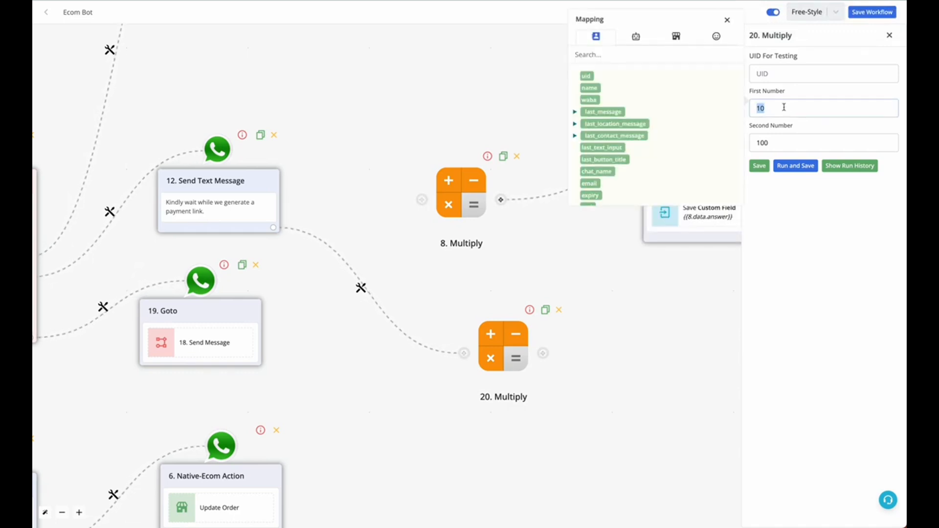
pyautogui.press('BackSpace')
pyautogui.press('BackSpace')
pyautogui.click(670, 37)
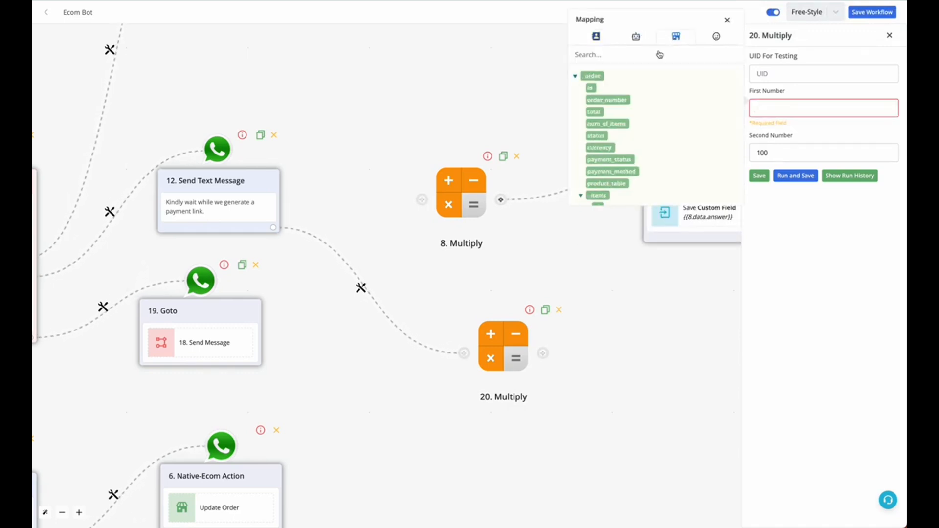
pyautogui.click(594, 112)
pyautogui.click(759, 176)
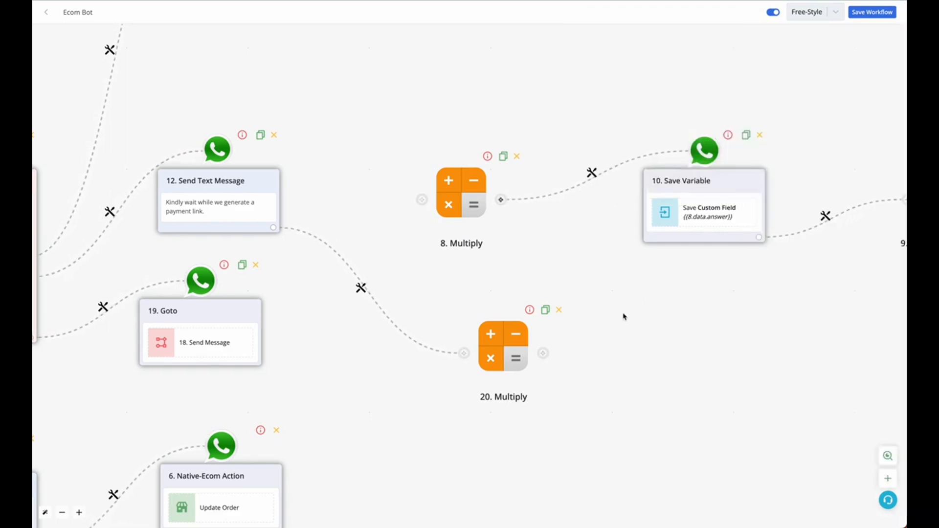
# Step: Add a Save Variable Value block connected to the output of the new Multiply module
pyautogui.click(543, 353)
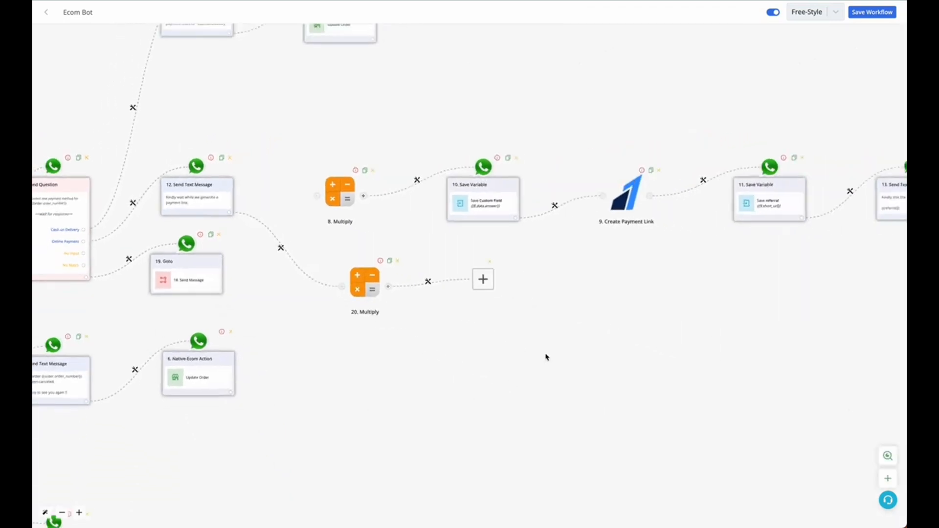
pyautogui.scroll(4, 389, 303)
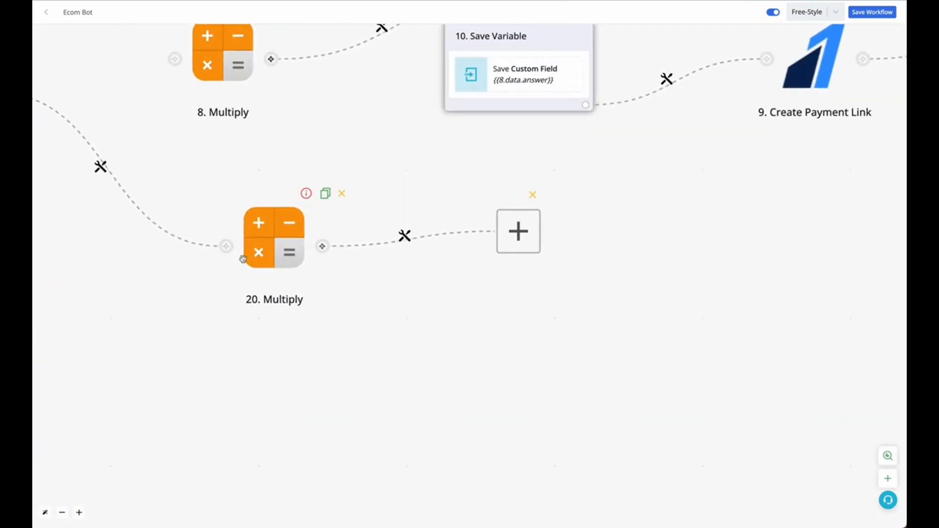
pyautogui.click(509, 235)
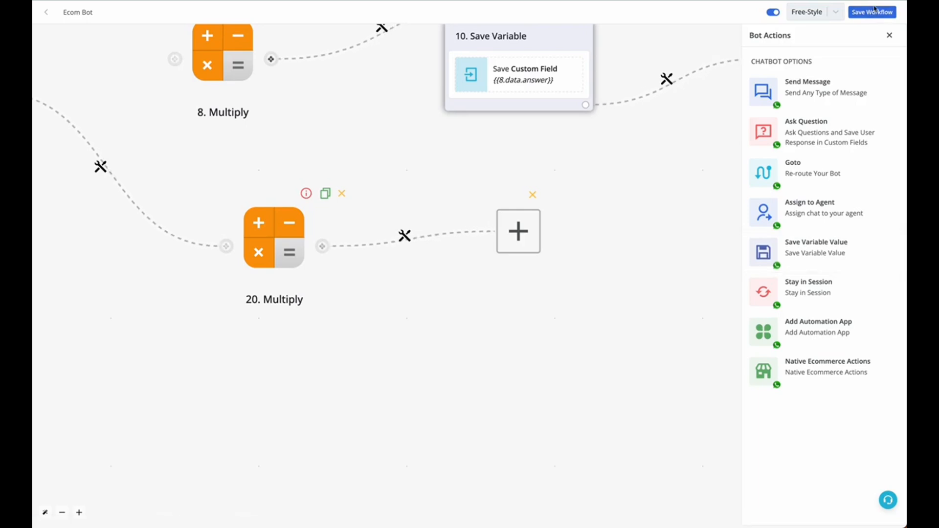
pyautogui.click(836, 248)
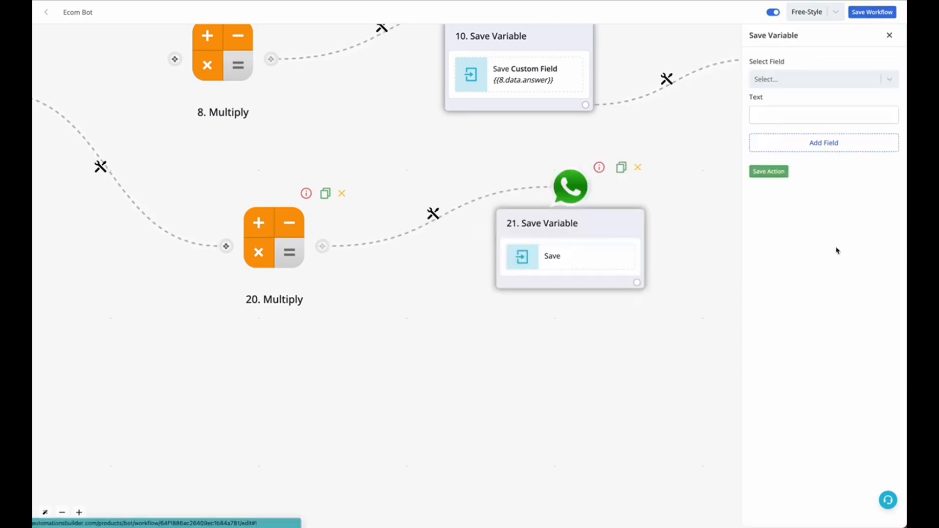
# Step: Set the Save Variable block to store the Multiply answer in Custom Field, and save the action
pyautogui.click(821, 80)
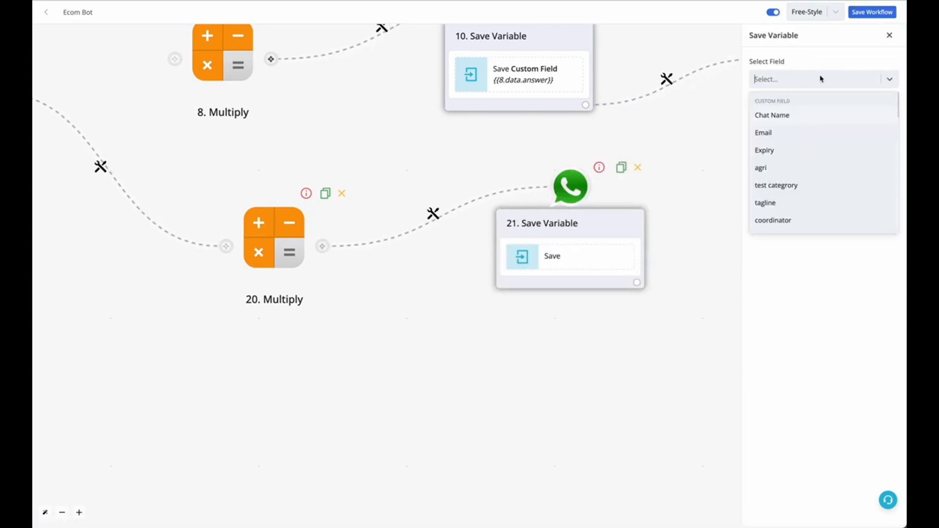
pyautogui.write('cus')
pyautogui.click(802, 114)
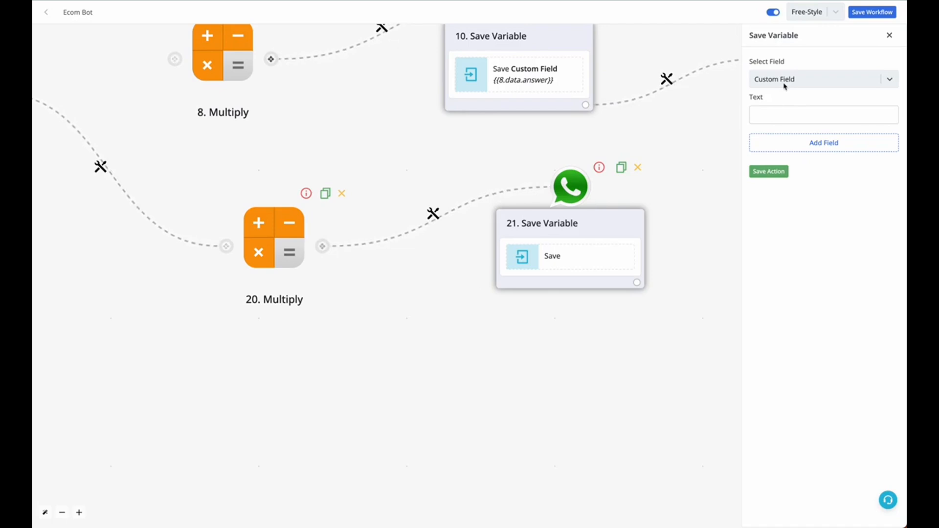
pyautogui.click(772, 114)
pyautogui.click(697, 88)
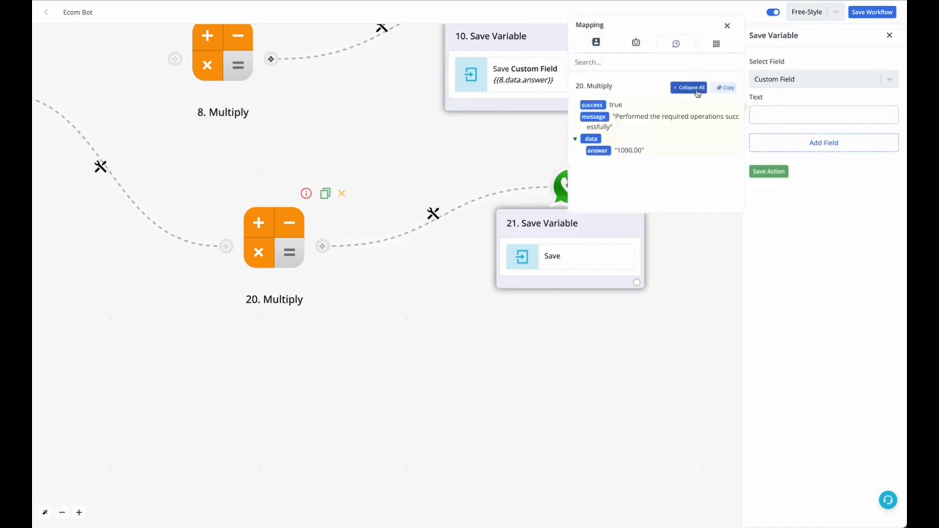
pyautogui.click(768, 171)
pyautogui.moveTo(701, 313); pyautogui.dragTo(772, 367)
pyautogui.moveTo(385, 398); pyautogui.dragTo(674, 407)
pyautogui.moveTo(305, 304); pyautogui.dragTo(511, 306)
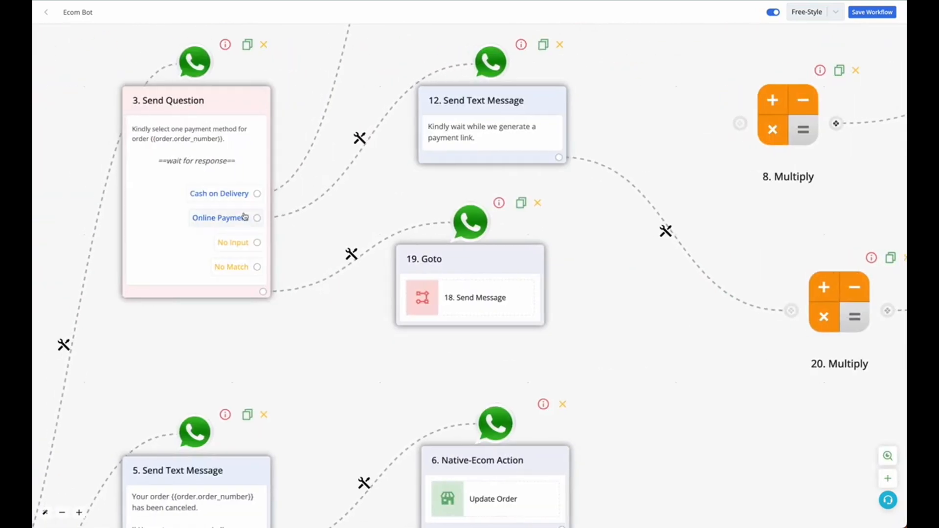
pyautogui.moveTo(560, 216); pyautogui.dragTo(428, 220)
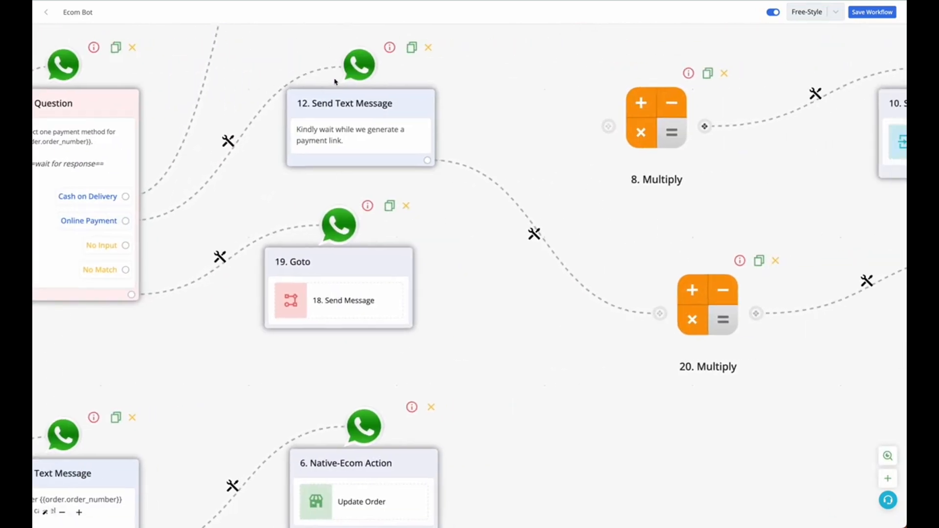
# Step: Attach a new empty block to the output of the Save Variable block that follows the new Multiply module
pyautogui.moveTo(471, 255); pyautogui.dragTo(336, 256)
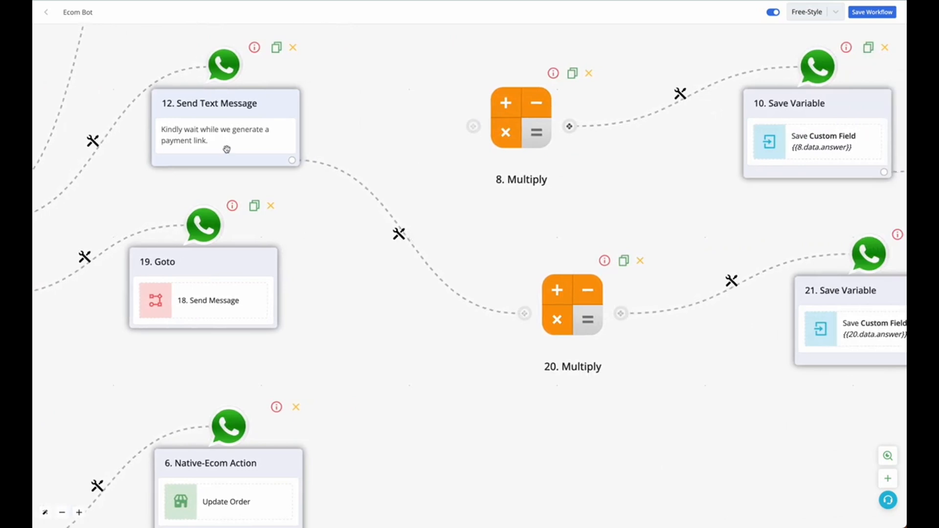
pyautogui.moveTo(604, 334); pyautogui.dragTo(584, 341)
pyautogui.moveTo(667, 392); pyautogui.dragTo(464, 383)
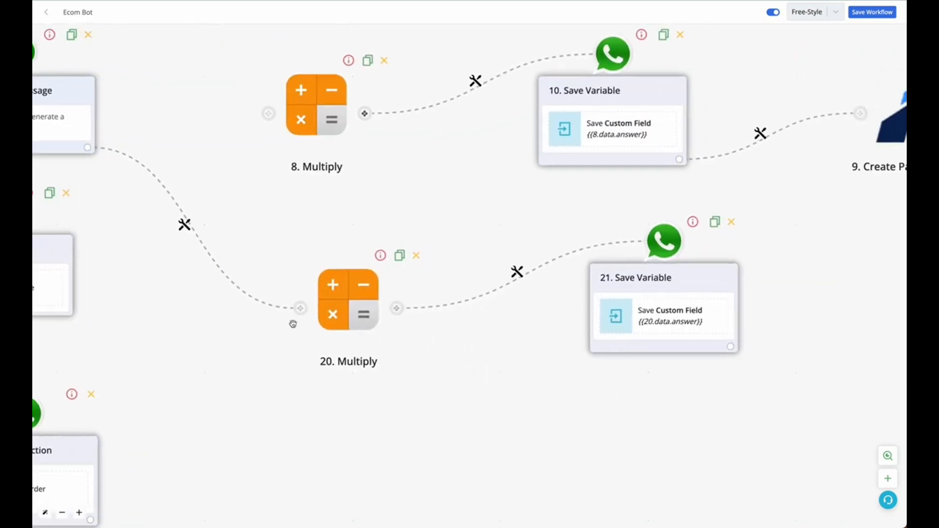
pyautogui.moveTo(623, 466); pyautogui.dragTo(350, 512)
pyautogui.moveTo(496, 445); pyautogui.dragTo(508, 286)
pyautogui.moveTo(502, 378); pyautogui.dragTo(414, 499)
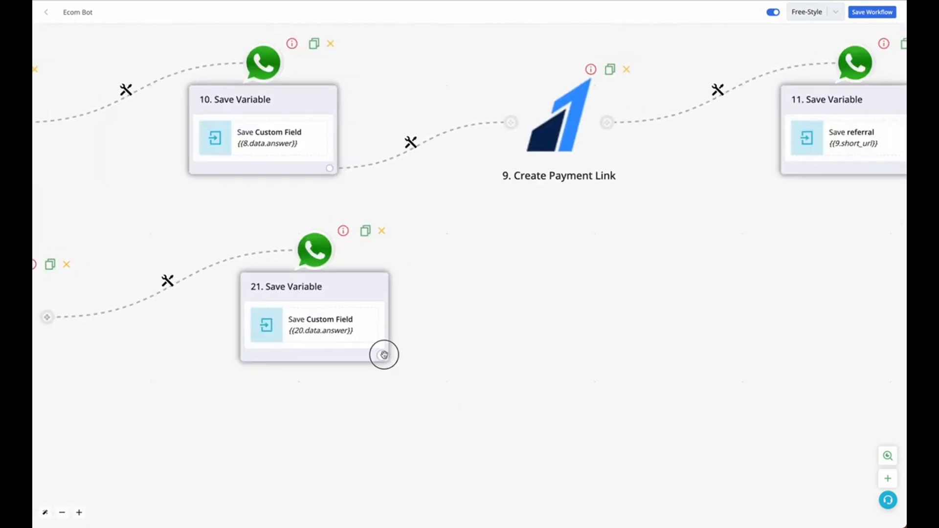
pyautogui.click(384, 355)
pyautogui.scroll(-3, 383, 357)
pyautogui.click(444, 267)
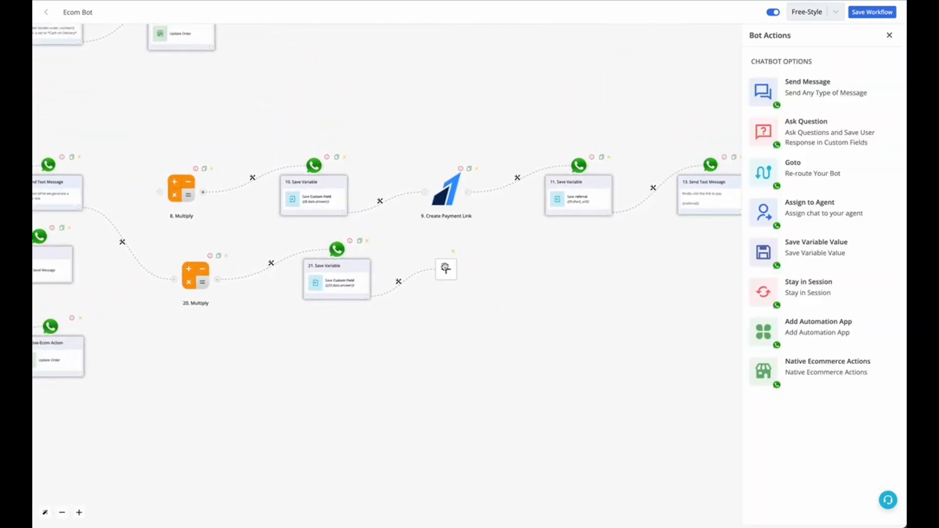
# Step: Make the new block an automation app using Razorpay's Create Payment Link module
pyautogui.click(863, 329)
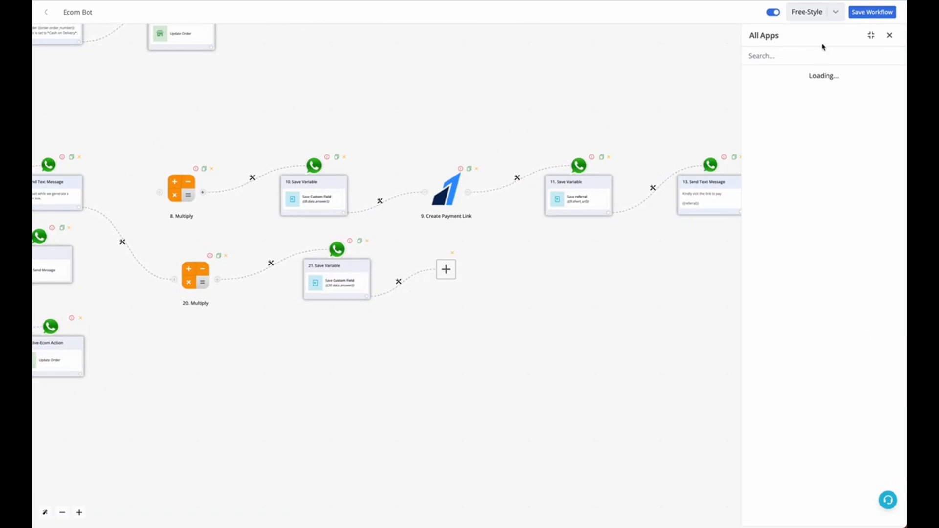
pyautogui.click(807, 57)
pyautogui.click(797, 105)
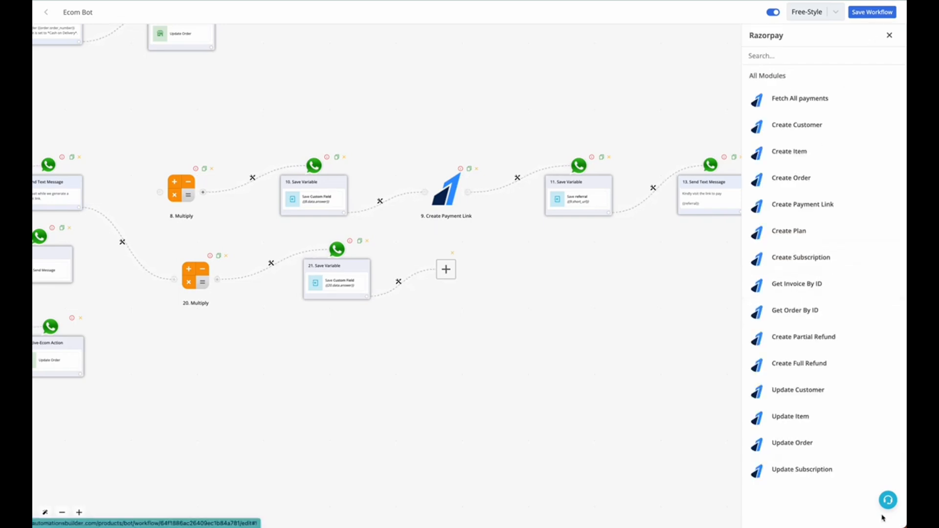
pyautogui.click(801, 213)
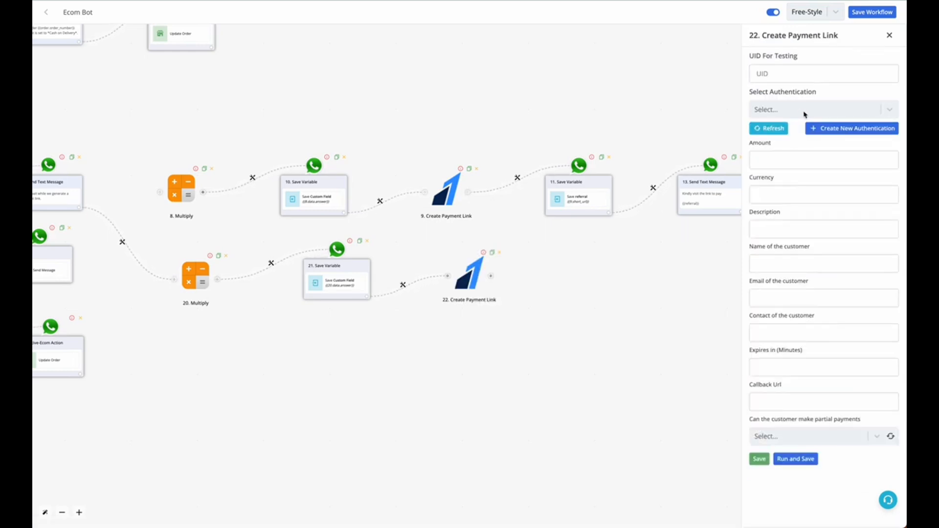
# Step: Start a new authentication for the Create Payment Link module, labelled "video test 8"
pyautogui.click(822, 127)
pyautogui.click(653, 142)
pyautogui.write('video test 8')
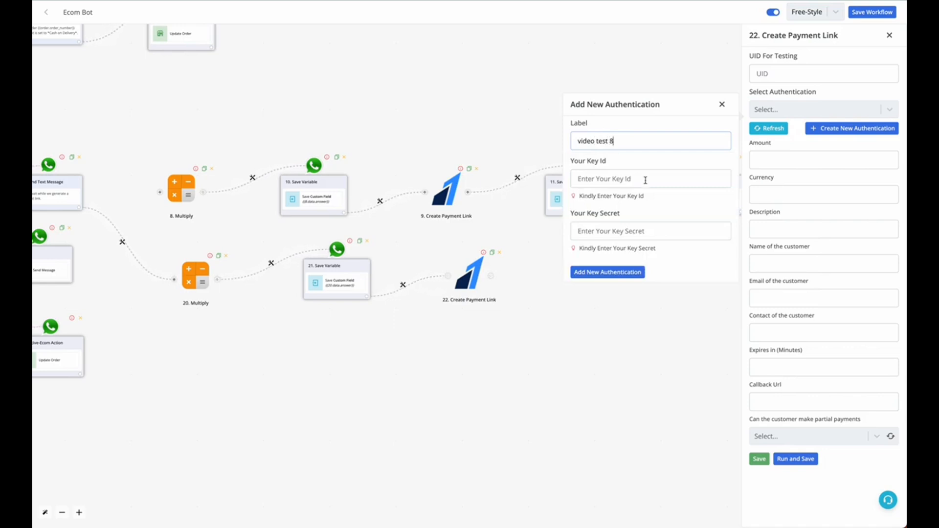
# Step: Copy the live Key ID and Key Secret from the Razorpay dashboard into the new authentication, add it, and select it for the module
pyautogui.click(622, 177)
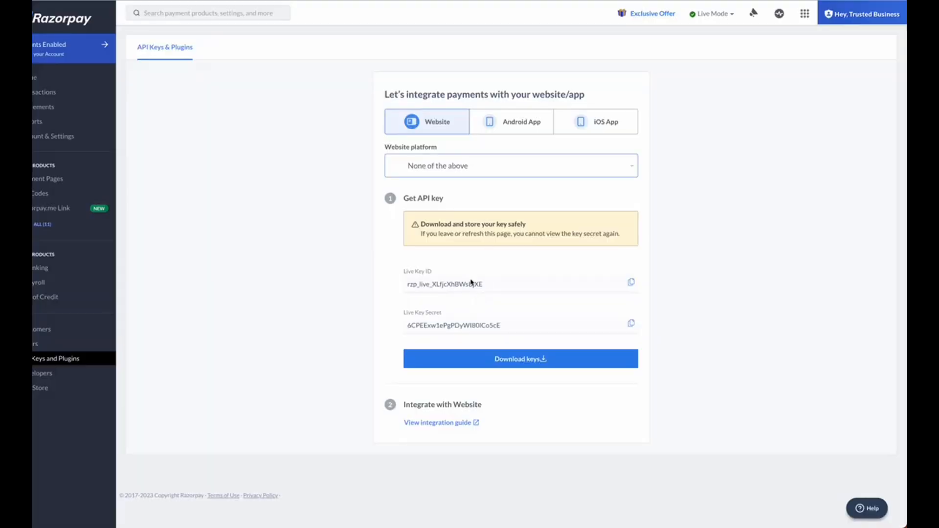
pyautogui.click(630, 283)
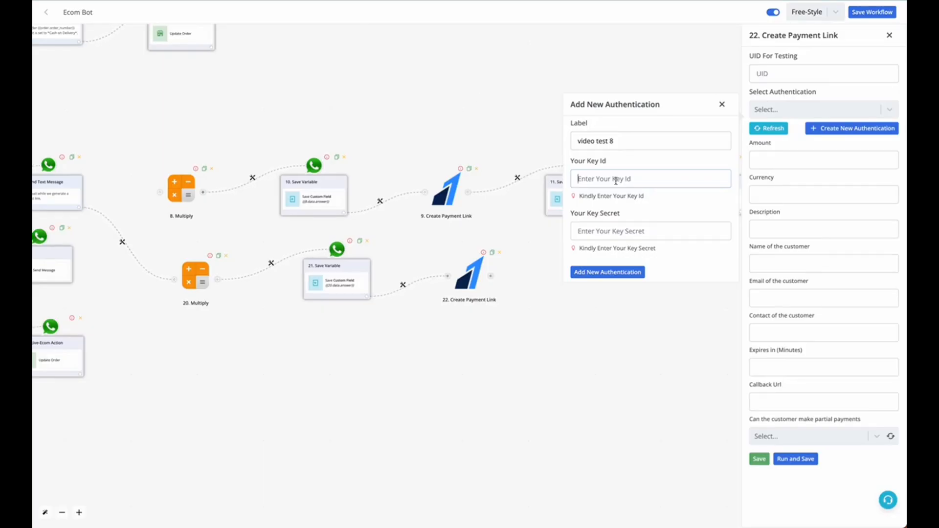
pyautogui.hotkey('ctrl', 'v')
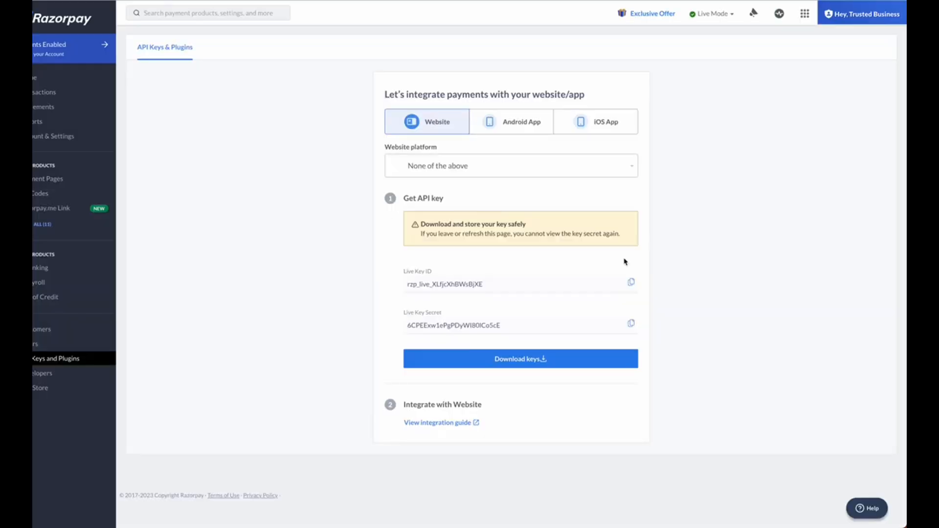
pyautogui.click(631, 324)
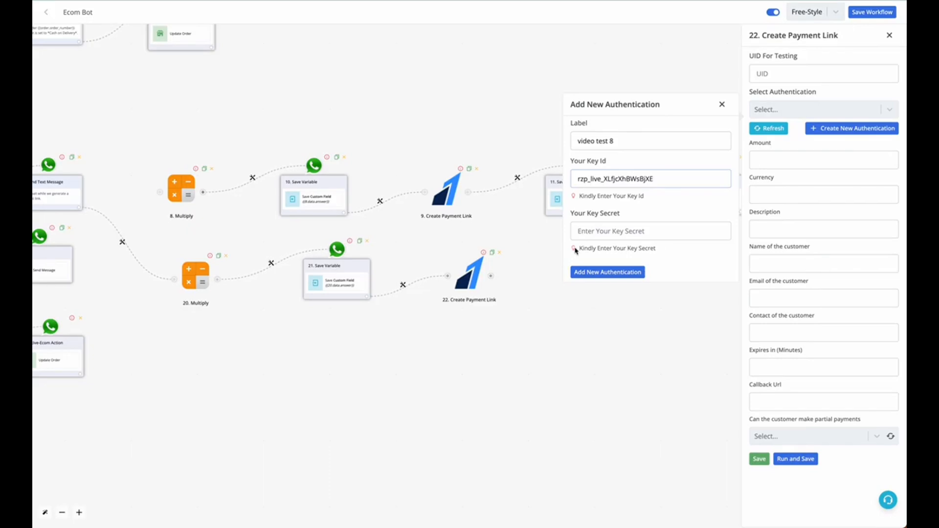
pyautogui.click(612, 231)
pyautogui.hotkey('ctrl', 'v')
pyautogui.click(608, 272)
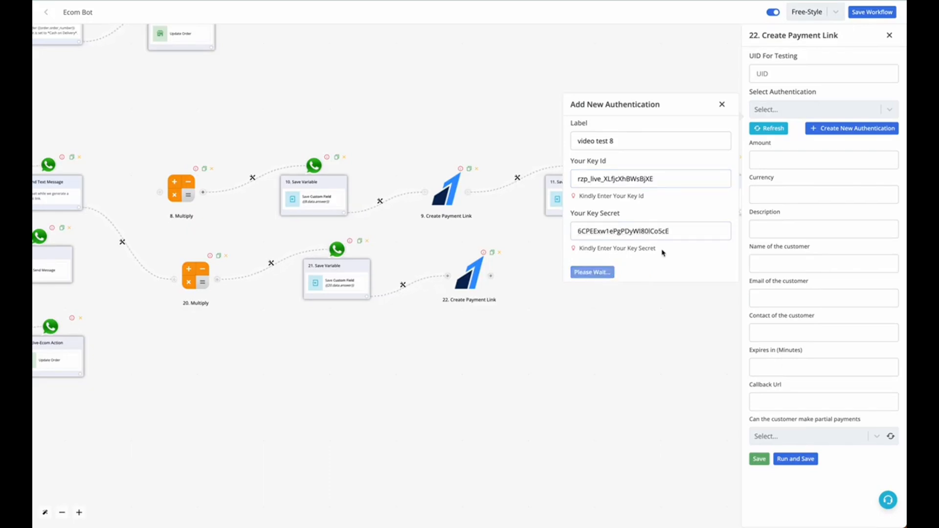
pyautogui.click(814, 108)
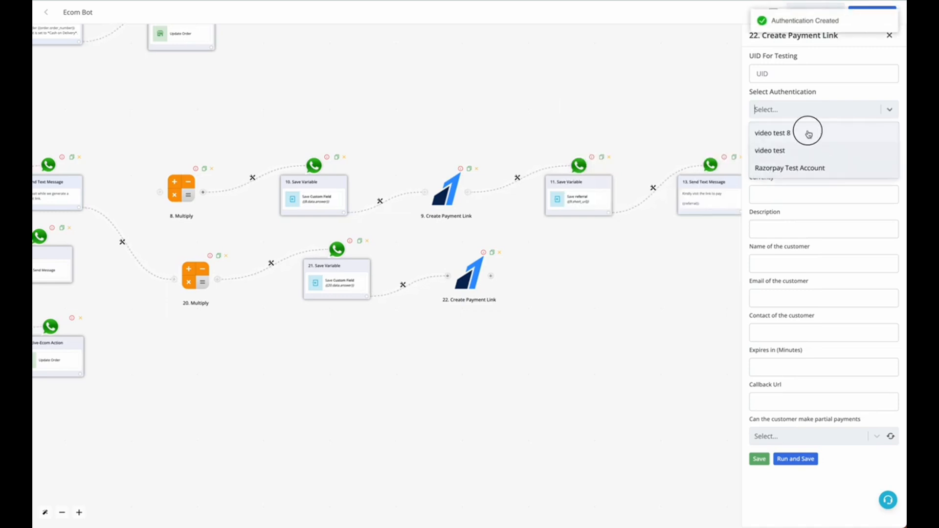
pyautogui.click(809, 133)
# Step: Map the payment link's Amount to the contact's custom_field variable
pyautogui.click(783, 159)
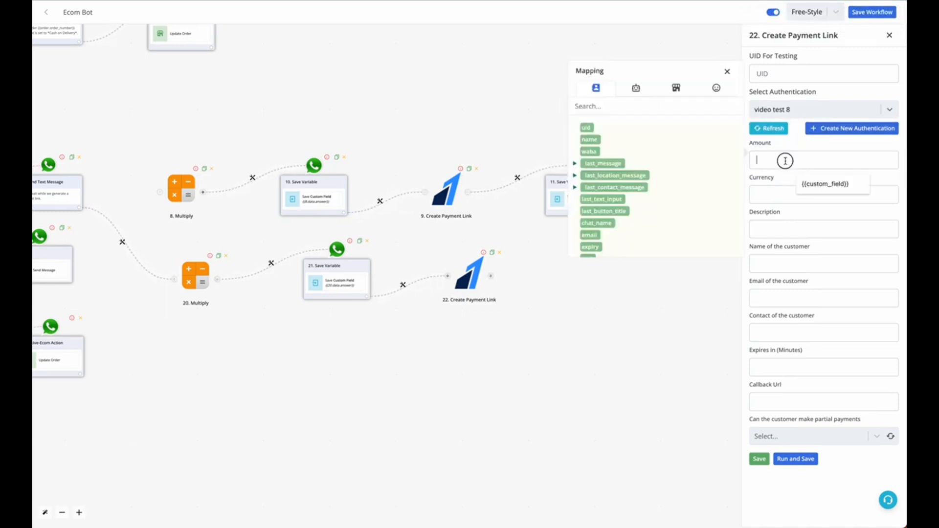
pyautogui.click(668, 97)
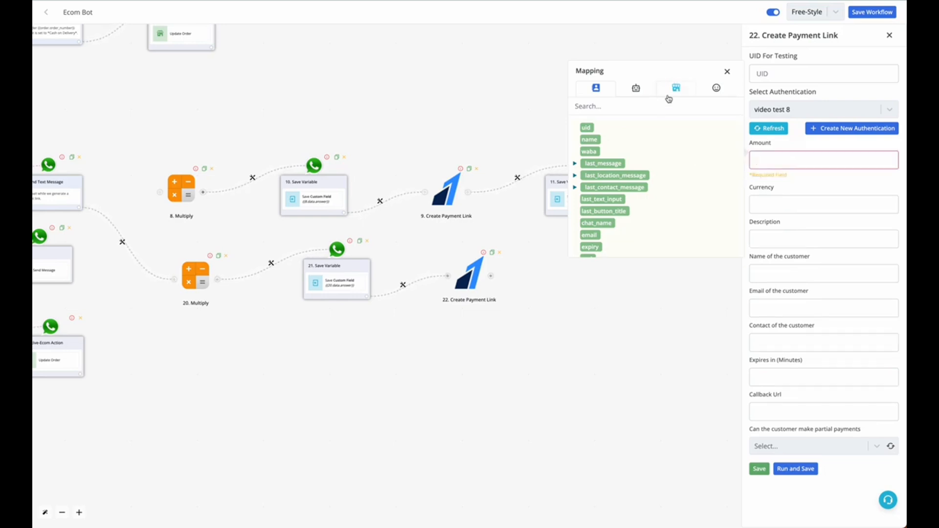
pyautogui.click(610, 89)
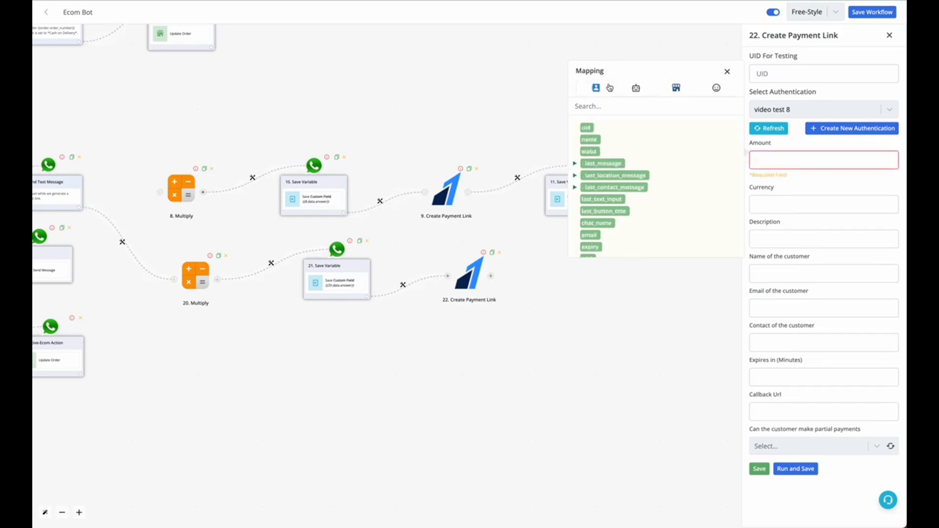
pyautogui.click(606, 106)
pyautogui.write('custom')
pyautogui.click(602, 128)
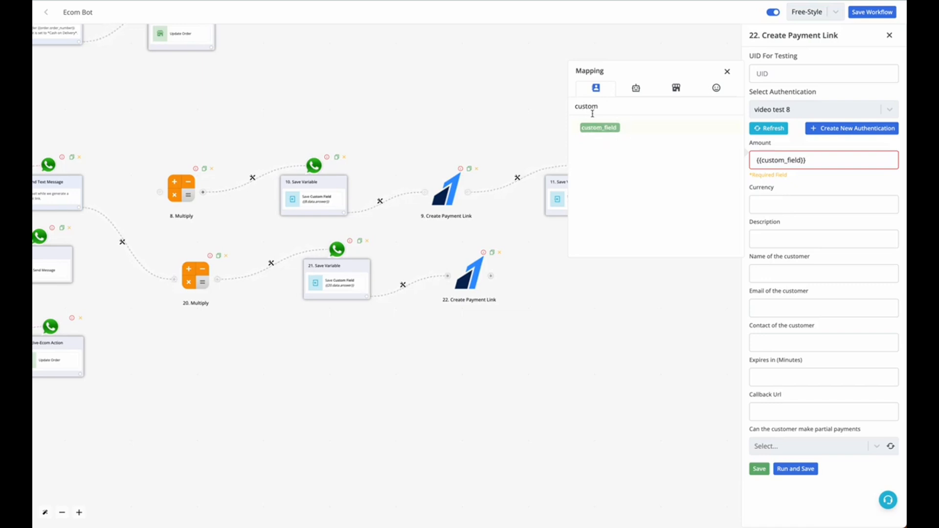
# Step: Map the payment link's Currency to the order's currency field
pyautogui.click(810, 201)
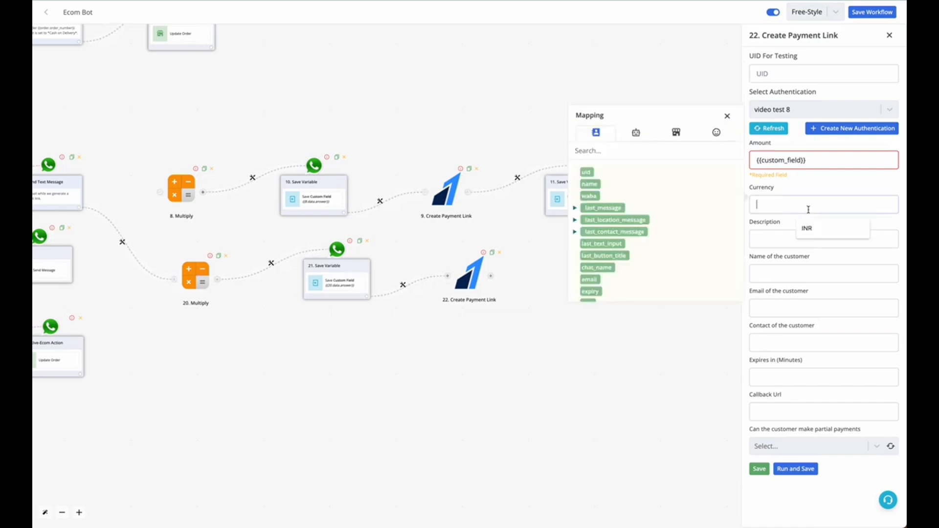
pyautogui.click(676, 133)
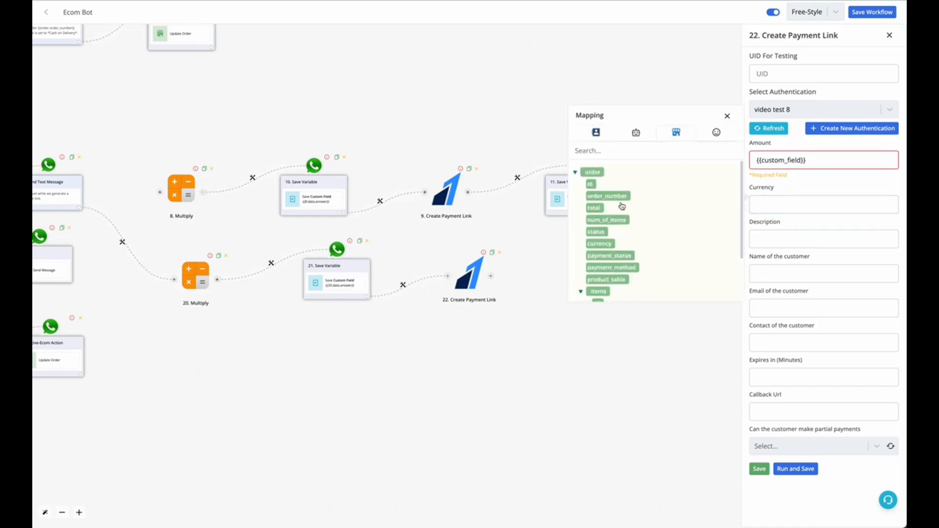
pyautogui.click(600, 244)
pyautogui.tripleClick(766, 204)
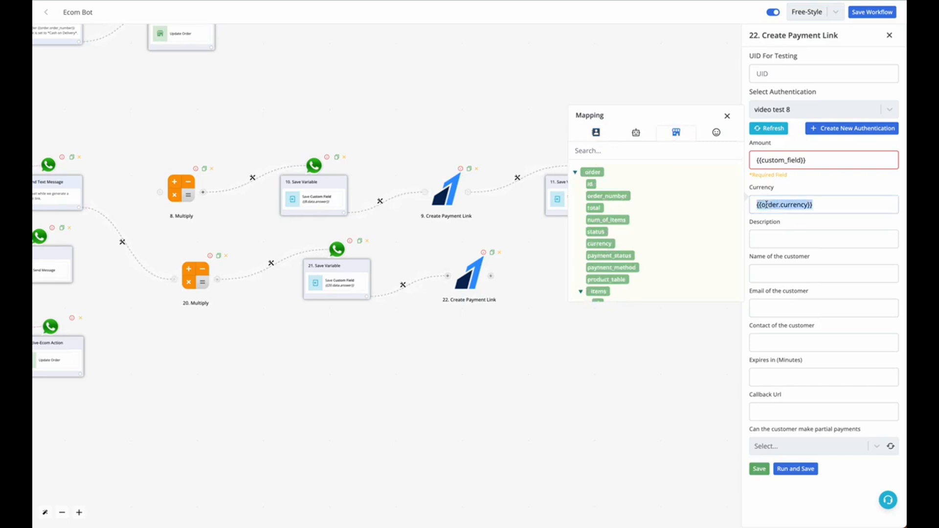
# Step: Set the payment link's Description to "Order Number - 12345"
pyautogui.click(770, 230)
pyautogui.write('O')
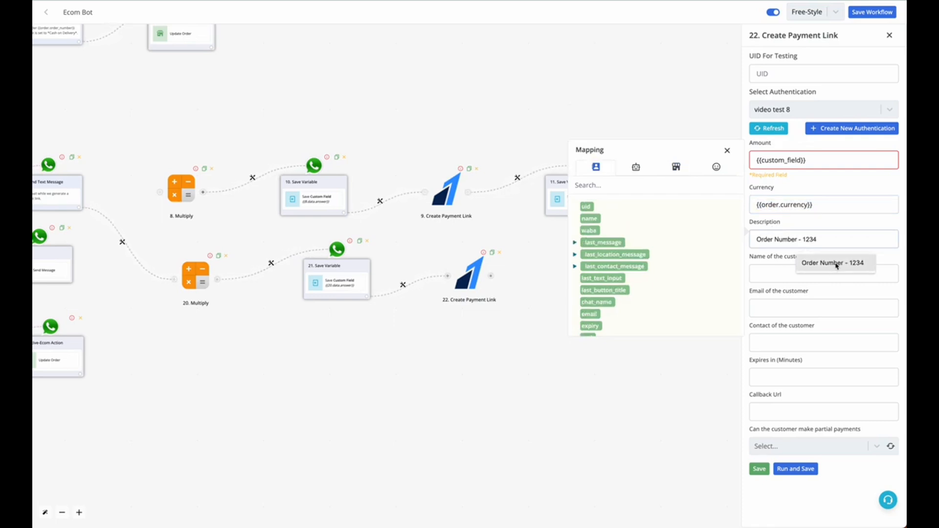
pyautogui.write('rder Number - 12345')
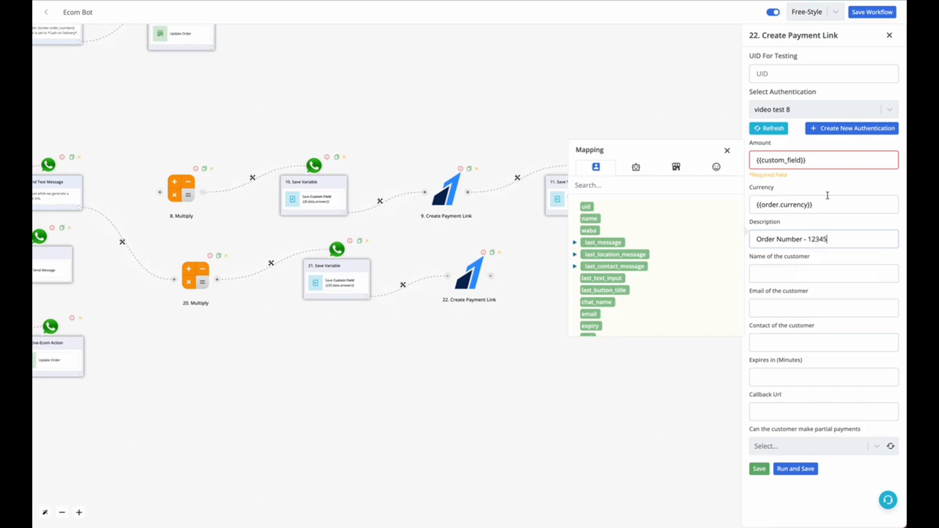
# Step: Replace the mapped payment link fields with test values: Amount 1000 and Currency INR
pyautogui.click(828, 160)
pyautogui.hotkey('ctrl', 'a')
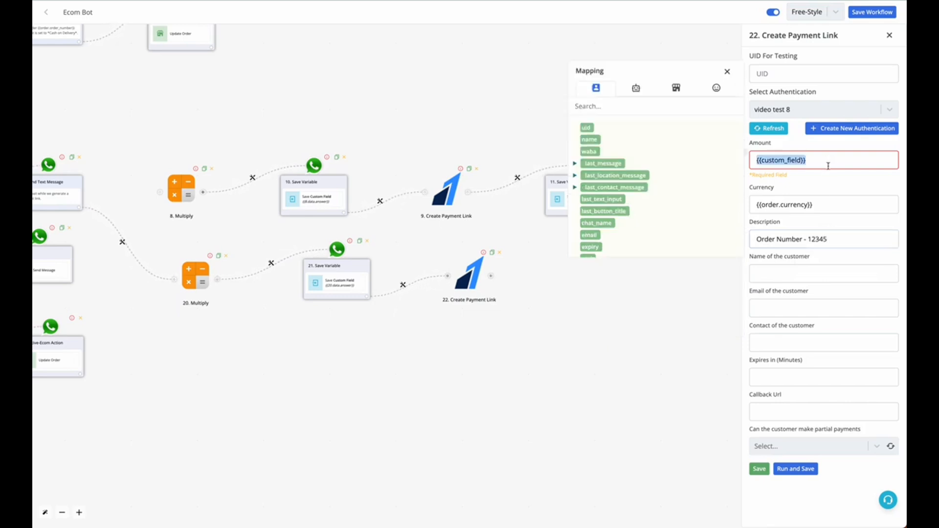
pyautogui.write('1000')
pyautogui.click(820, 195)
pyautogui.hotkey('ctrl', 'a')
pyautogui.write('INR')
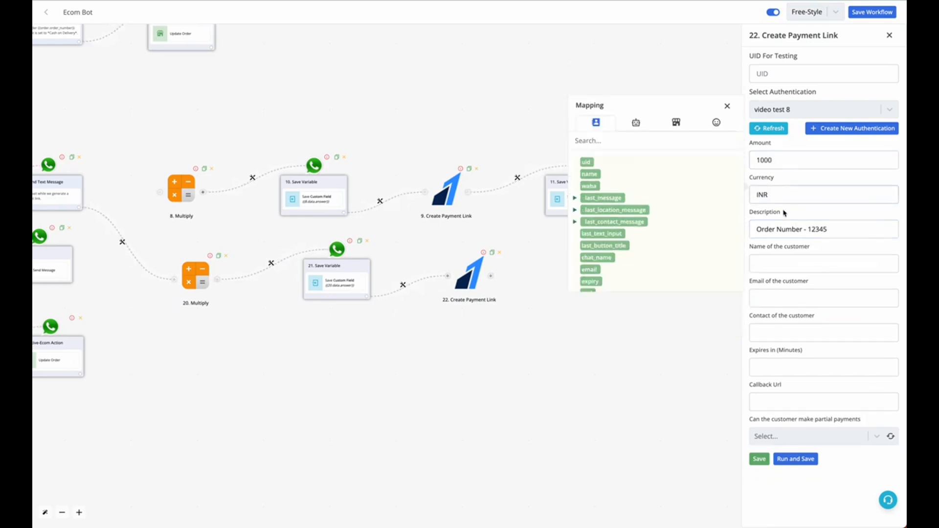
# Step: Fill in the payment link's customer details with a test name, e-mail address and contact number
pyautogui.click(785, 262)
pyautogui.write('te')
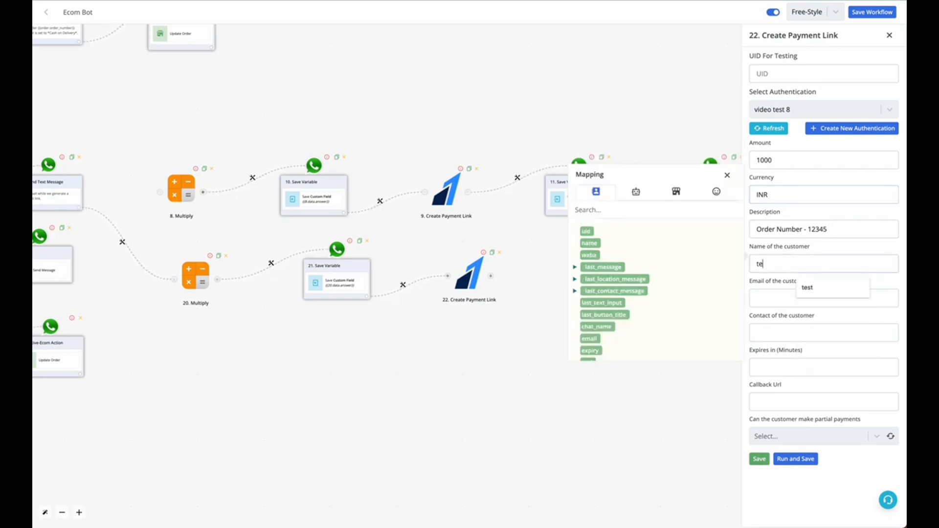
pyautogui.write('st name')
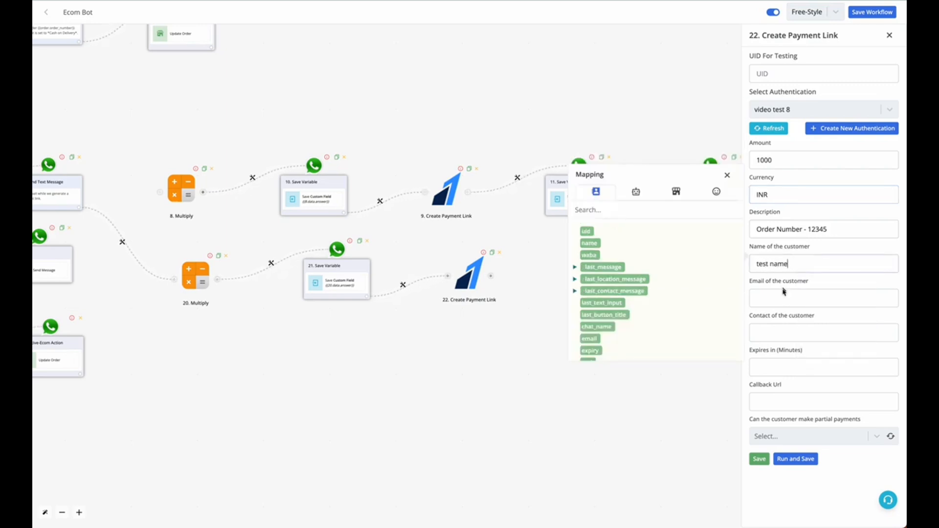
pyautogui.click(786, 298)
pyautogui.write('tes')
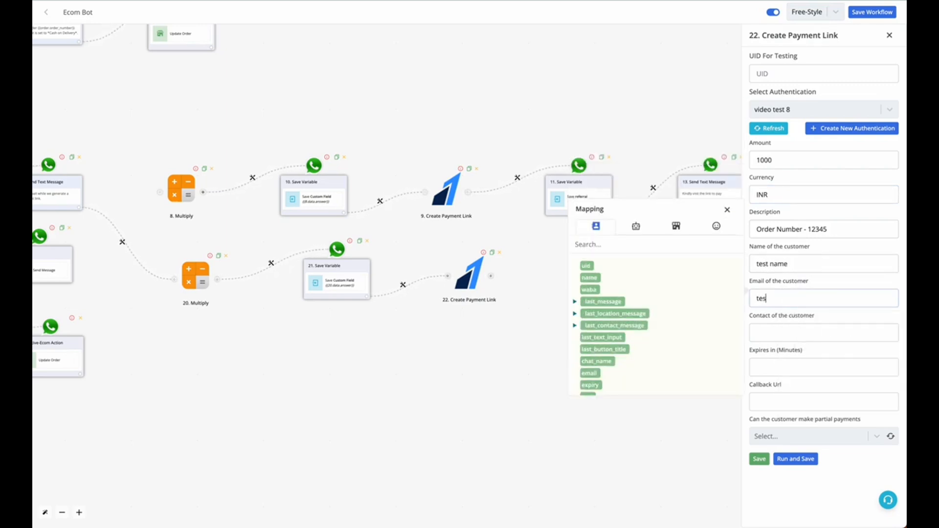
pyautogui.write('t@test.com')
pyautogui.click(794, 328)
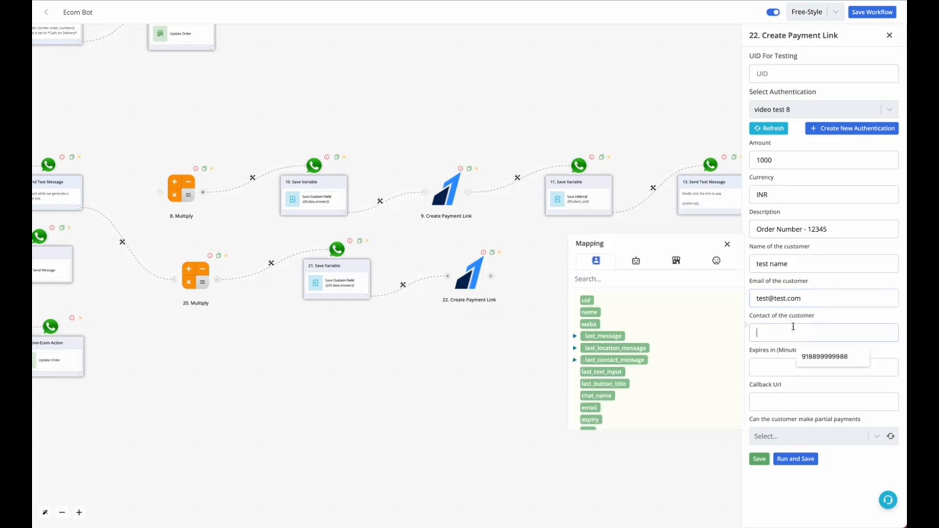
pyautogui.click(802, 357)
# Step: Set the payment link to expire in 15 minutes and set partial payments to False
pyautogui.click(802, 363)
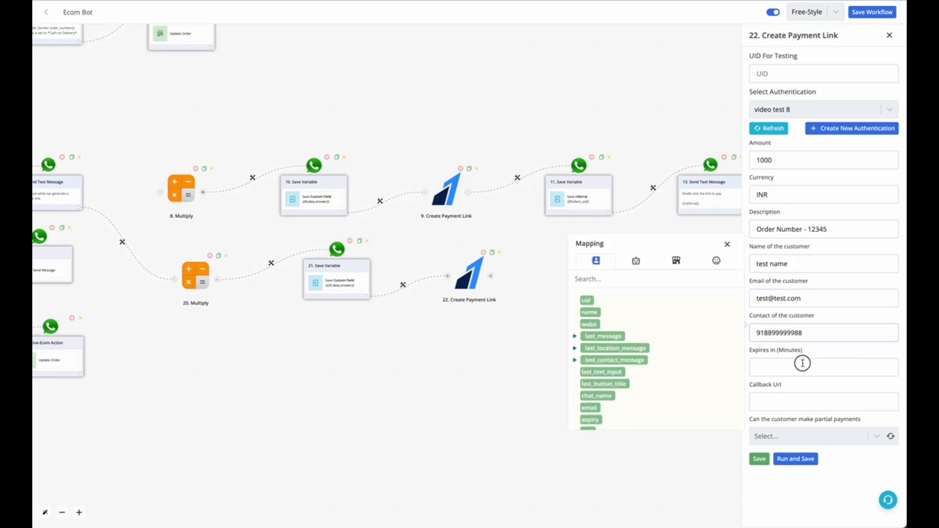
pyautogui.write('15')
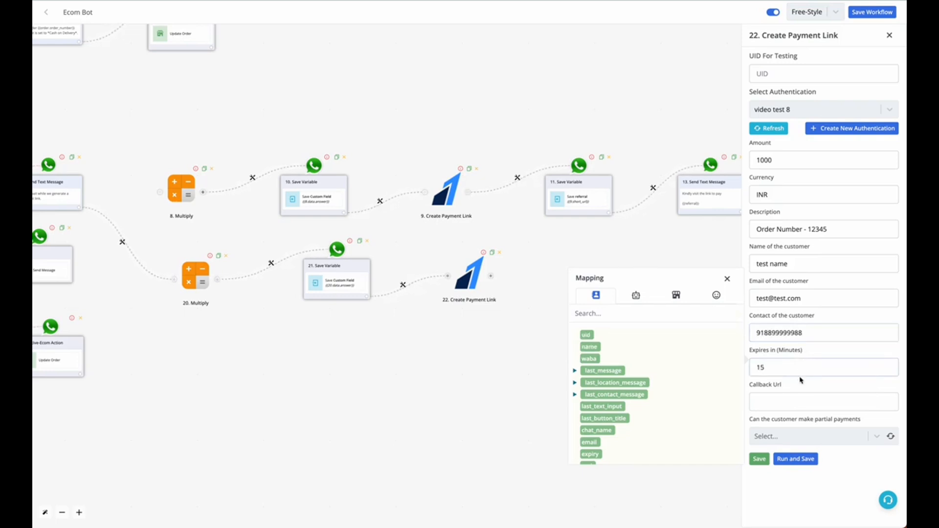
pyautogui.click(838, 436)
pyautogui.click(819, 477)
pyautogui.tripleClick(762, 389)
pyautogui.click(763, 400)
pyautogui.click(773, 384)
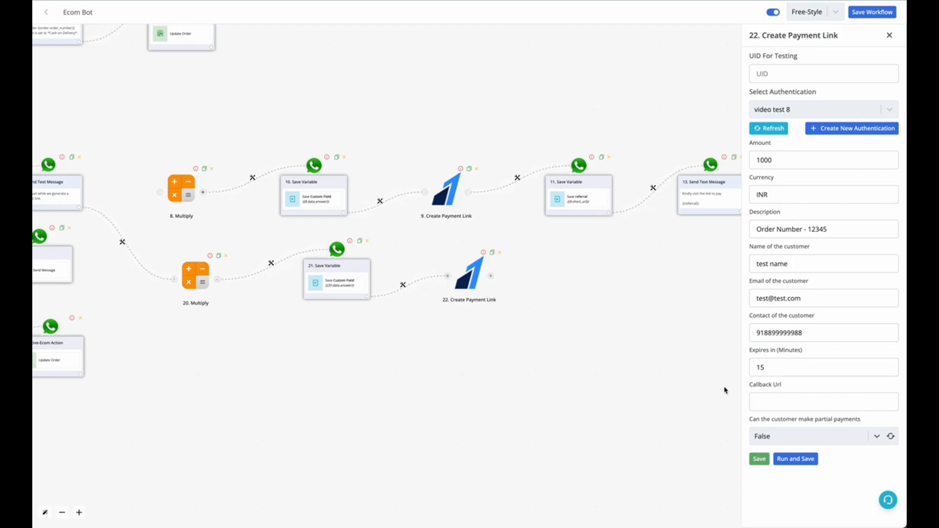
pyautogui.click(772, 398)
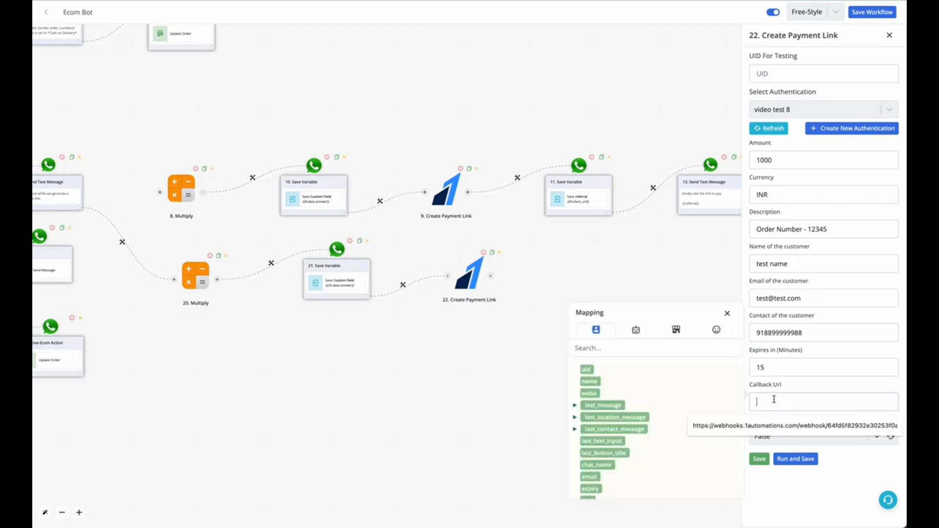
pyautogui.click(803, 390)
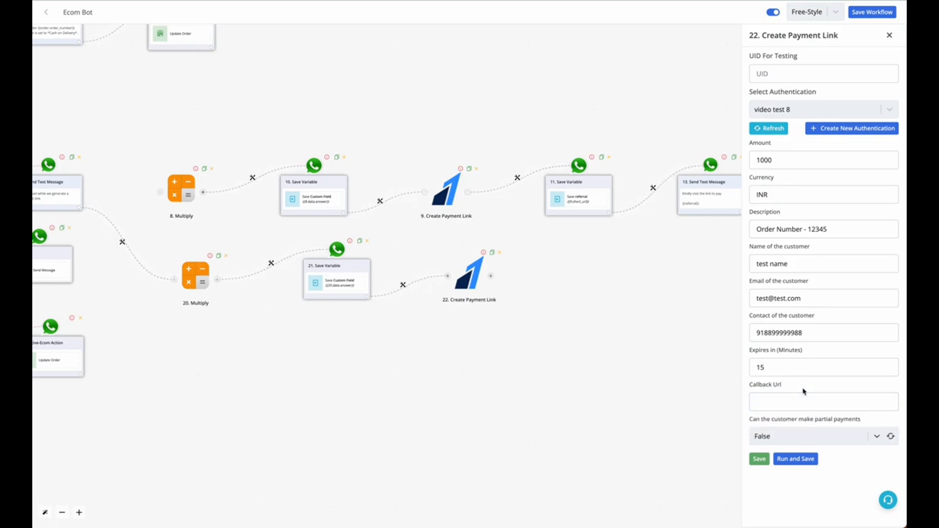
pyautogui.click(796, 400)
pyautogui.click(793, 390)
# Step: Go to the automation workflow list and open the Razorpay Callback workflow for editing
pyautogui.click(46, 12)
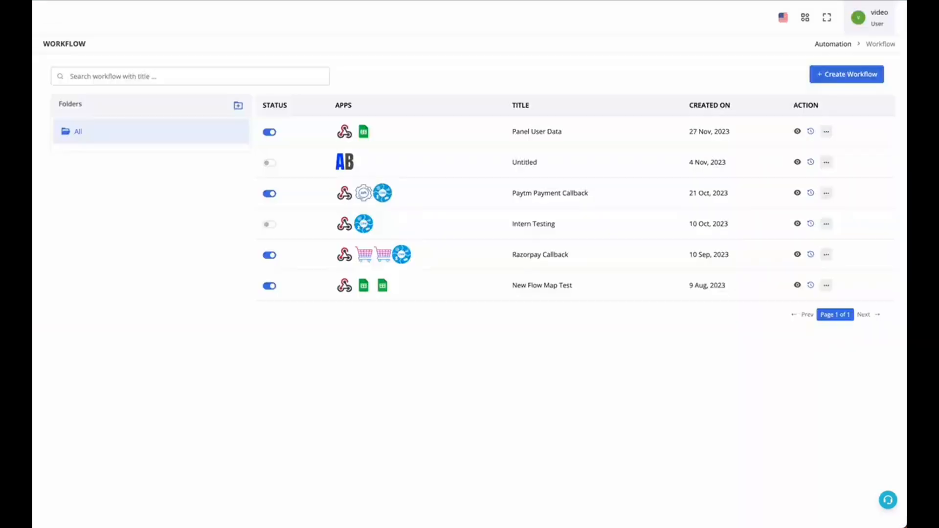
pyautogui.moveTo(39, 68)
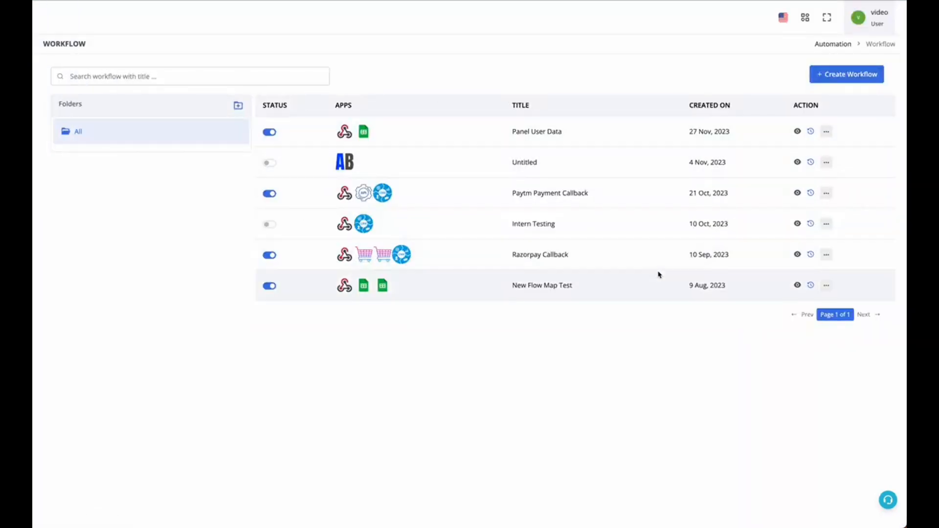
pyautogui.rightClick(849, 79)
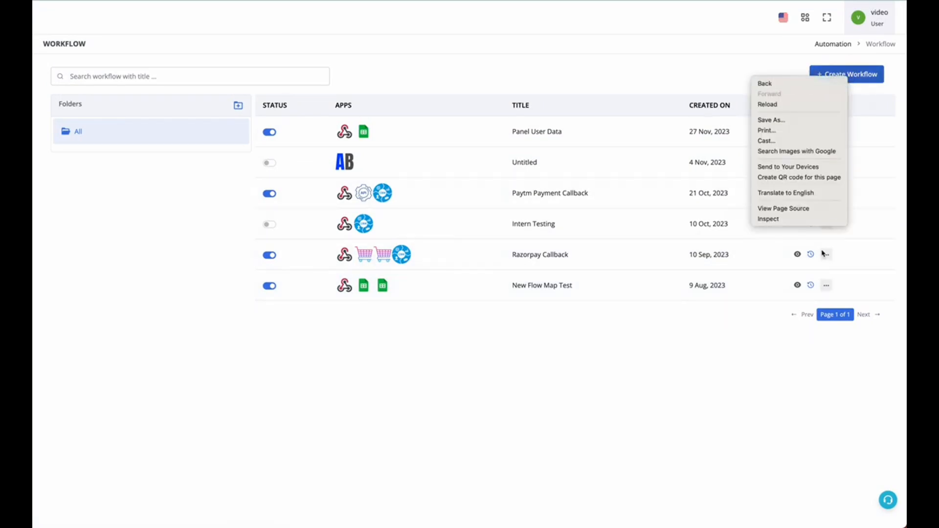
pyautogui.click(800, 257)
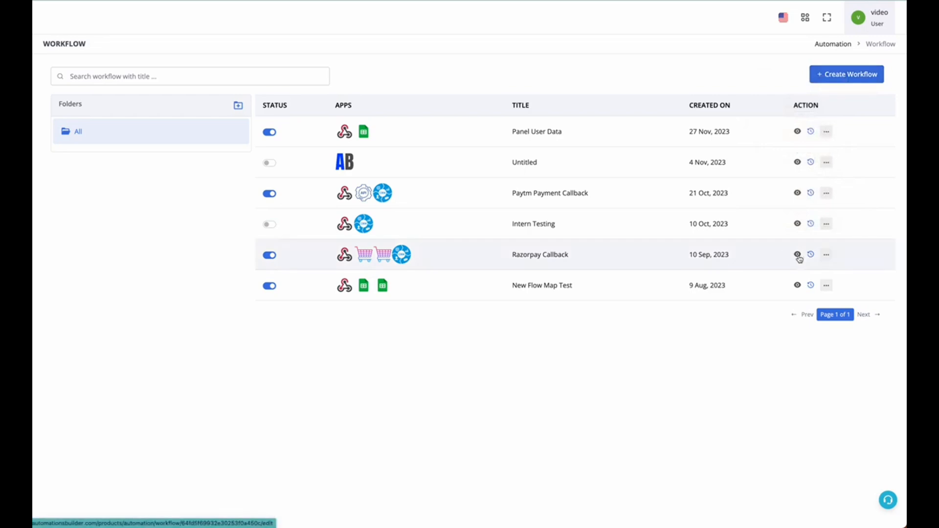
pyautogui.click(798, 255)
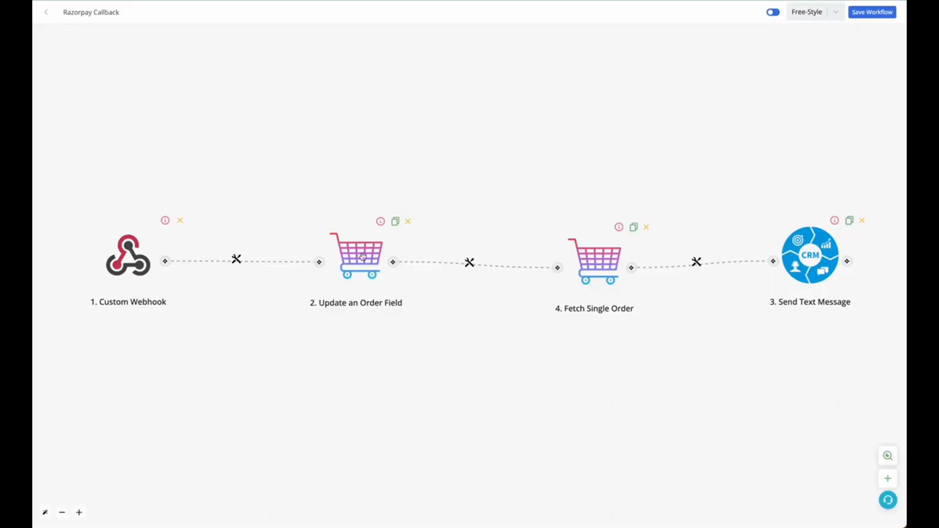
# Step: Remove the connection between the Custom Webhook and the Update an Order Field module
pyautogui.click(236, 259)
pyautogui.click(274, 322)
pyautogui.moveTo(223, 322); pyautogui.dragTo(428, 346)
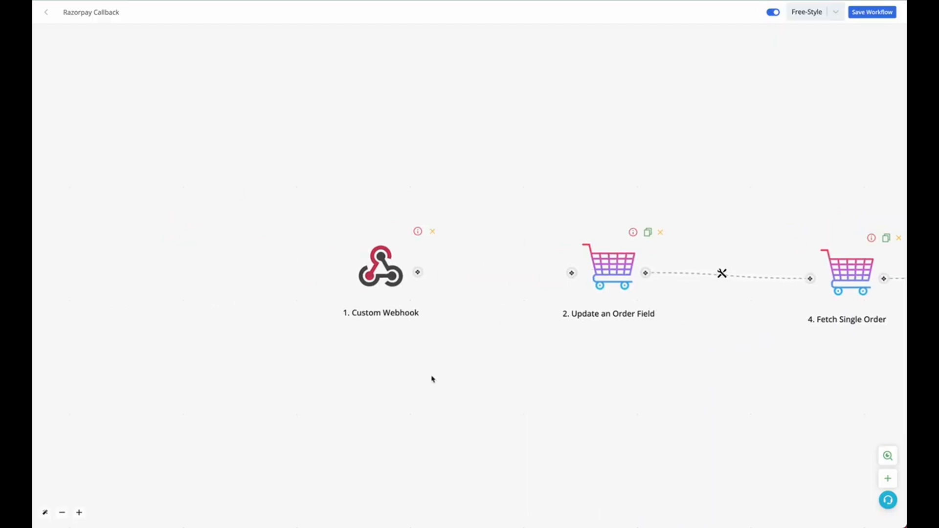
# Step: Copy the Custom Webhook's URL and start capturing its incoming data
pyautogui.click(391, 283)
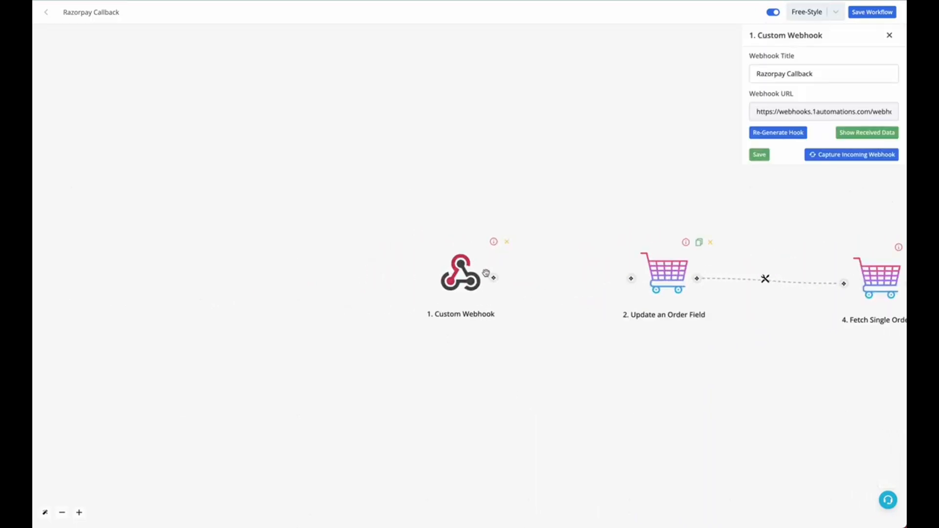
pyautogui.scroll(3, 486, 273)
pyautogui.tripleClick(834, 74)
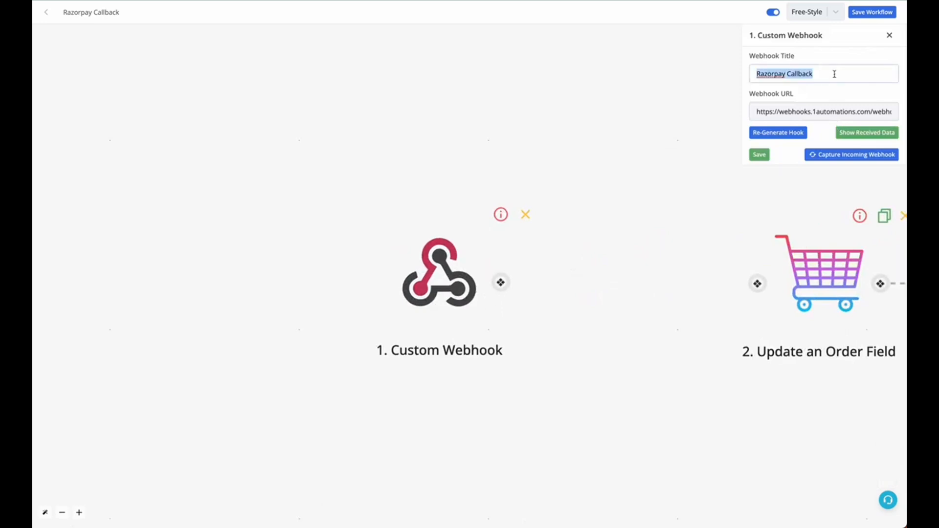
pyautogui.moveTo(775, 112); pyautogui.dragTo(900, 114)
pyautogui.click(865, 113)
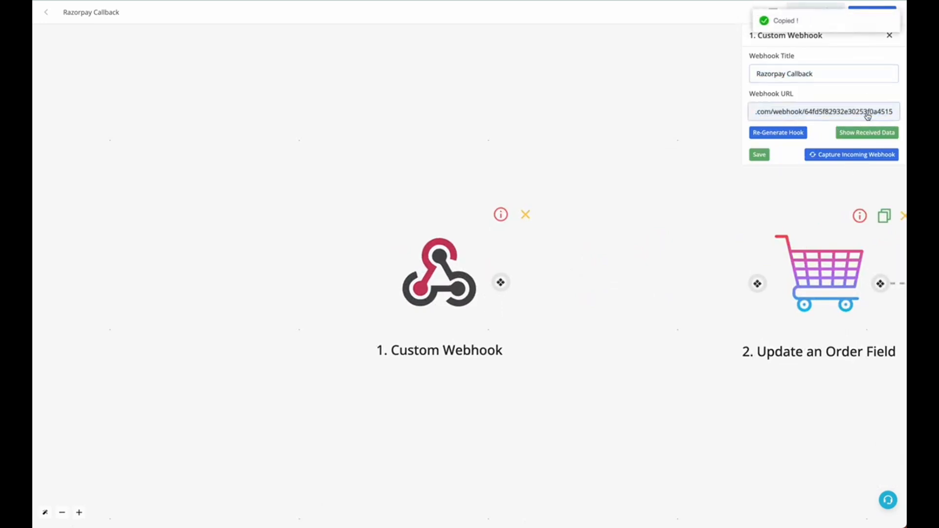
pyautogui.click(844, 156)
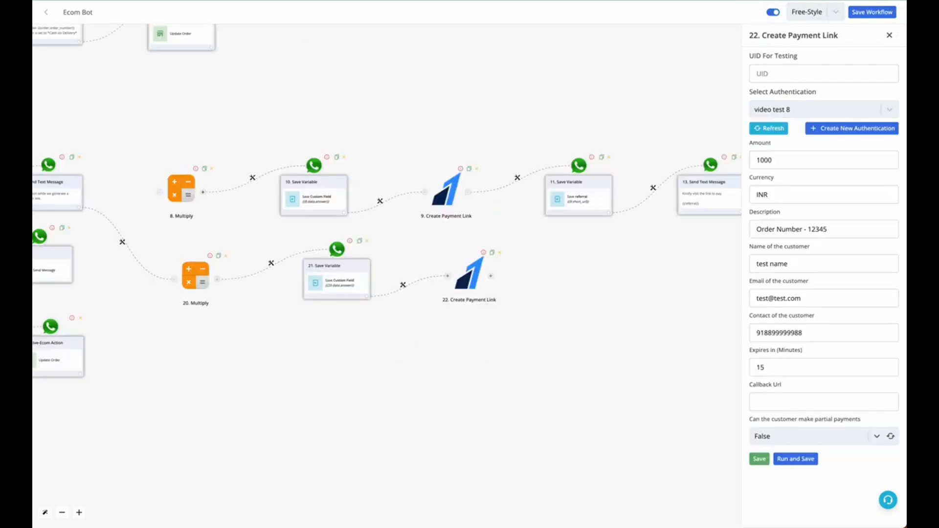
# Step: Paste the copied webhook URL into the Ecom Bot payment link's Callback Url and append "?orderid="
pyautogui.click(833, 406)
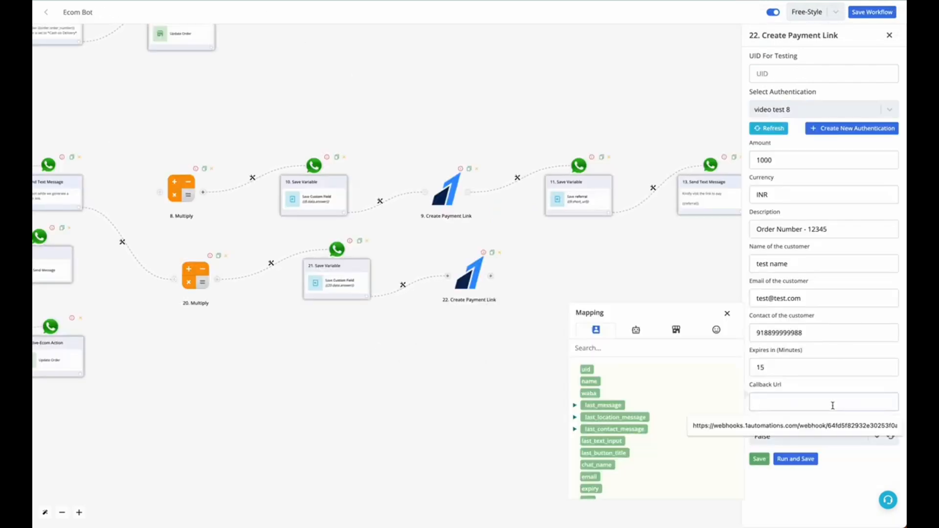
pyautogui.hotkey('ctrl', 'v')
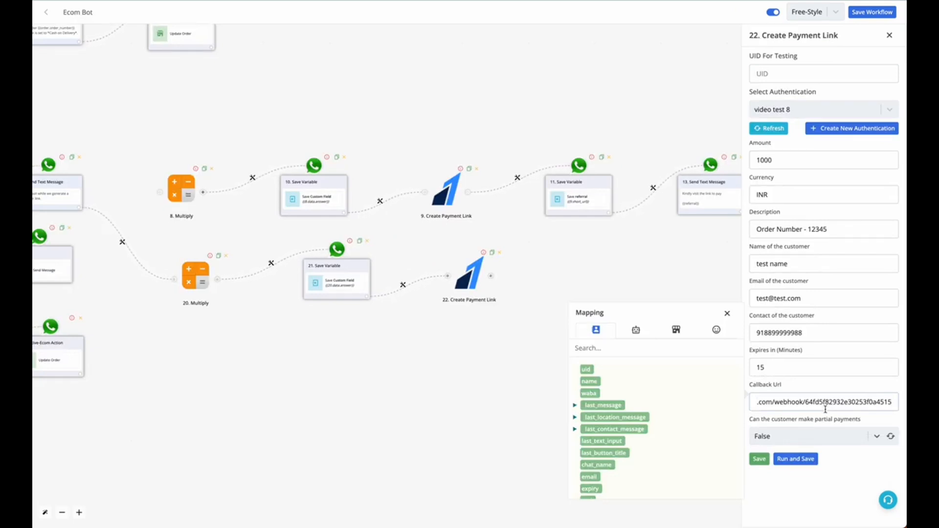
pyautogui.click(892, 402)
pyautogui.write('order_id')
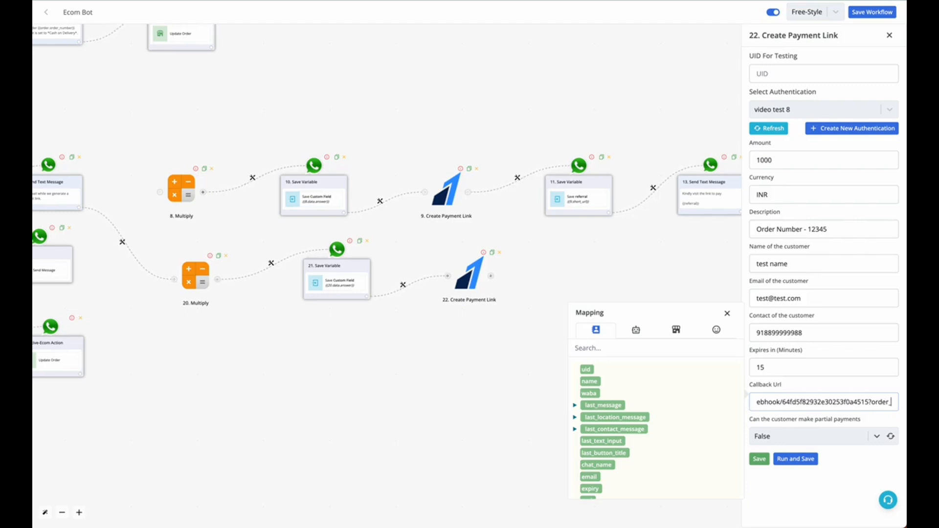
pyautogui.press('BackSpace')
pyautogui.press('BackSpace')
pyautogui.press('BackSpace')
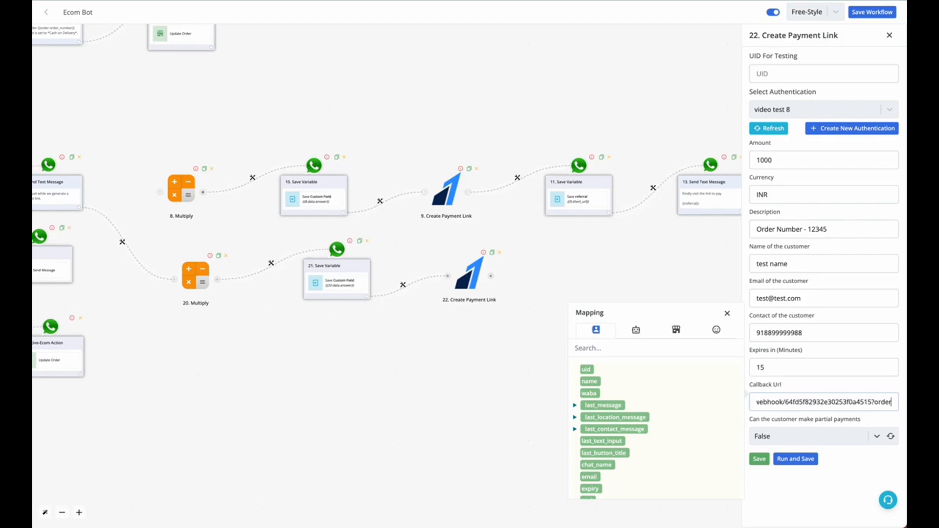
pyautogui.write('id=')
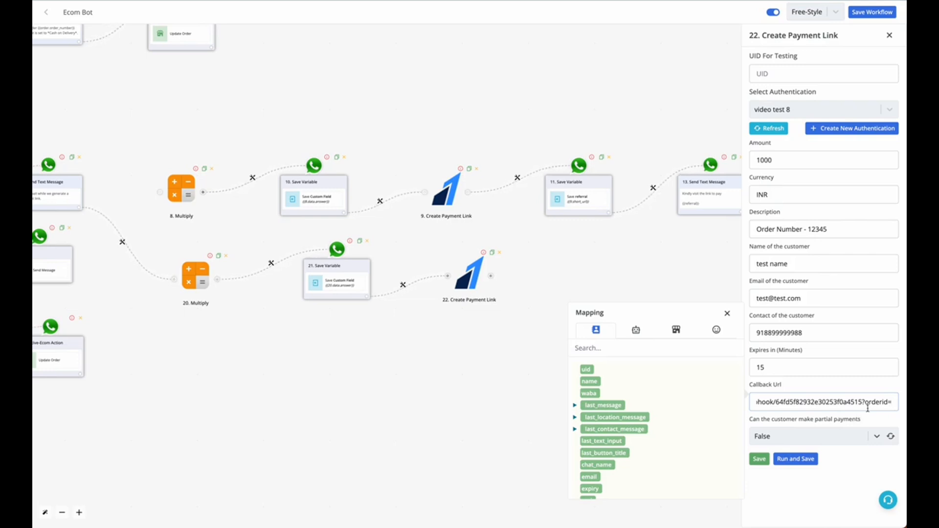
# Step: Map the order's id variable as the value of the callback URL's orderid parameter
pyautogui.moveTo(865, 402); pyautogui.dragTo(889, 403)
pyautogui.click(890, 402)
pyautogui.click(680, 332)
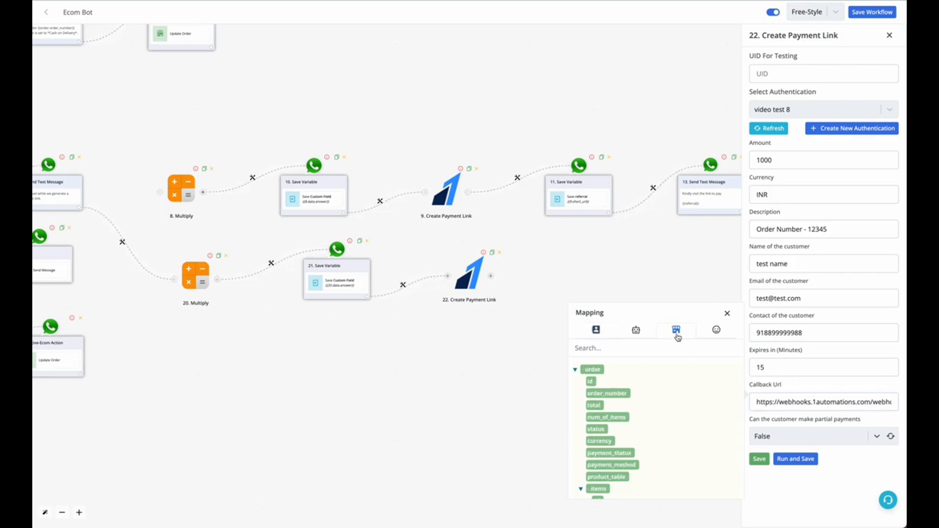
pyautogui.click(592, 382)
pyautogui.click(867, 400)
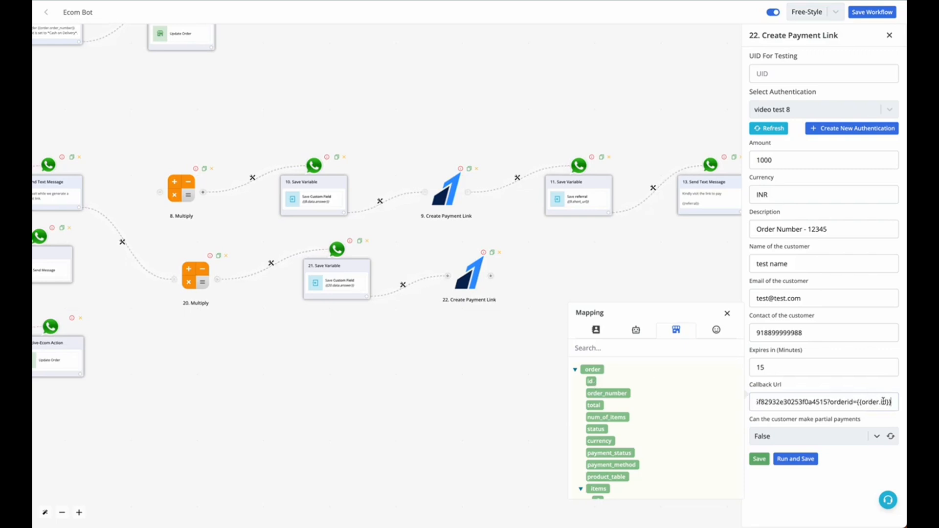
# Step: Append "&number=" to the callback URL and map the waba variable as its value
pyautogui.write('&')
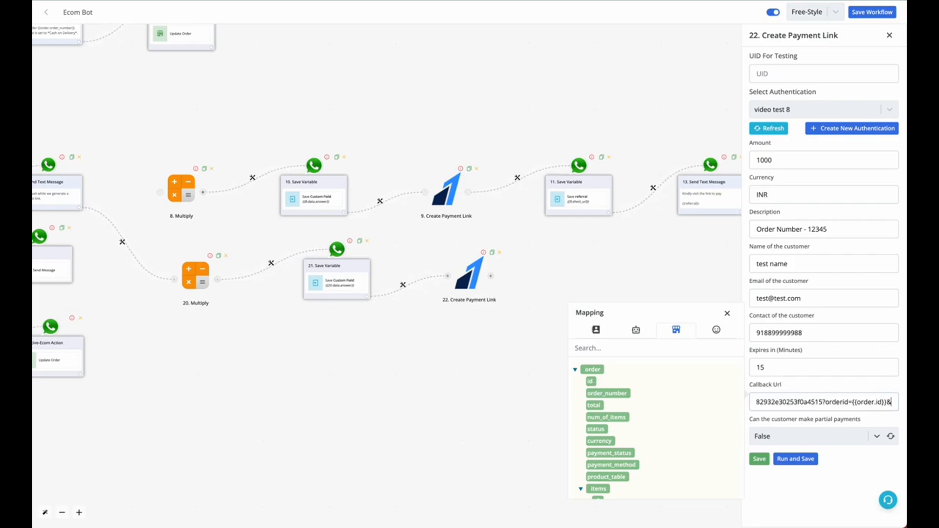
pyautogui.write('number=')
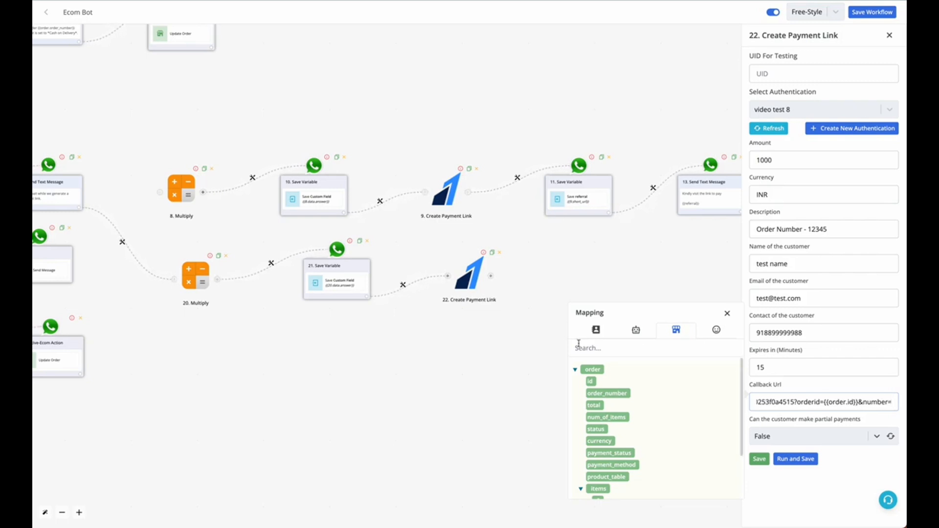
pyautogui.click(596, 329)
pyautogui.click(589, 394)
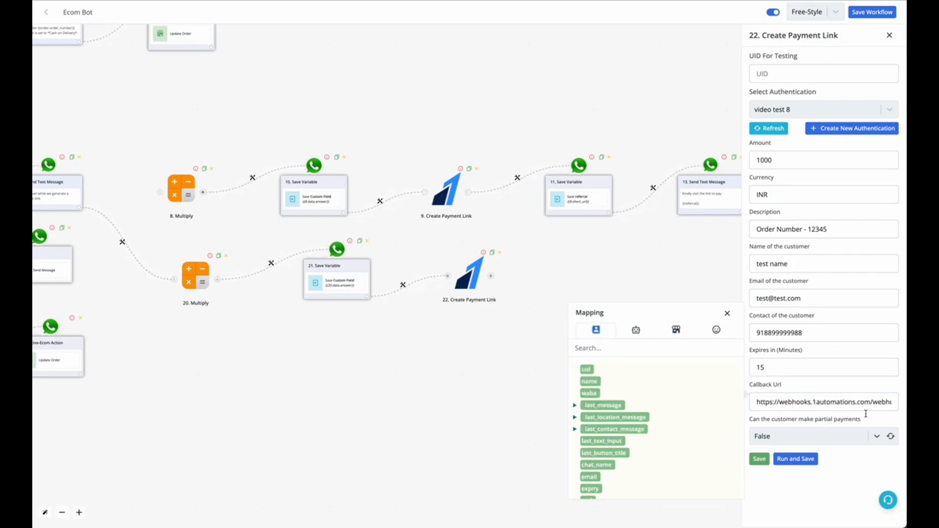
pyautogui.click(871, 400)
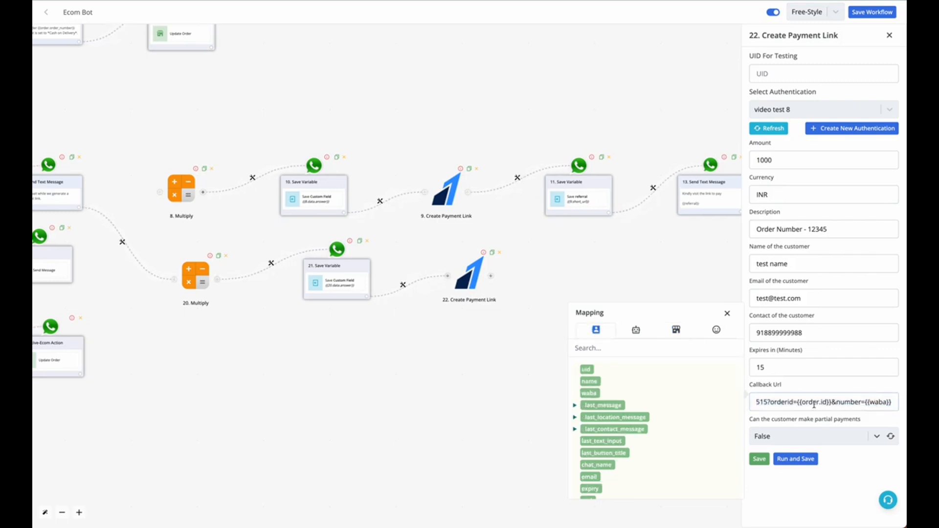
# Step: Check the complete callback URL, its orderid and number parameters, and the webhook capture in the Razorpay Callback workflow
pyautogui.hotkey('ctrl', 'a')
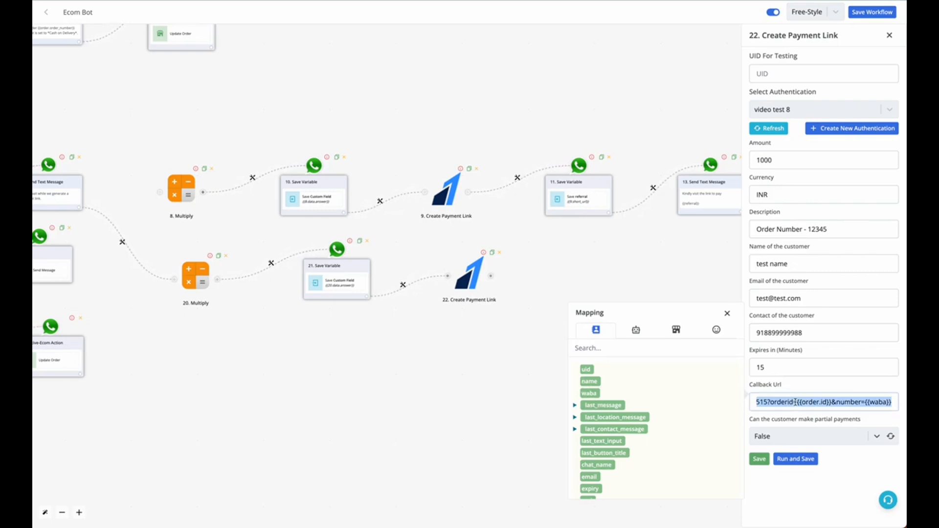
pyautogui.click(327, 0)
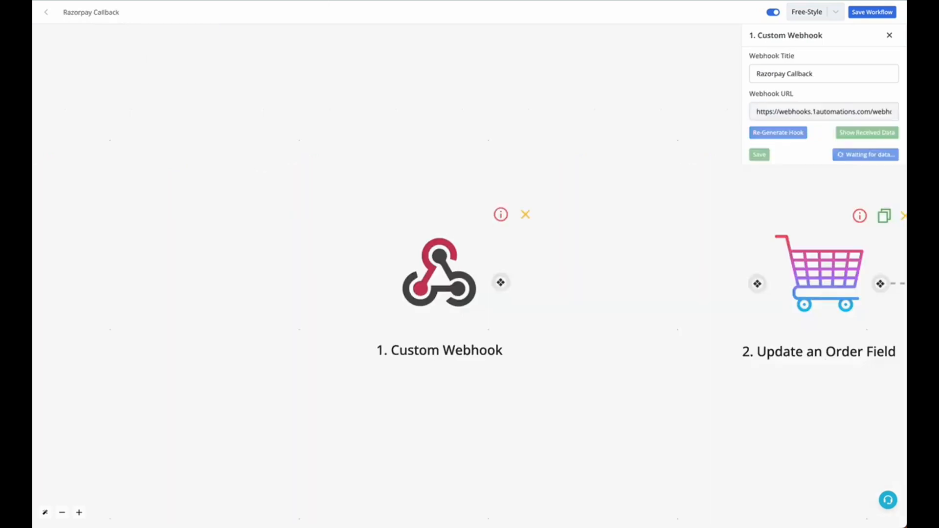
pyautogui.click(221, 0)
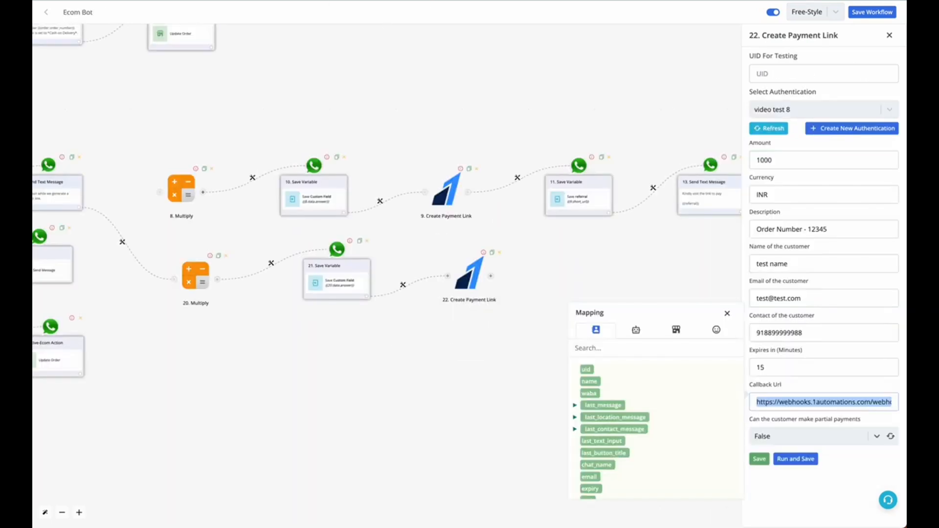
pyautogui.click(853, 400)
pyautogui.press('End')
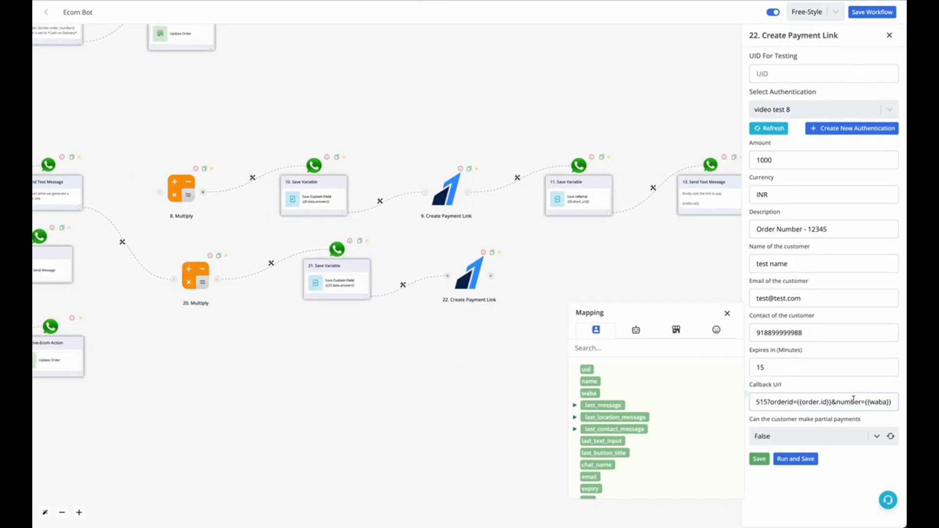
pyautogui.moveTo(797, 402); pyautogui.dragTo(823, 402)
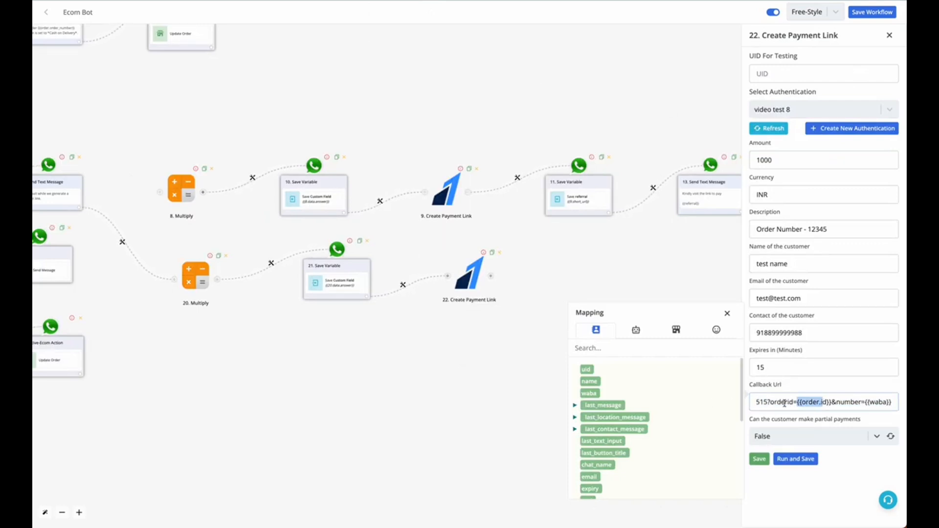
pyautogui.click(668, 335)
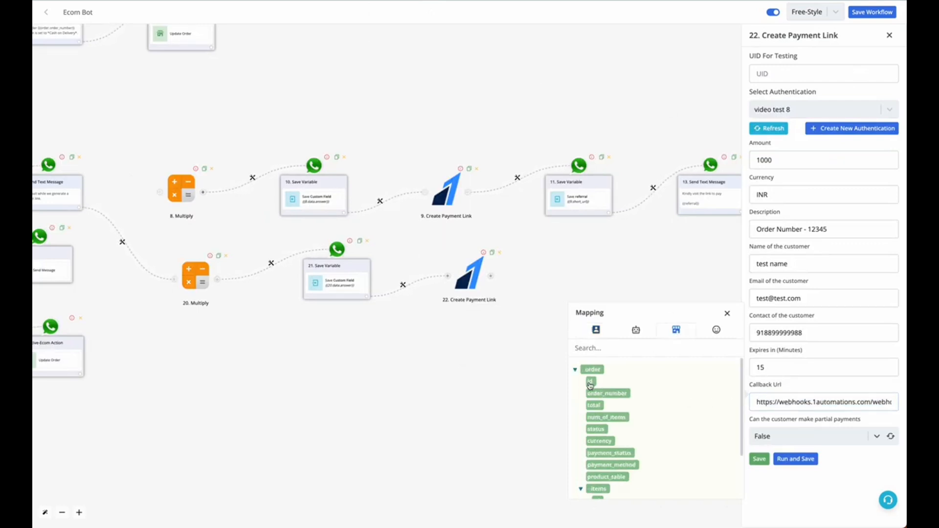
pyautogui.click(876, 401)
pyautogui.press('End')
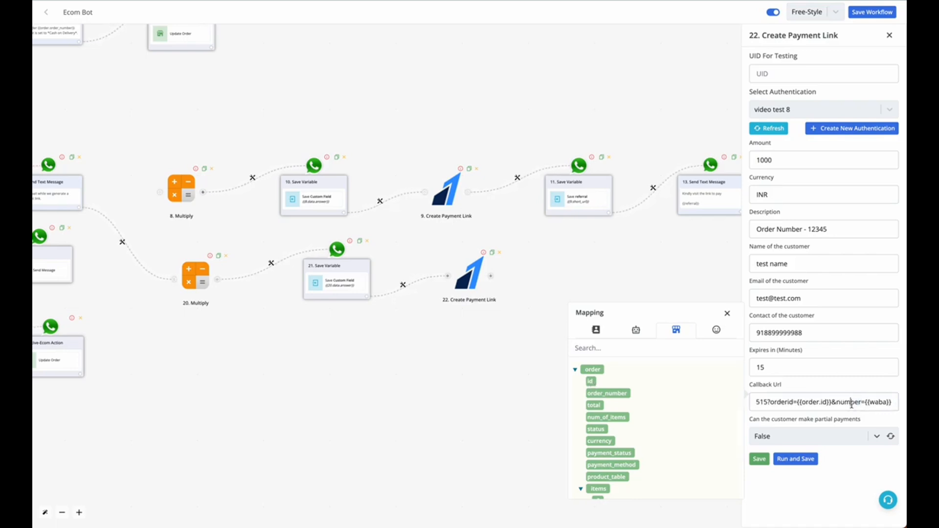
pyautogui.tripleClick(884, 402)
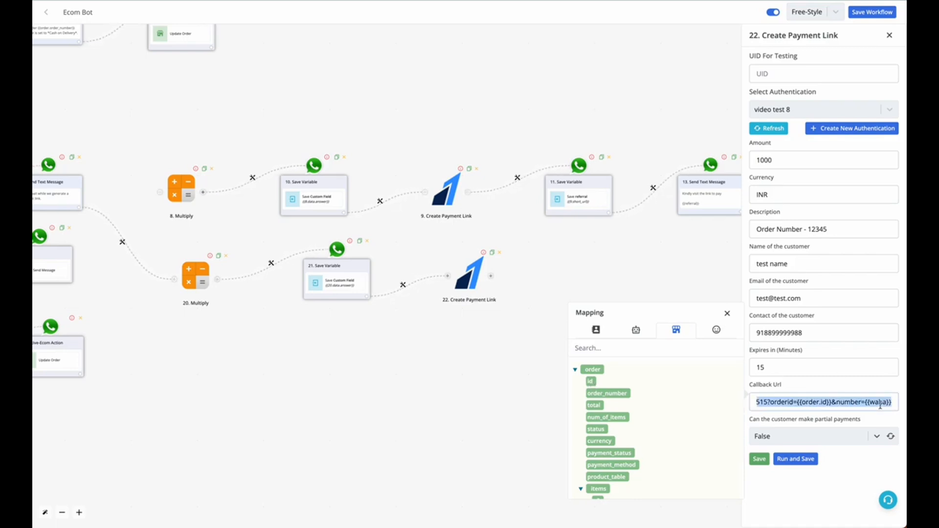
# Step: Run and save the Create Payment Link module, and examine the response in its run history for the short_url
pyautogui.click(804, 461)
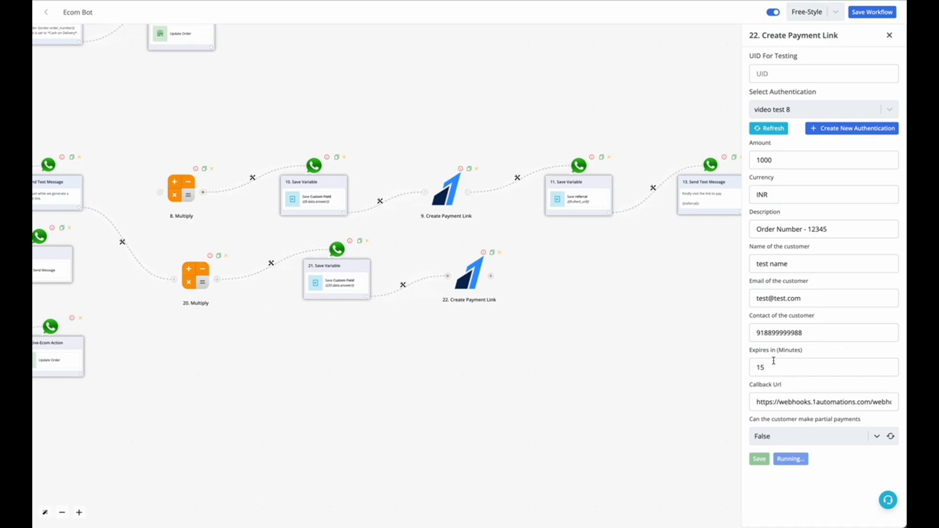
pyautogui.click(835, 458)
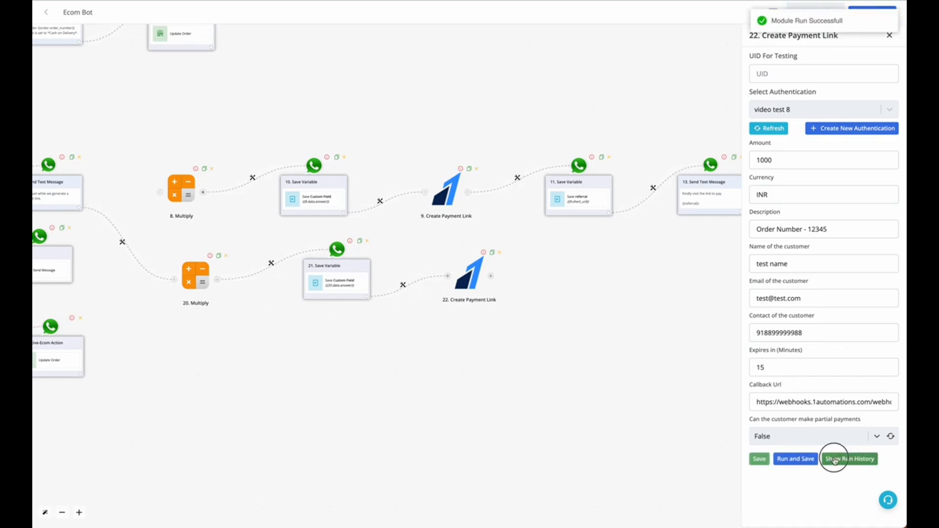
pyautogui.click(570, 425)
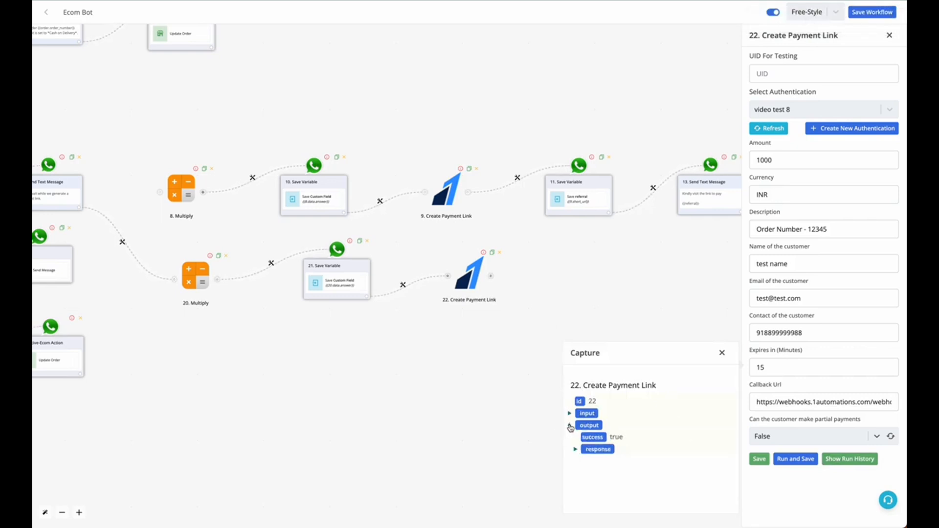
pyautogui.click(581, 449)
pyautogui.scroll(-1, 584, 468)
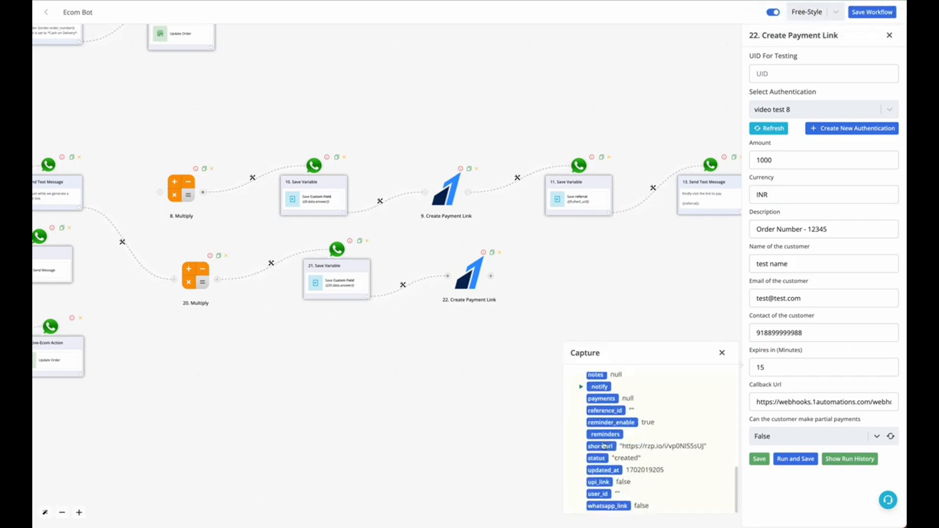
pyautogui.click(722, 352)
# Step: Replace the test amount with the custom_field variable and the currency with the order's currency variable
pyautogui.doubleClick(779, 162)
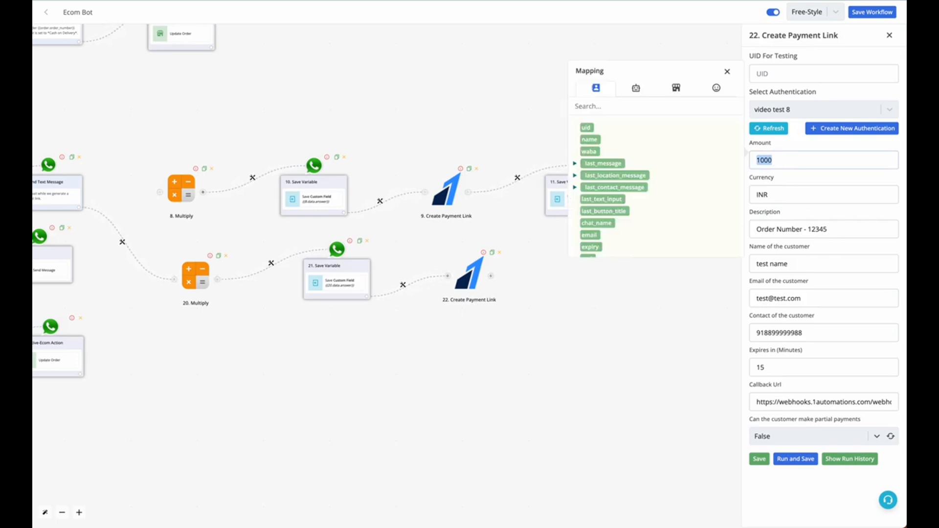
pyautogui.press('BackSpace')
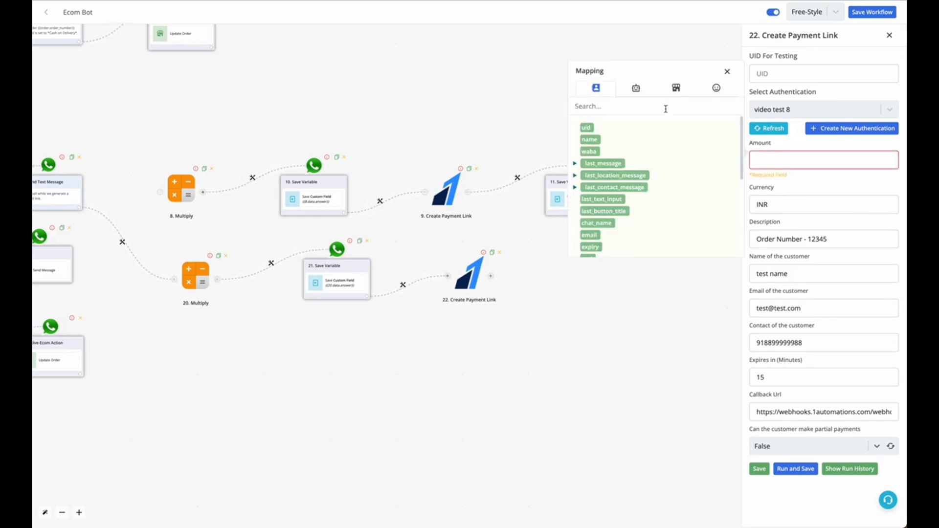
pyautogui.write('cus')
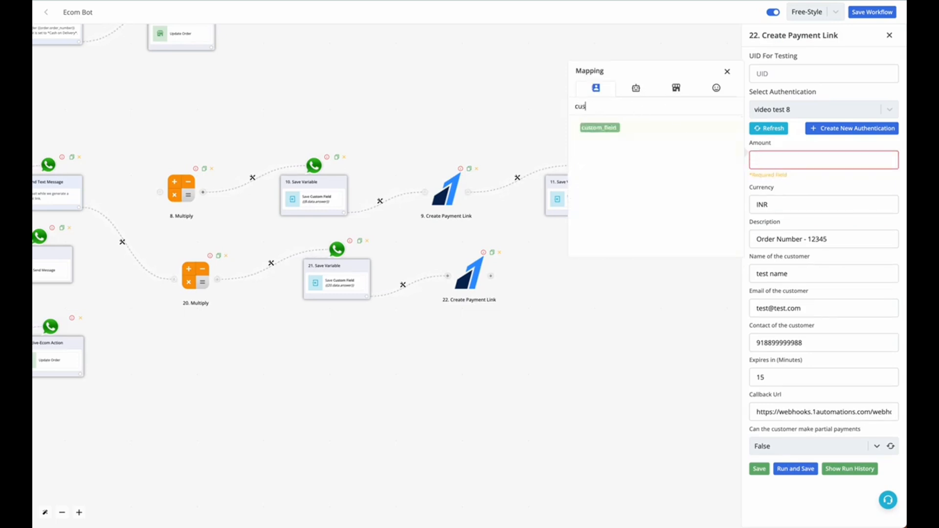
pyautogui.click(600, 127)
pyautogui.doubleClick(781, 200)
pyautogui.press('BackSpace')
pyautogui.click(676, 132)
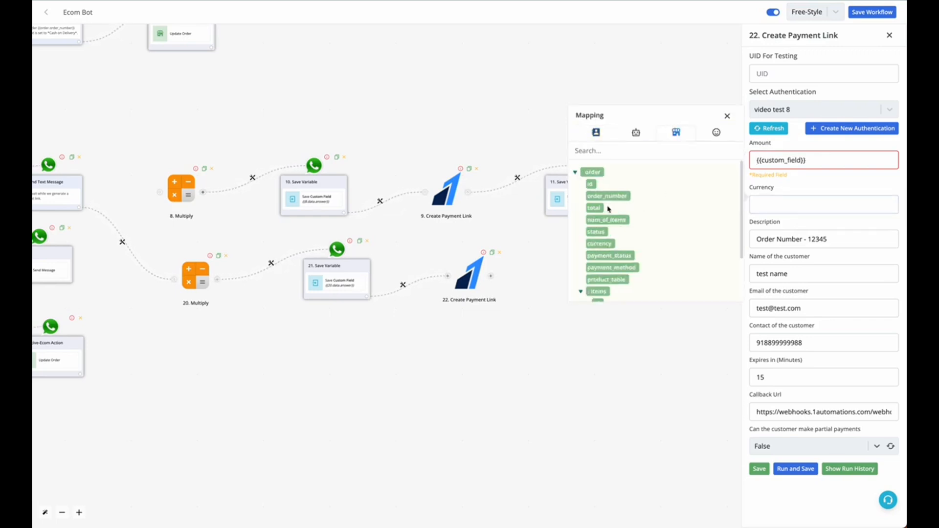
pyautogui.click(600, 244)
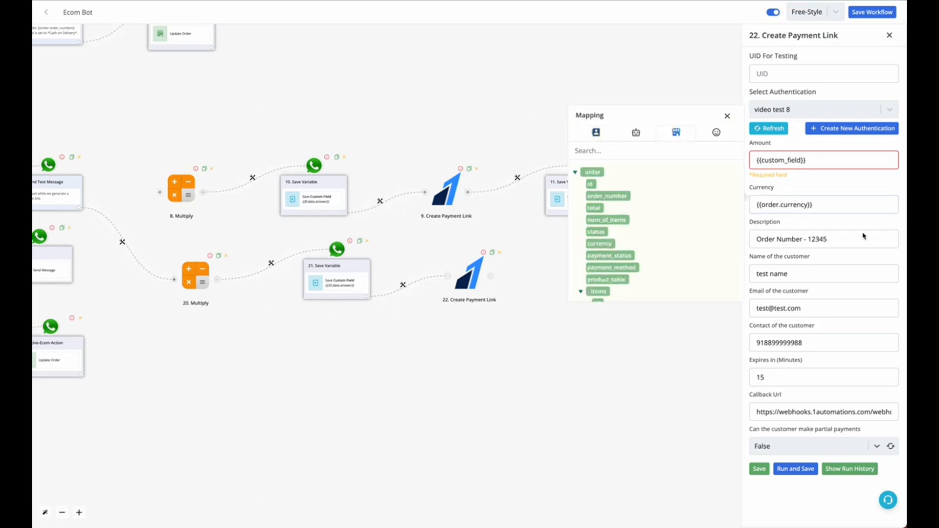
# Step: Replace the sample number in the description with the order_number variable and map the name variable as the customer's name
pyautogui.doubleClick(820, 243)
pyautogui.press('BackSpace')
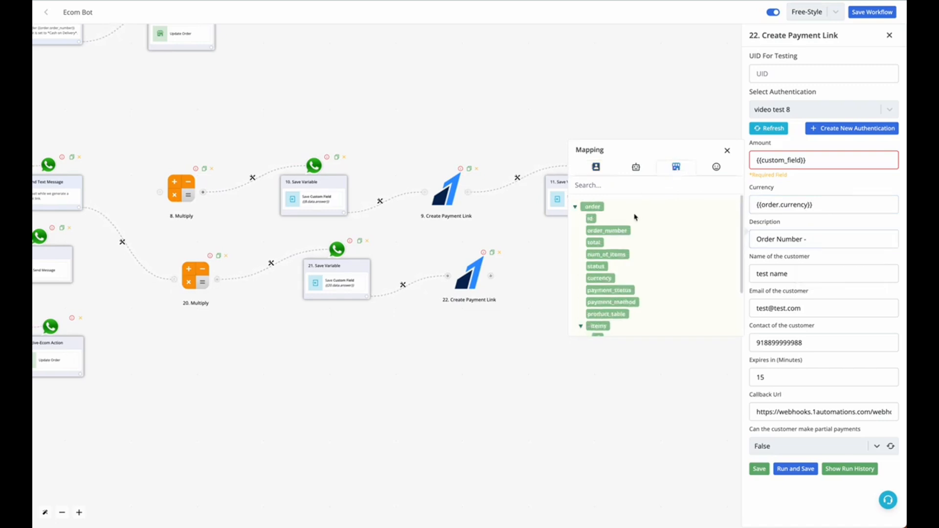
pyautogui.click(607, 232)
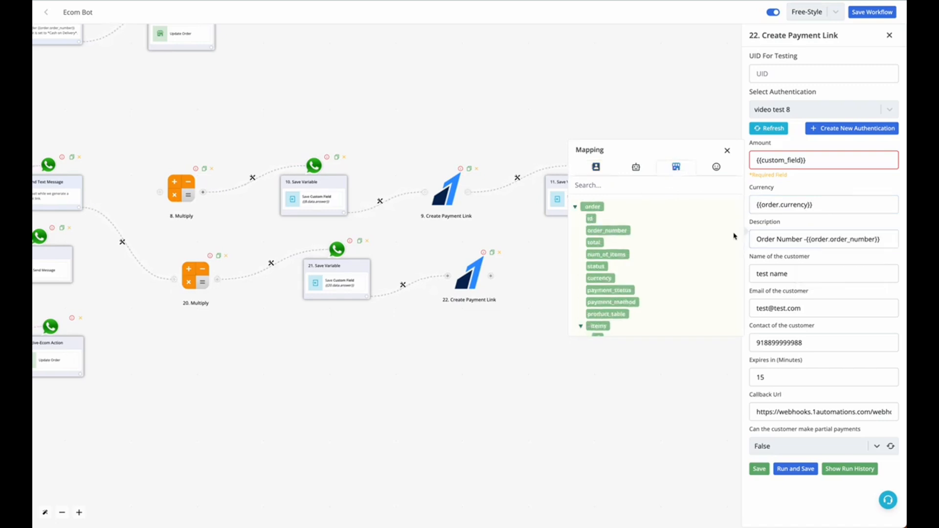
pyautogui.tripleClick(794, 269)
pyautogui.press('BackSpace')
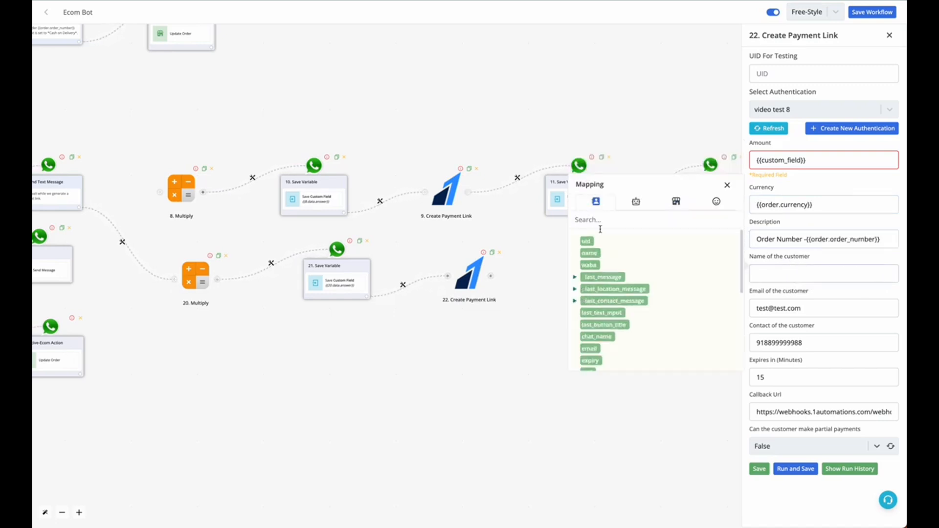
pyautogui.click(591, 254)
# Step: Re-enter the test address as the customer's email and map the waba variable as the customer's contact
pyautogui.tripleClick(783, 308)
pyautogui.press('BackSpace')
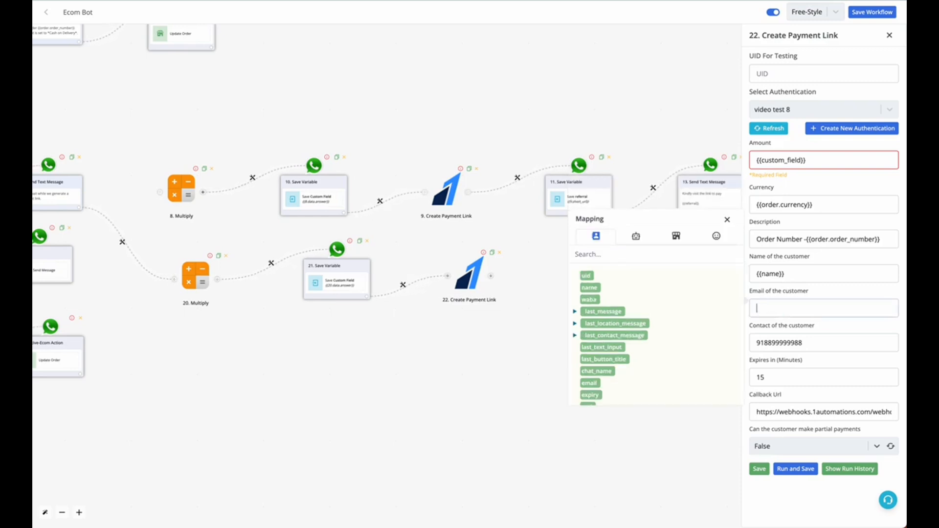
pyautogui.write('t')
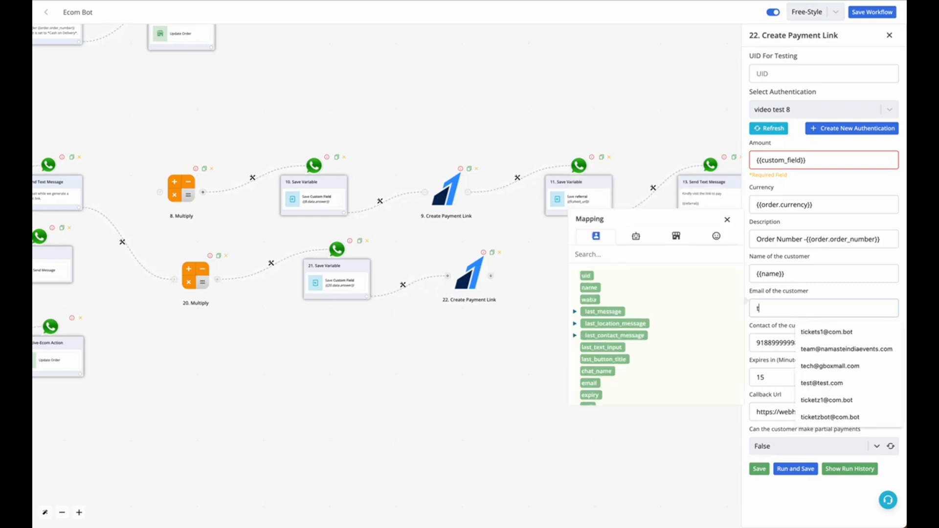
pyautogui.write('est')
pyautogui.click(853, 326)
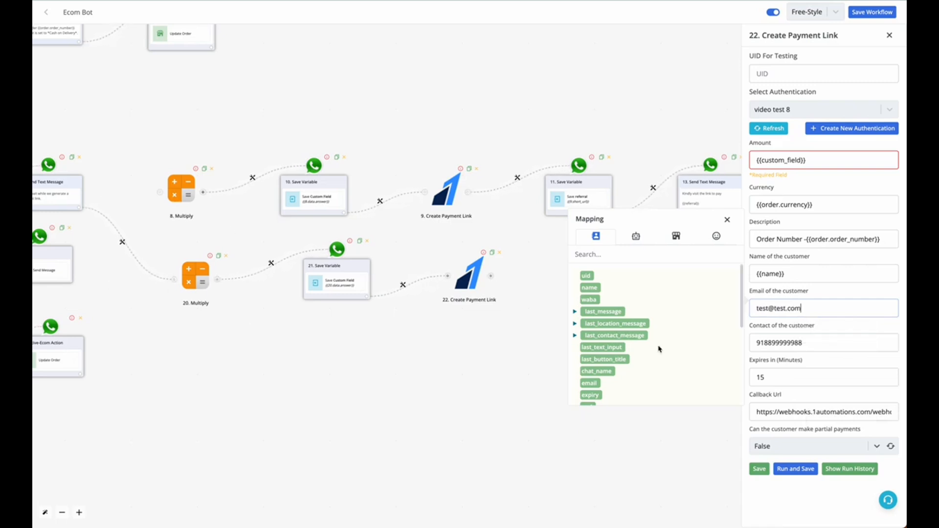
pyautogui.doubleClick(801, 343)
pyautogui.press('BackSpace')
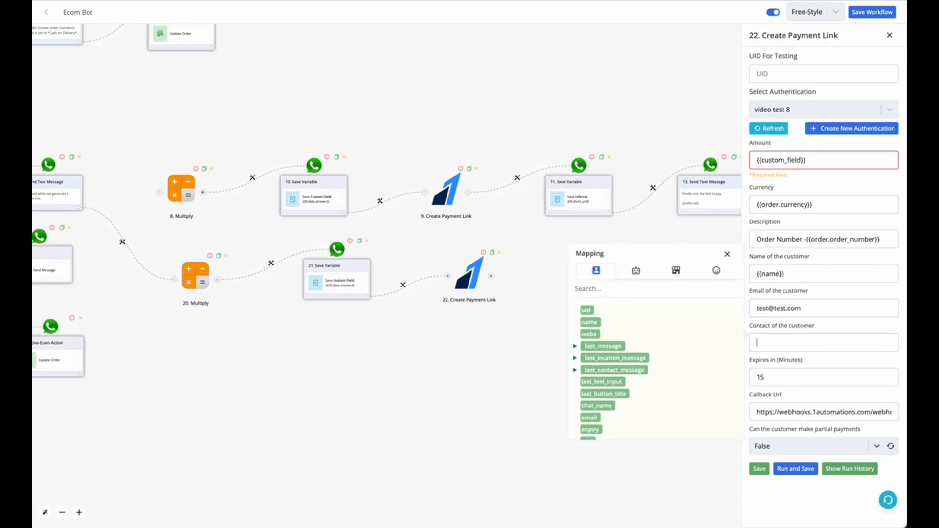
pyautogui.click(590, 333)
# Step: Examine the callback URL's orderid and number parameters and the variables mapped to them
pyautogui.click(869, 412)
pyautogui.hotkey('ctrl', 'a')
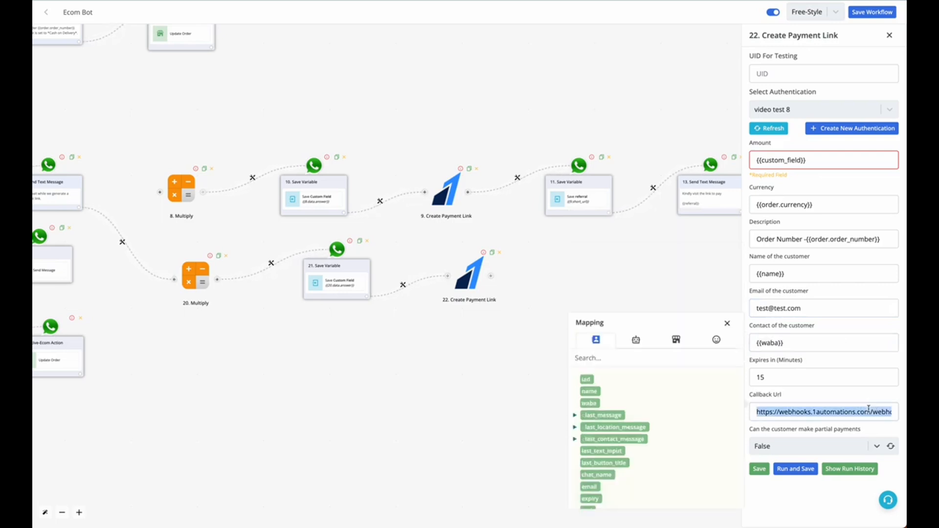
pyautogui.click(841, 409)
pyautogui.press('End')
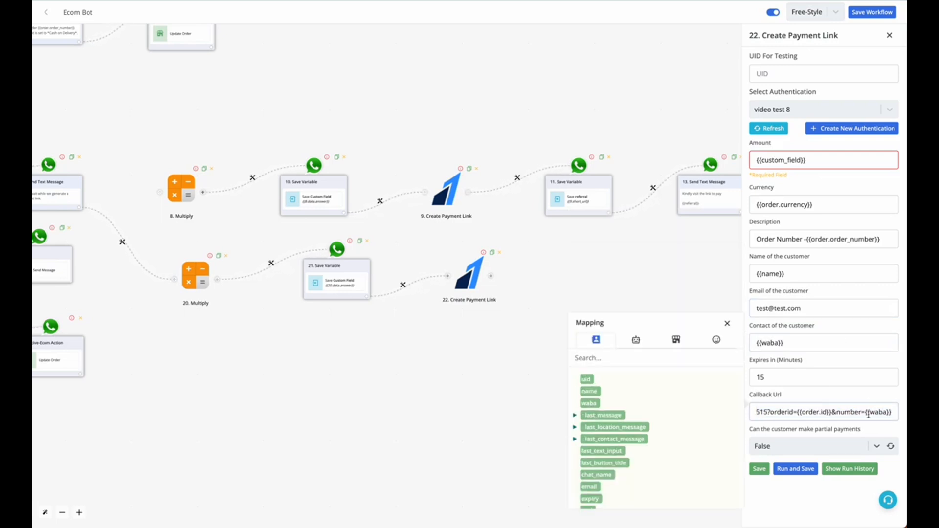
pyautogui.moveTo(867, 413); pyautogui.dragTo(894, 413)
pyautogui.moveTo(796, 414); pyautogui.dragTo(832, 415)
pyautogui.moveTo(866, 413); pyautogui.dragTo(879, 413)
pyautogui.write('9')
pyautogui.hotkey('ctrl', 'z')
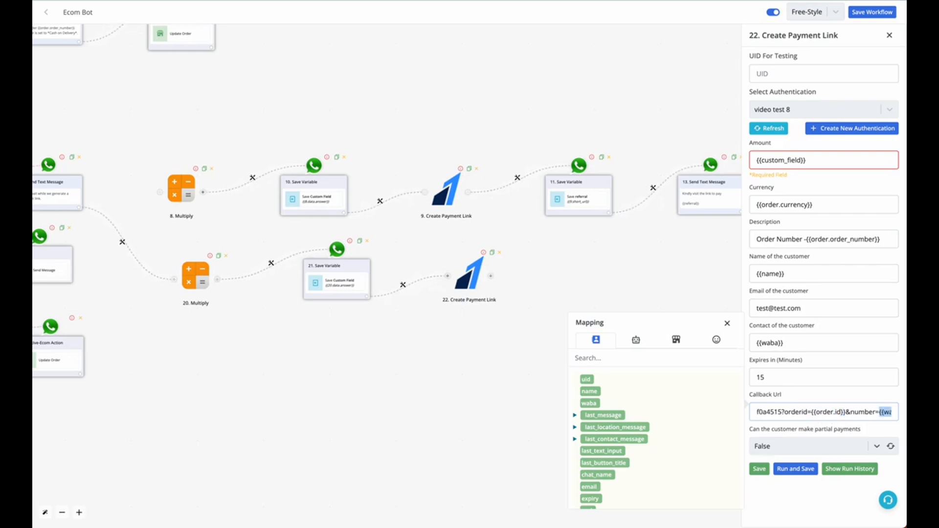
pyautogui.click(858, 411)
pyautogui.moveTo(812, 413); pyautogui.dragTo(842, 418)
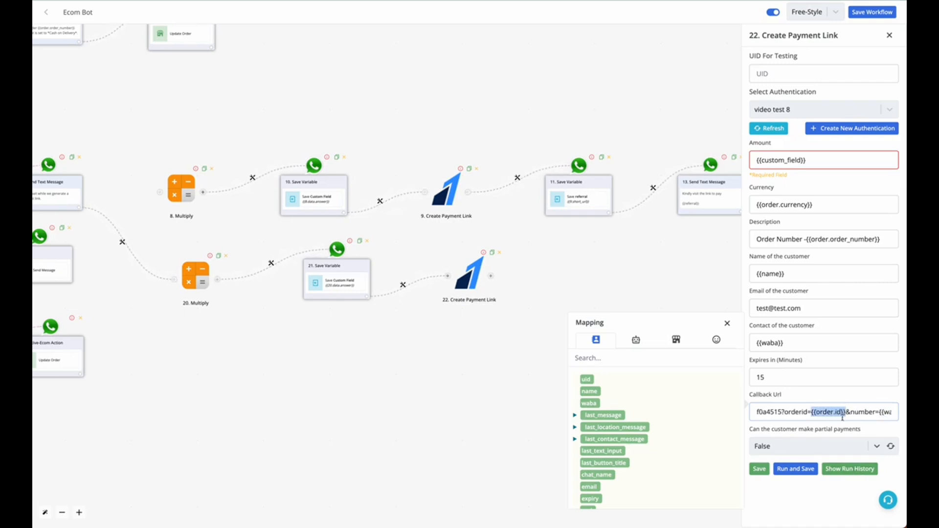
pyautogui.click(806, 412)
# Step: Save the Create Payment Link module and add a Save Variable action after it
pyautogui.click(760, 469)
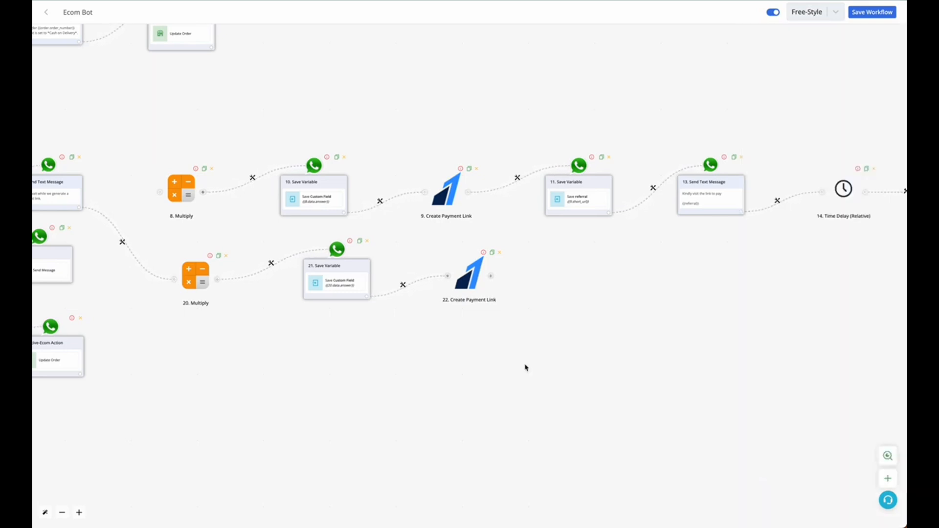
pyautogui.click(493, 277)
pyautogui.click(443, 272)
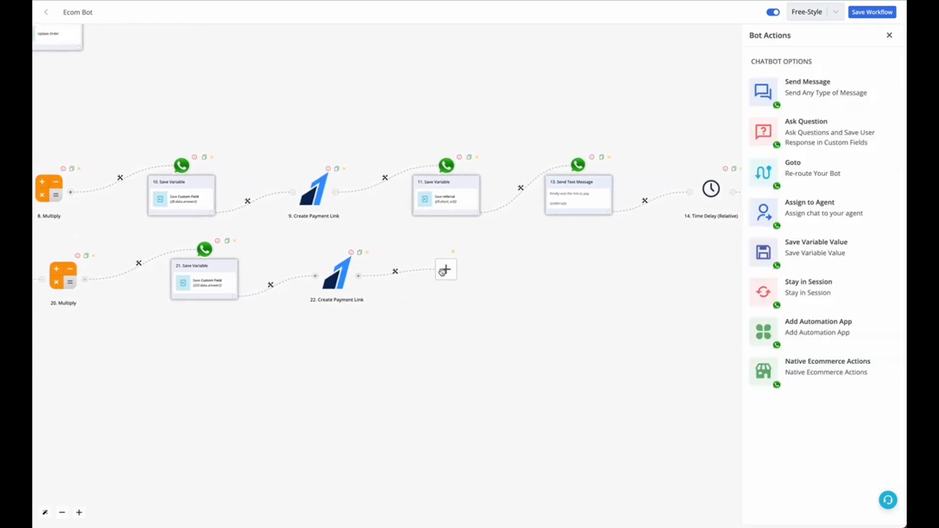
pyautogui.click(829, 243)
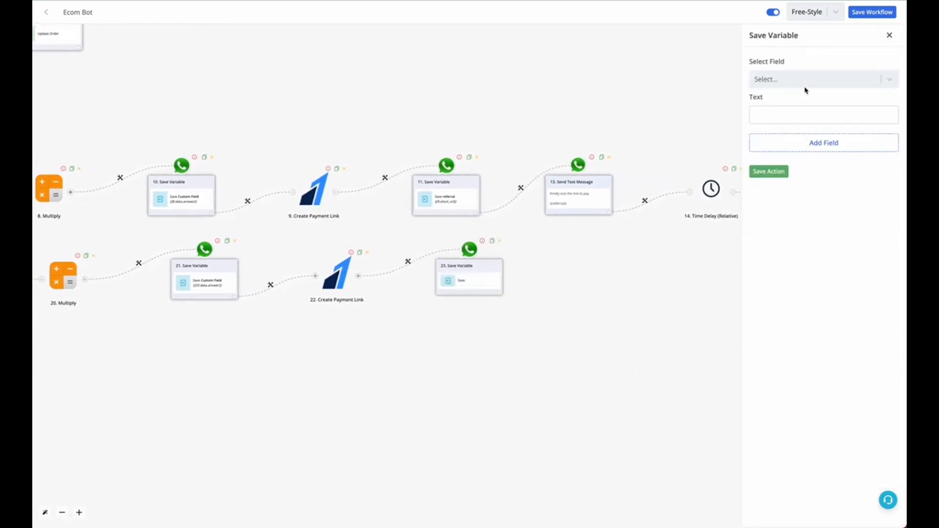
# Step: Choose the bot field "mysore payment message" as the field for the new Save Variable action
pyautogui.moveTo(362, 396); pyautogui.dragTo(465, 395)
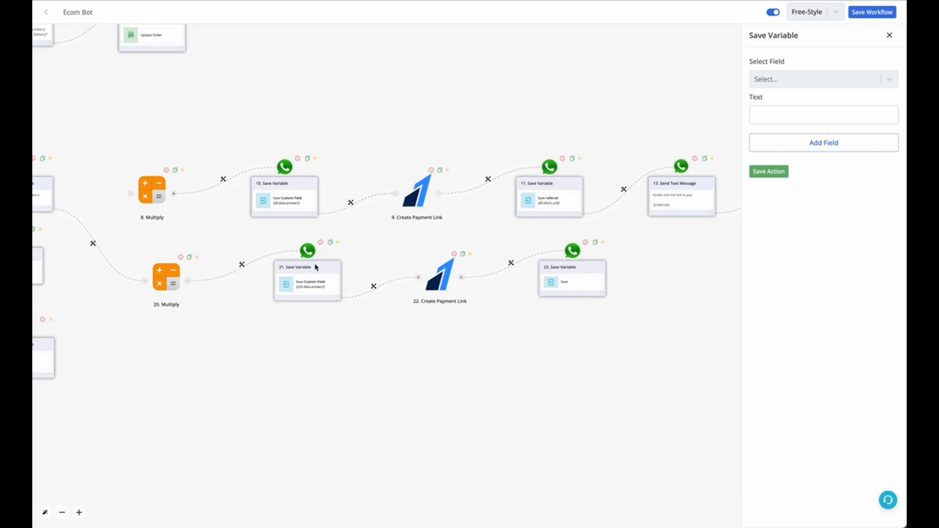
pyautogui.click(842, 83)
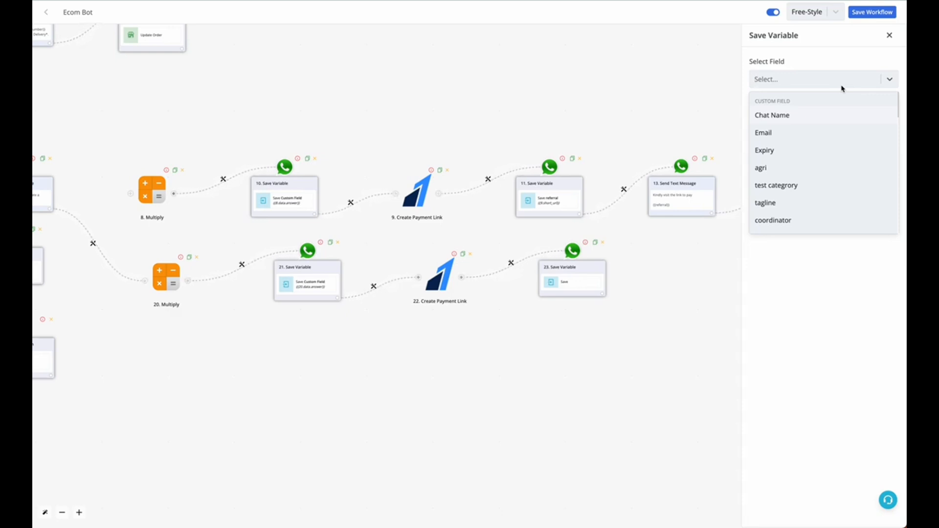
pyautogui.scroll(-10, 835, 146)
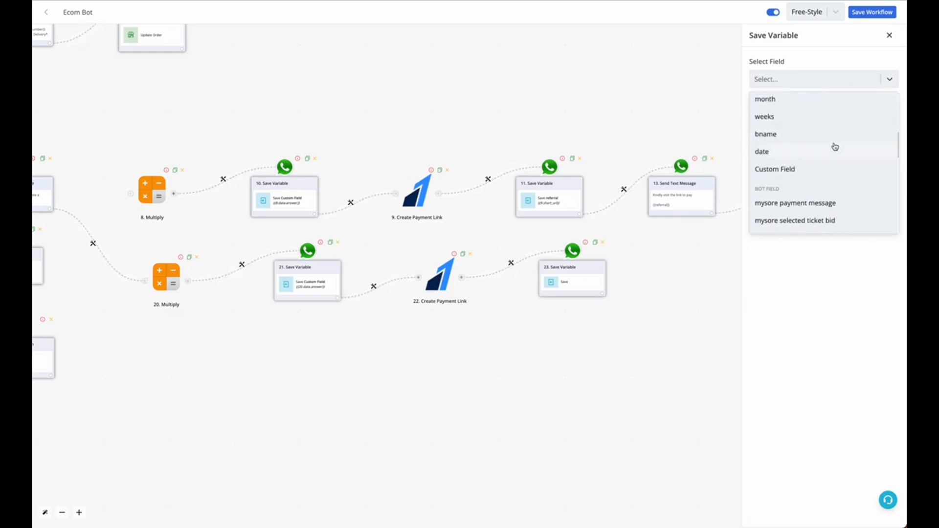
pyautogui.scroll(-2, 835, 147)
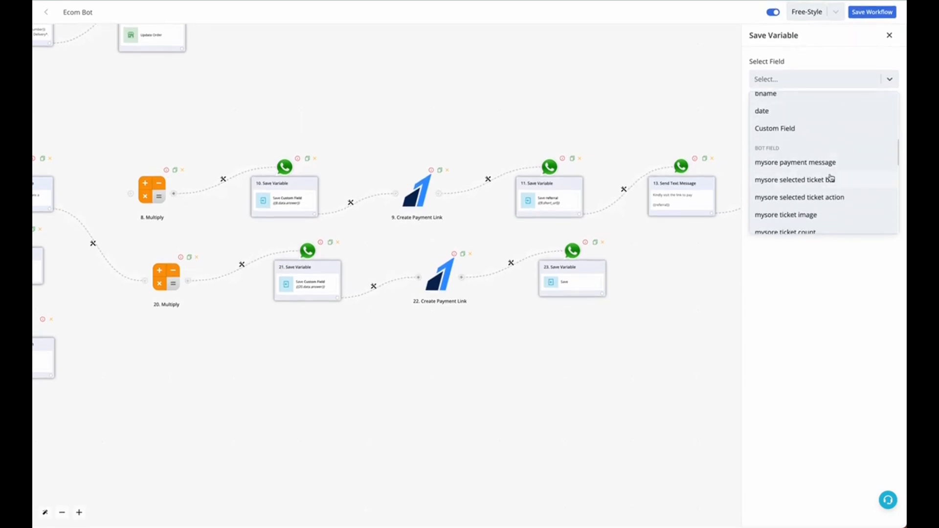
pyautogui.scroll(-2, 830, 179)
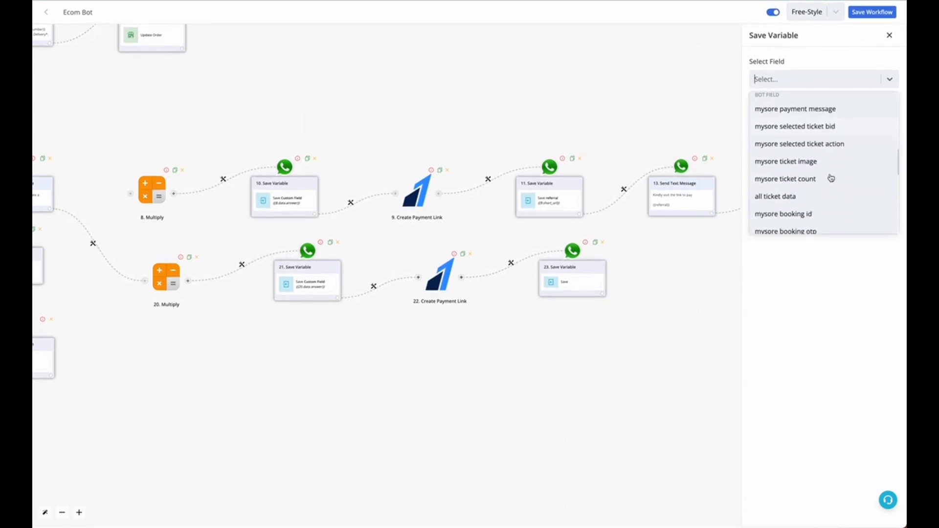
pyautogui.click(789, 112)
# Step: Map the short_url from the Create Payment Link response as the variable's text and save the action
pyautogui.click(786, 117)
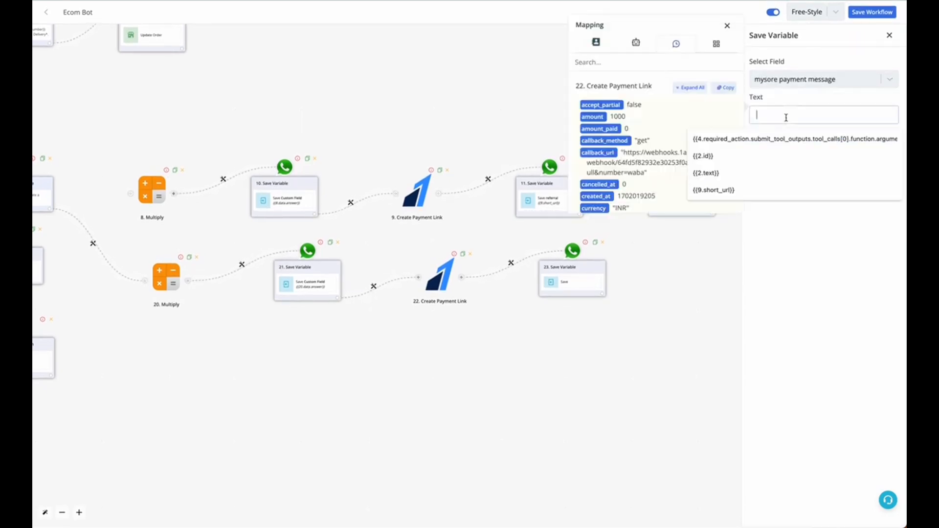
pyautogui.click(690, 87)
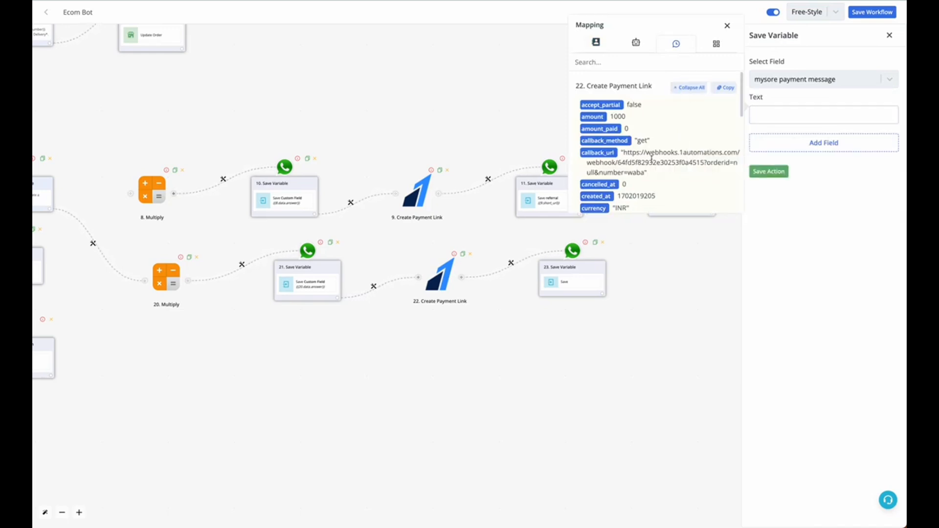
pyautogui.scroll(-5, 651, 164)
pyautogui.click(594, 143)
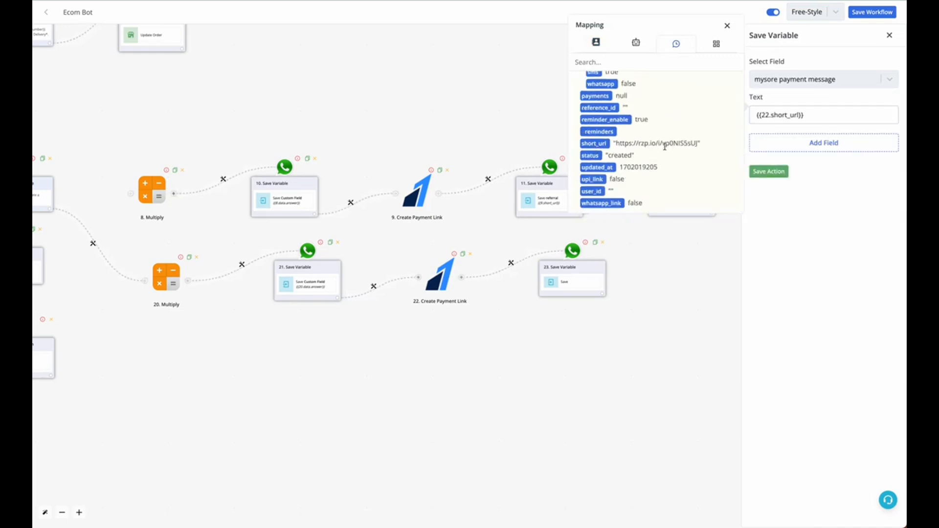
pyautogui.moveTo(698, 143); pyautogui.dragTo(619, 142)
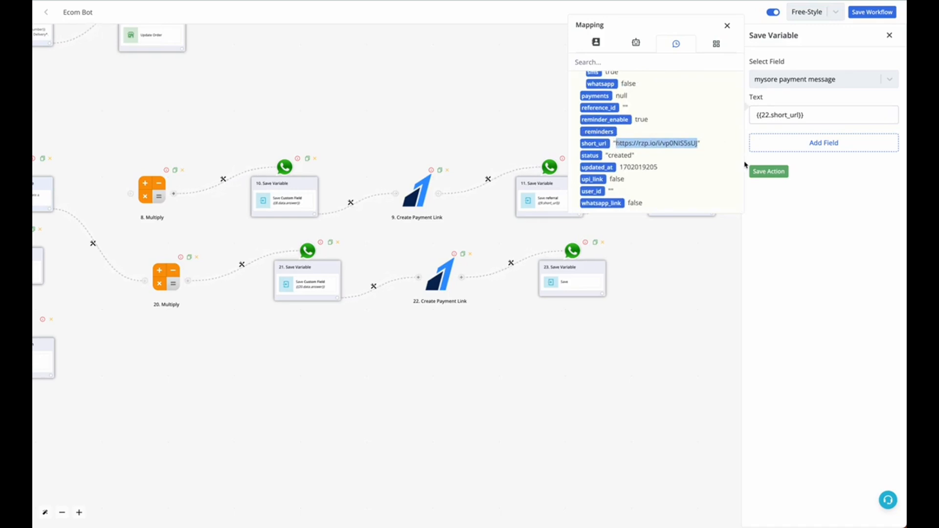
pyautogui.click(775, 172)
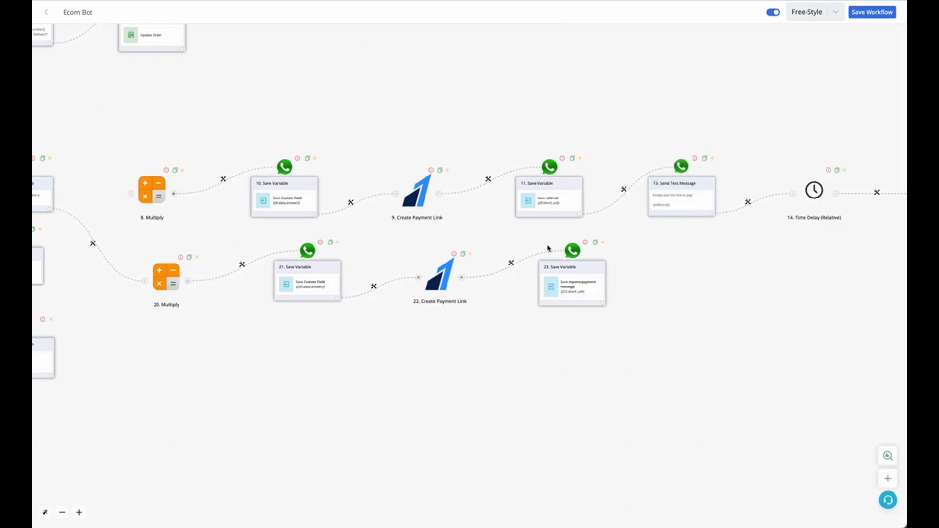
pyautogui.click(602, 304)
pyautogui.click(446, 269)
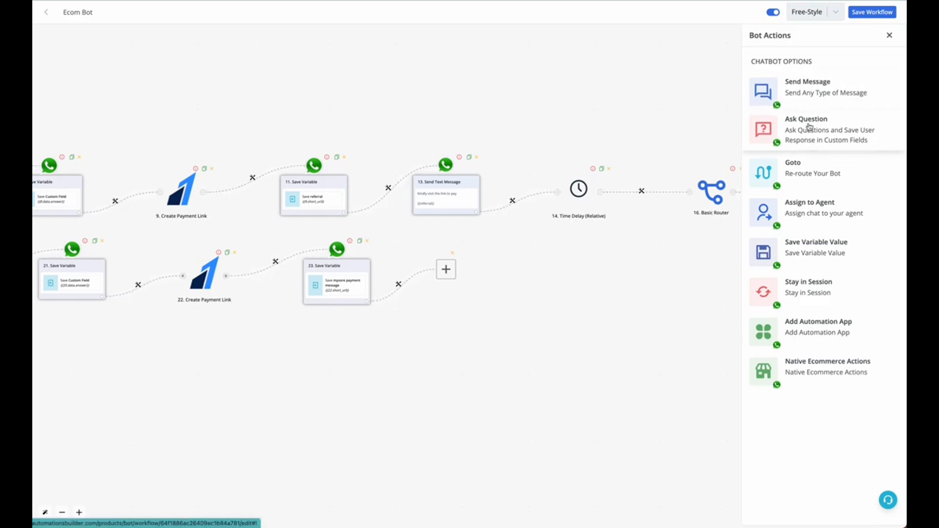
pyautogui.click(802, 93)
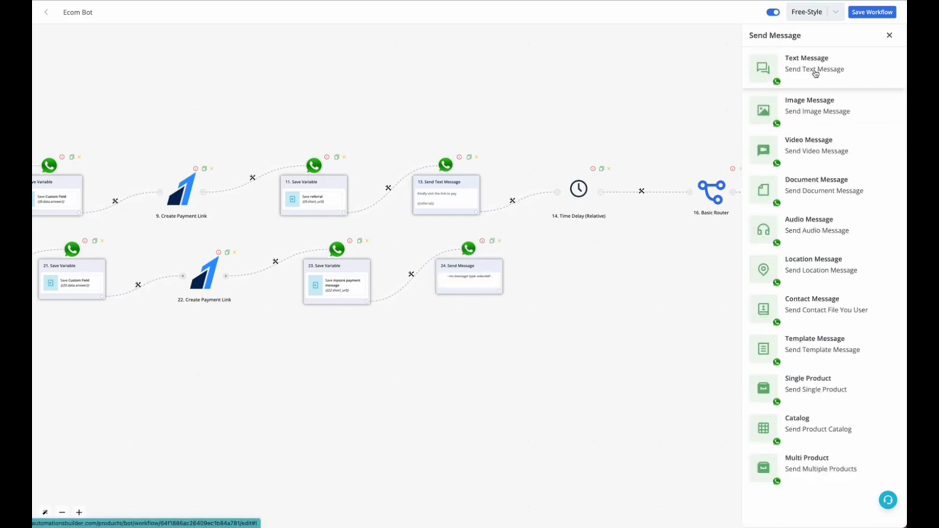
pyautogui.click(500, 240)
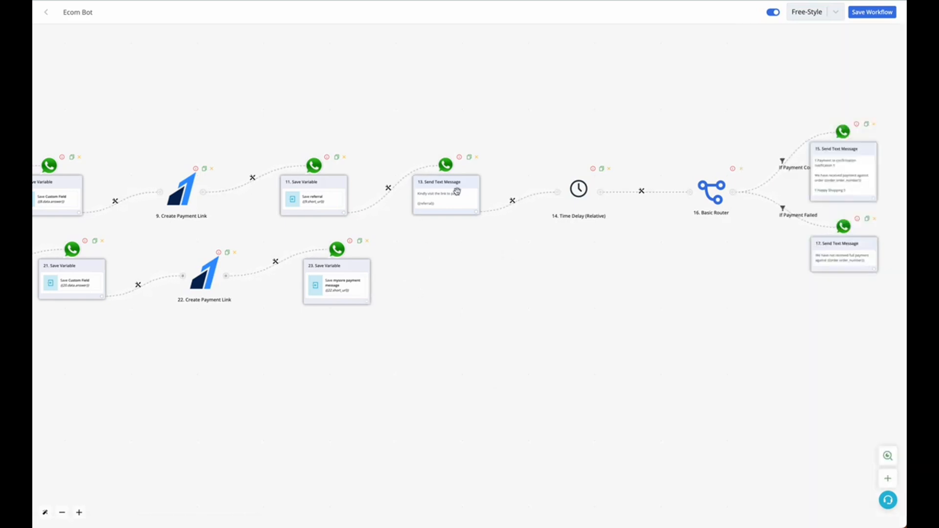
# Step: Add a Send Question action after the second branch's Save Variable and choose CTA URL Button Message as its type
pyautogui.click(368, 302)
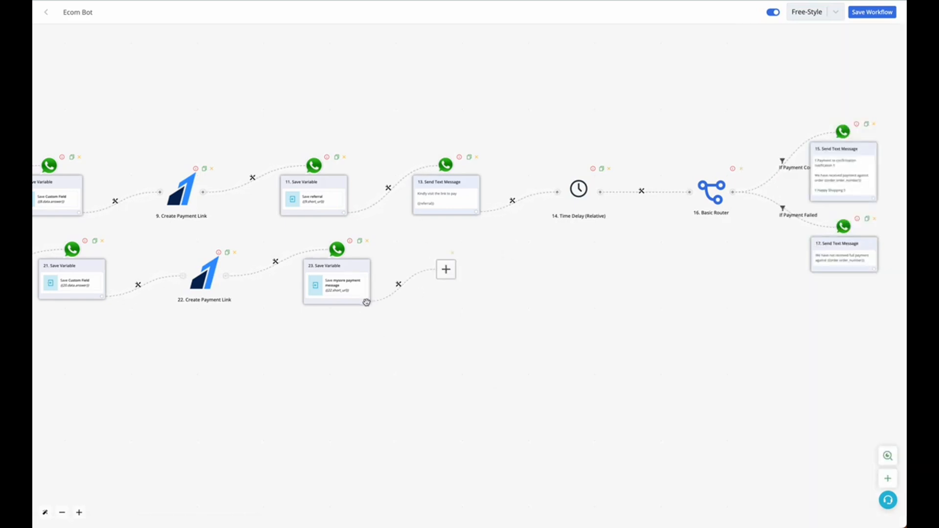
pyautogui.click(438, 276)
pyautogui.click(831, 132)
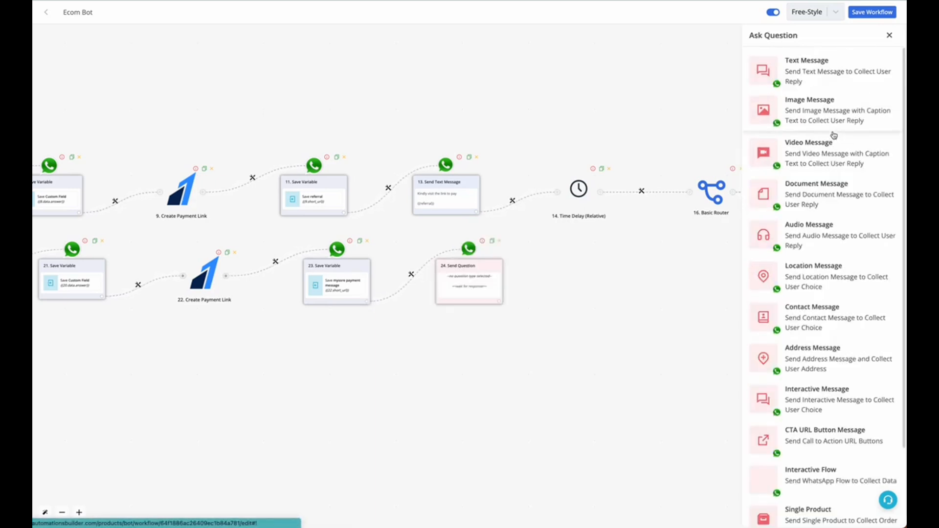
pyautogui.scroll(-2, 866, 342)
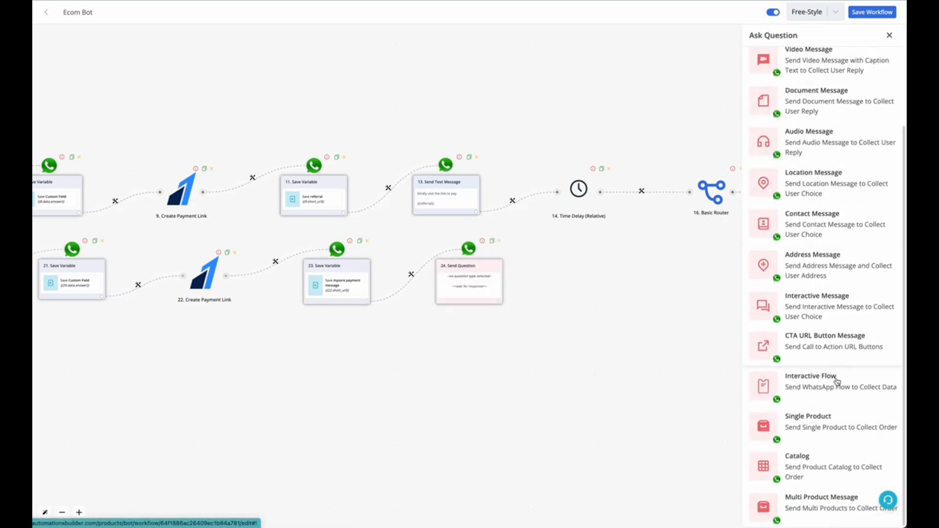
pyautogui.click(802, 356)
# Step: Set the message body to "Kindly pay by clicking below button" and the button label to "Pay Now"
pyautogui.click(791, 140)
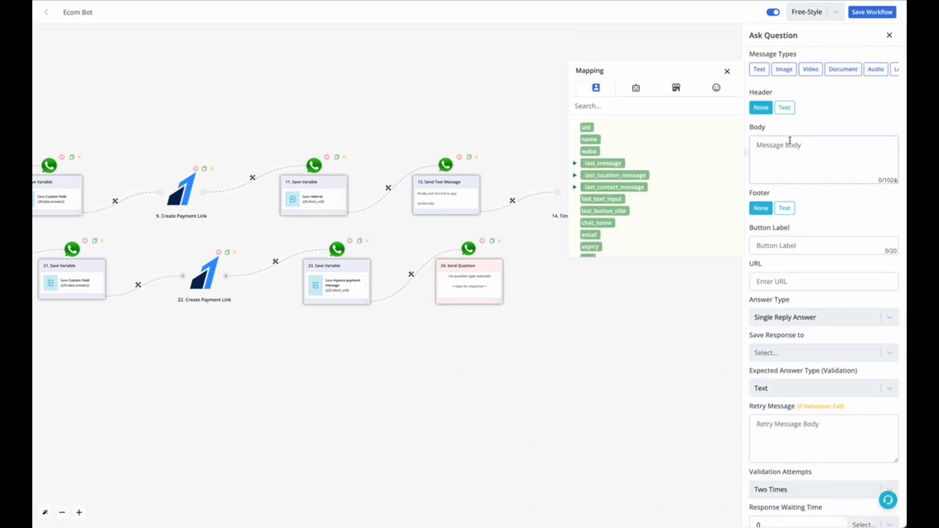
pyautogui.write('Kindly pay by clicking below button')
pyautogui.click(790, 244)
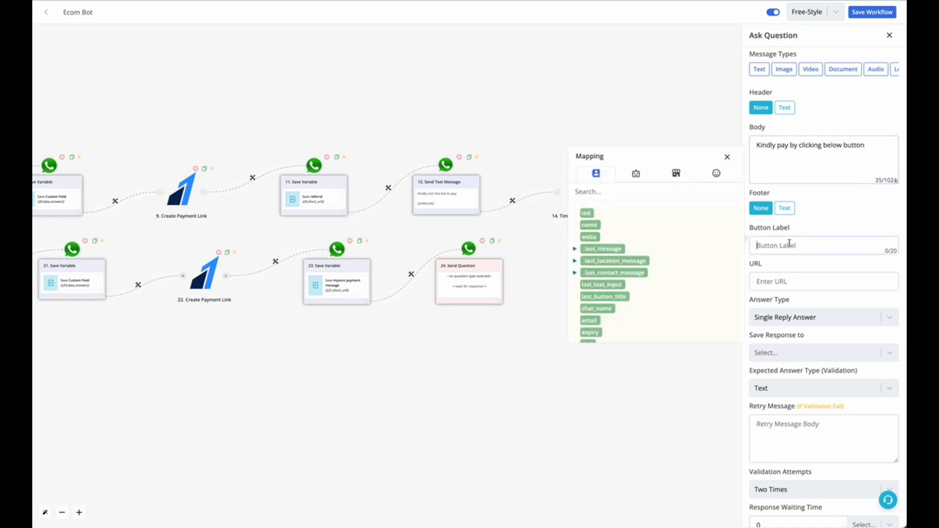
pyautogui.write('Pay Now')
# Step: Try to map the saved payment message bot field directly into the button's URL
pyautogui.click(785, 283)
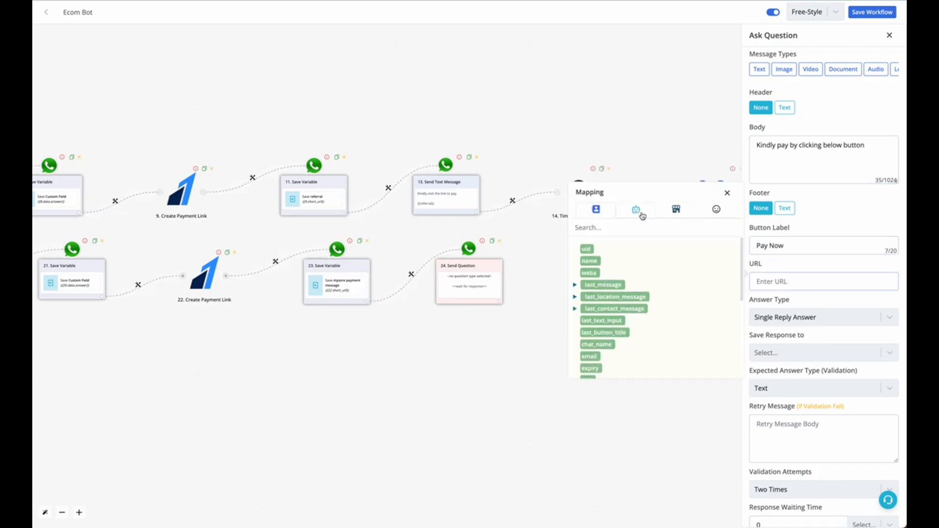
pyautogui.scroll(-5, 619, 301)
pyautogui.scroll(5, 612, 266)
pyautogui.click(630, 209)
pyautogui.scroll(-4, 626, 332)
pyautogui.scroll(4, 626, 323)
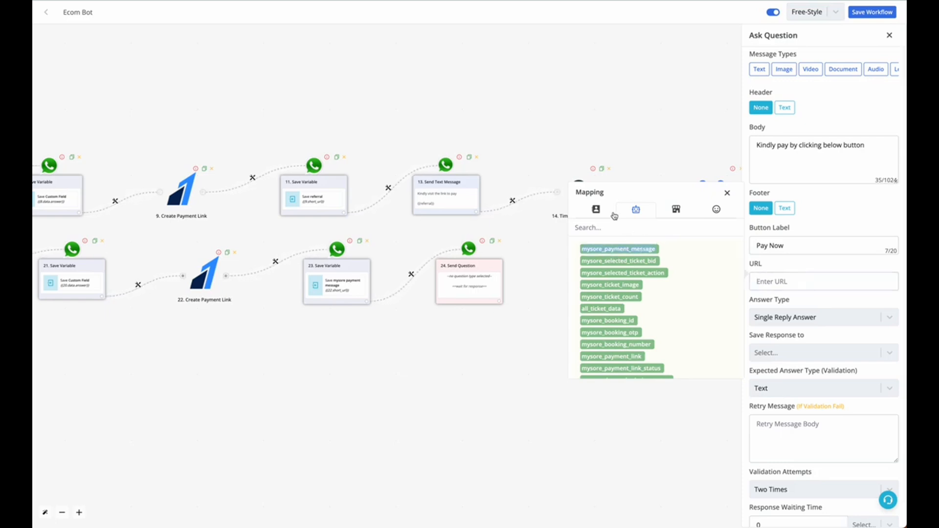
pyautogui.click(596, 209)
pyautogui.click(749, 282)
pyautogui.click(763, 282)
pyautogui.click(636, 209)
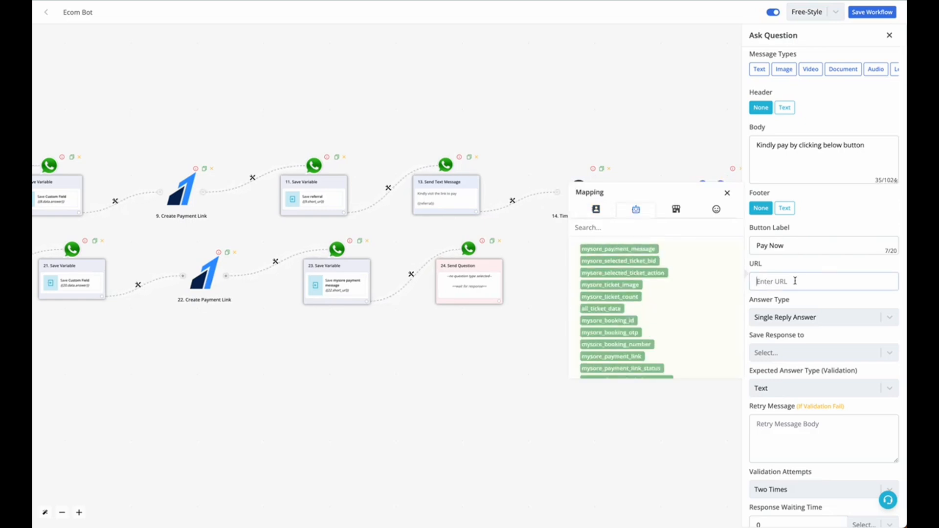
pyautogui.write('{')
# Step: Add the mysore_payment_message bot field below the body text and copy {{BTF.mysore_payment_message}} into the button's URL
pyautogui.click(891, 162)
pyautogui.press('Return')
pyautogui.press('Return')
pyautogui.click(637, 98)
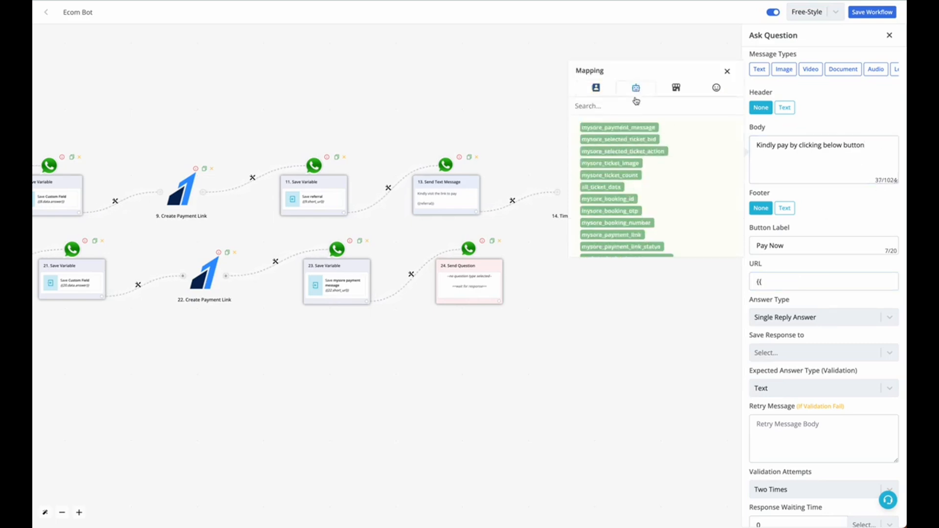
pyautogui.click(618, 128)
pyautogui.tripleClick(785, 165)
pyautogui.hotkey('ctrl', 'c')
pyautogui.click(795, 283)
pyautogui.hotkey('ctrl', 'a')
pyautogui.hotkey('ctrl', 'v')
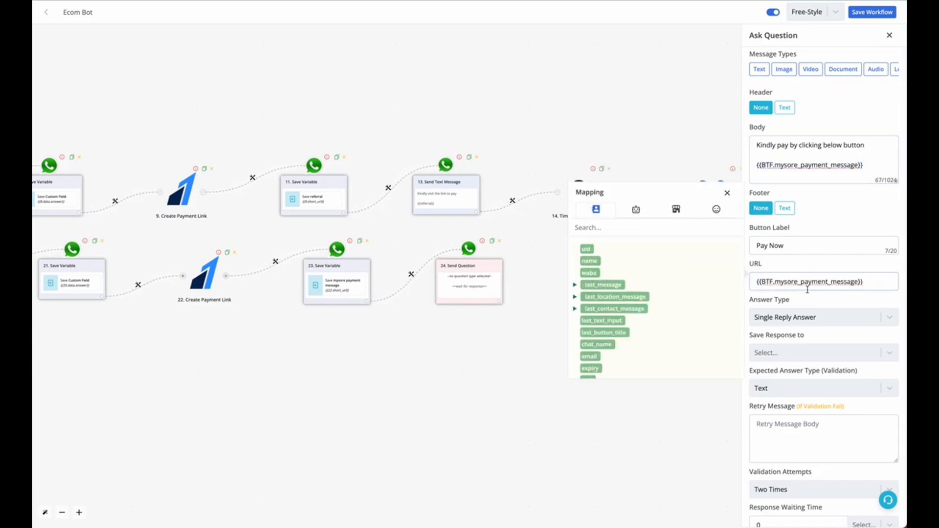
# Step: Set the question's response waiting time to 5 minutes and save the question
pyautogui.click(831, 300)
pyautogui.scroll(-1, 832, 300)
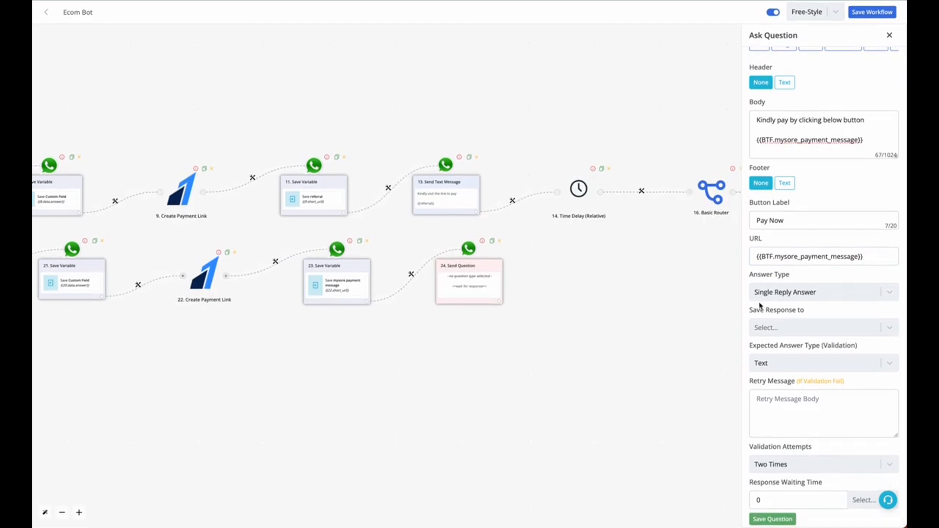
pyautogui.click(789, 334)
pyautogui.click(788, 336)
pyautogui.click(802, 462)
pyautogui.click(800, 467)
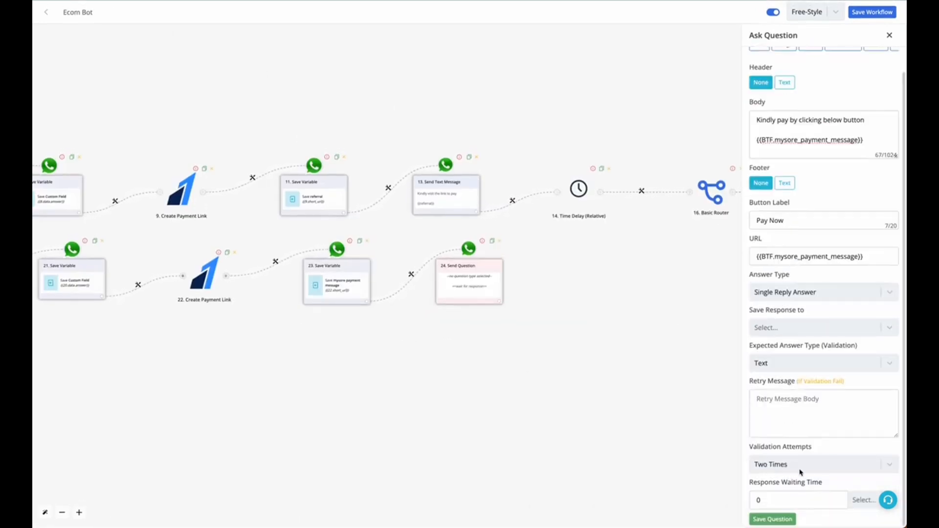
pyautogui.doubleClick(795, 505)
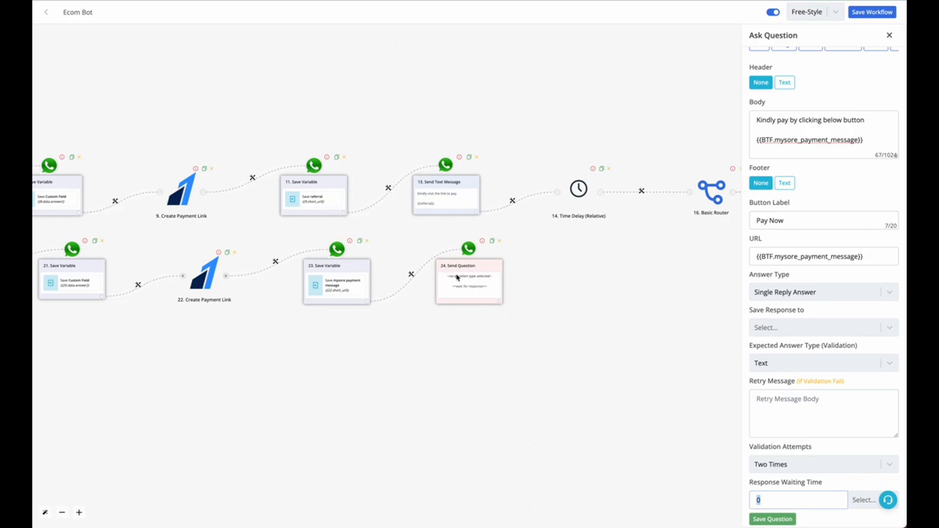
pyautogui.write('5')
pyautogui.click(864, 500)
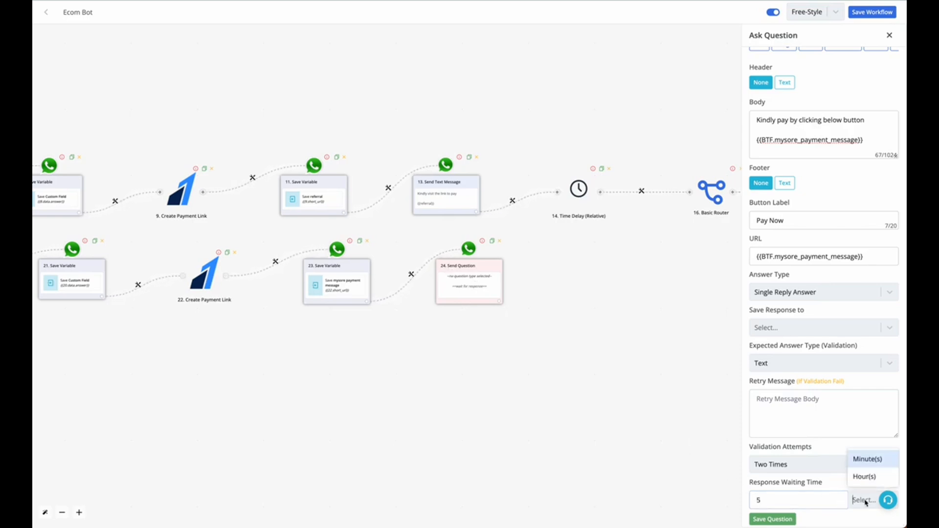
pyautogui.click(863, 462)
pyautogui.click(799, 517)
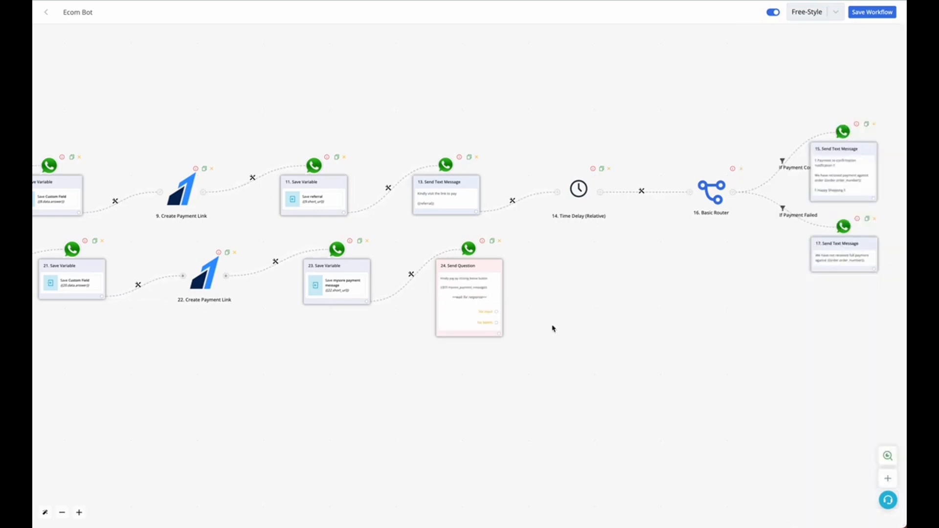
# Step: Examine the short_url value in the Create Payment Link response that the Save Variable action maps
pyautogui.scroll(3, 507, 346)
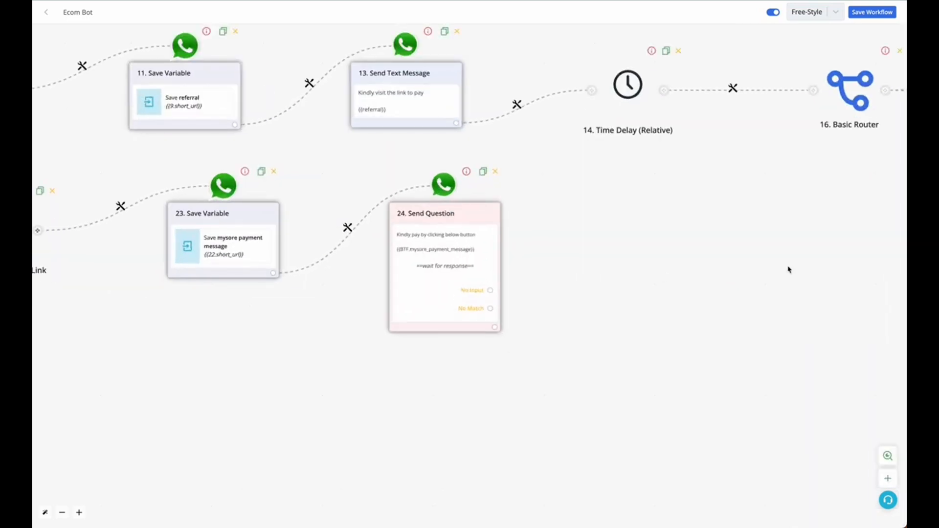
pyautogui.moveTo(695, 232); pyautogui.dragTo(799, 195)
pyautogui.click(318, 214)
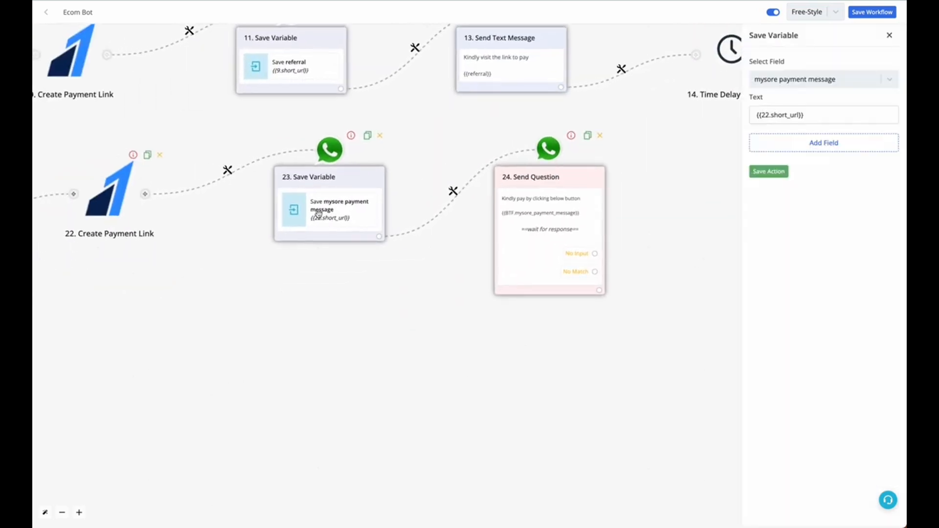
pyautogui.click(781, 115)
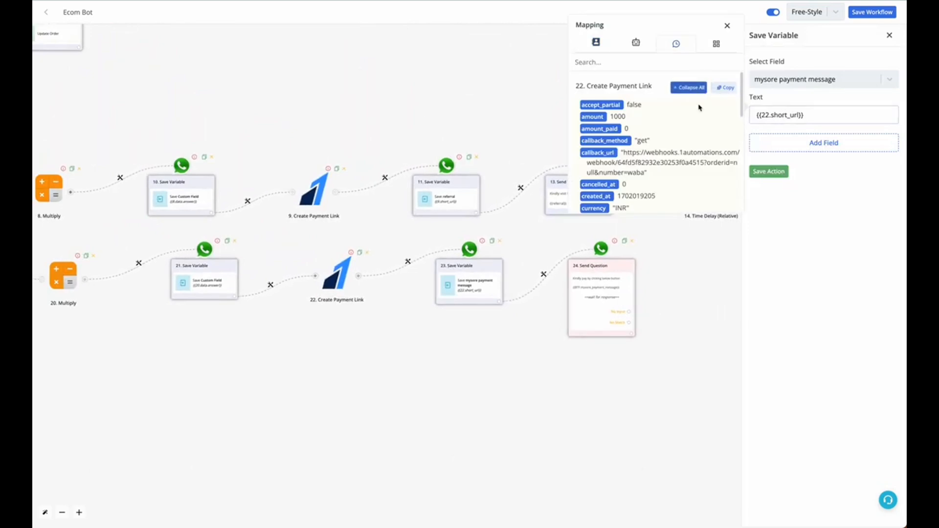
pyautogui.click(691, 88)
pyautogui.scroll(-10, 686, 166)
pyautogui.moveTo(629, 144); pyautogui.dragTo(692, 141)
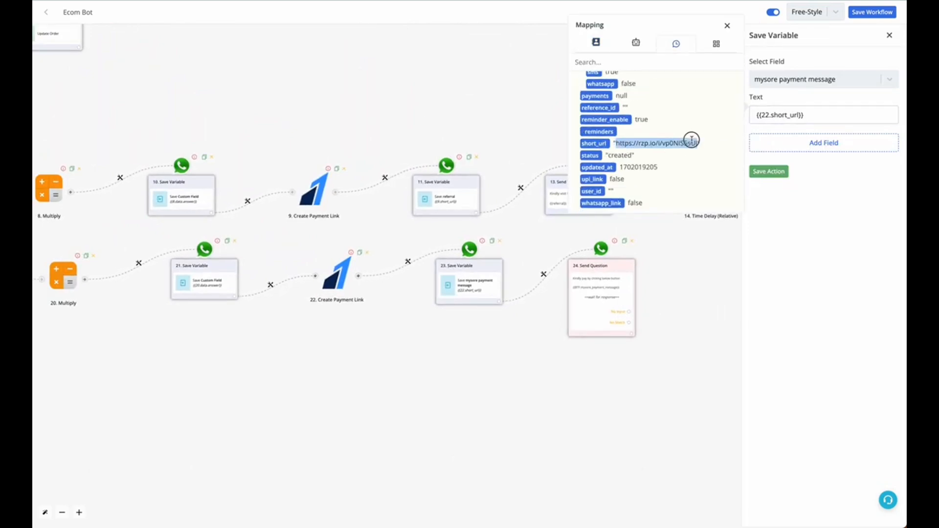
pyautogui.click(728, 26)
# Step: Save the Ecom Bot workflow and go to the phone number field on the Razorpay payment page
pyautogui.click(864, 12)
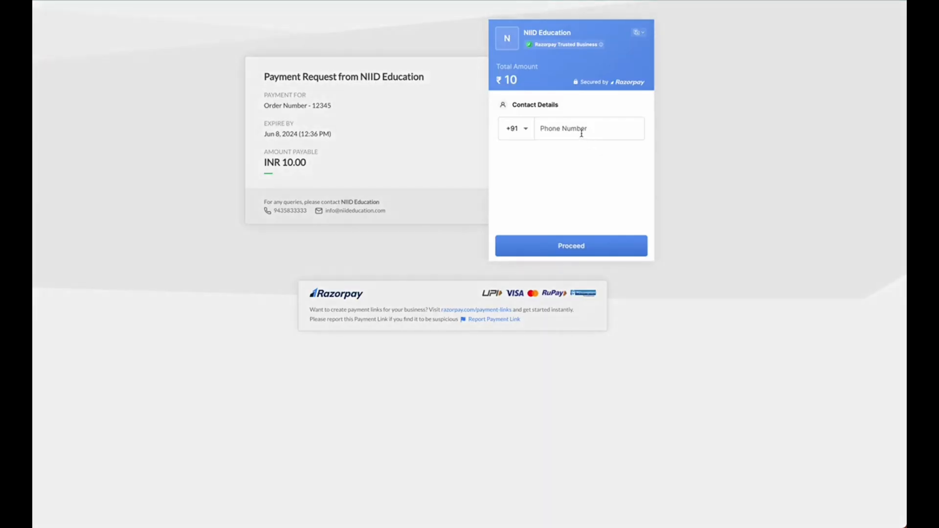
pyautogui.click(582, 134)
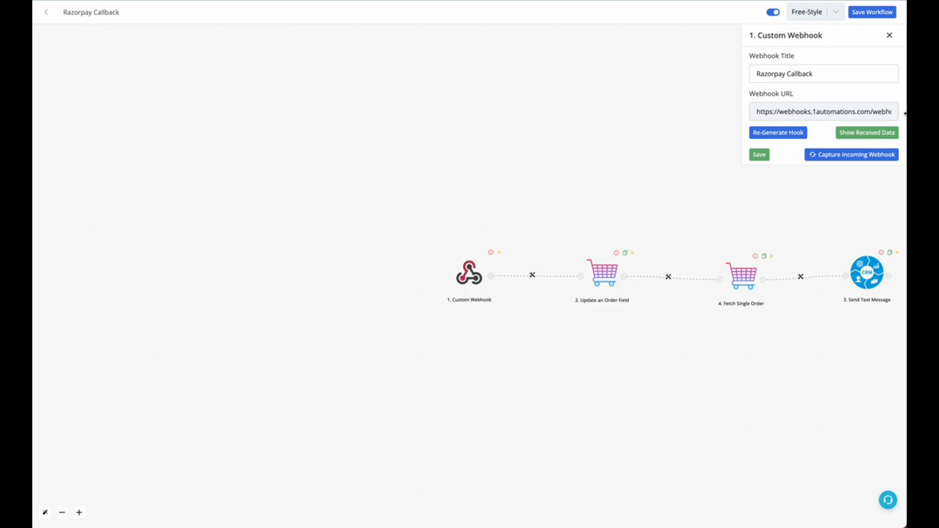
# Step: Examine the data received by the Razorpay Callback webhook, including the payment link status, and save the webhook
pyautogui.click(868, 137)
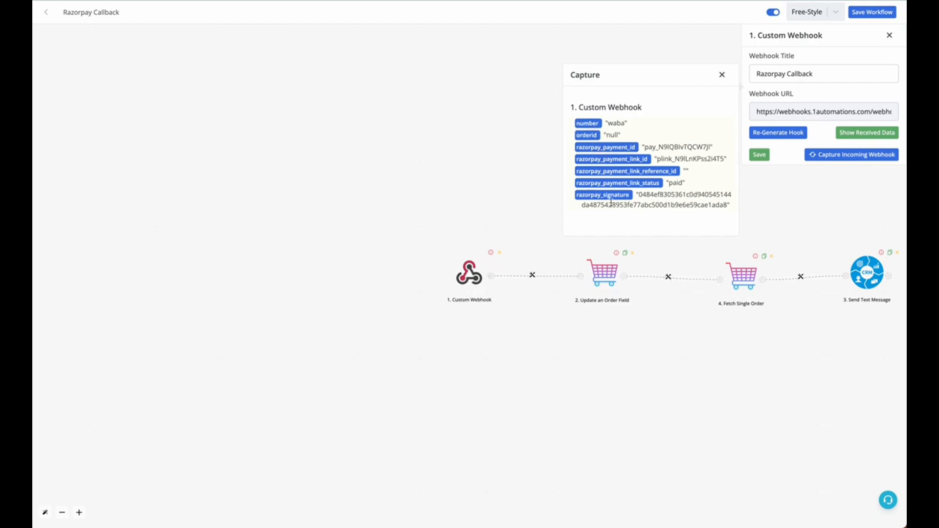
pyautogui.click(722, 76)
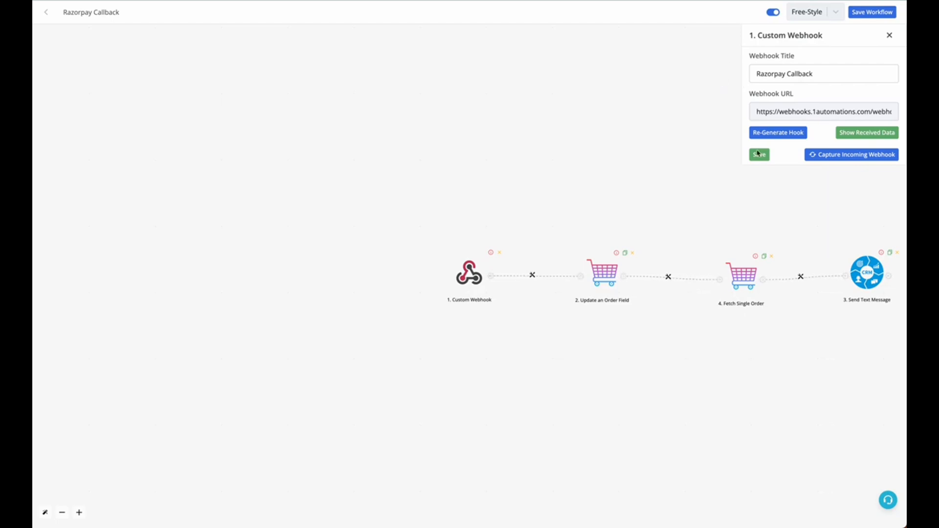
pyautogui.click(758, 156)
# Step: Delete the connection between Custom Webhook and Update an Order Field, and connect the webhook to a new Basic Router
pyautogui.click(540, 279)
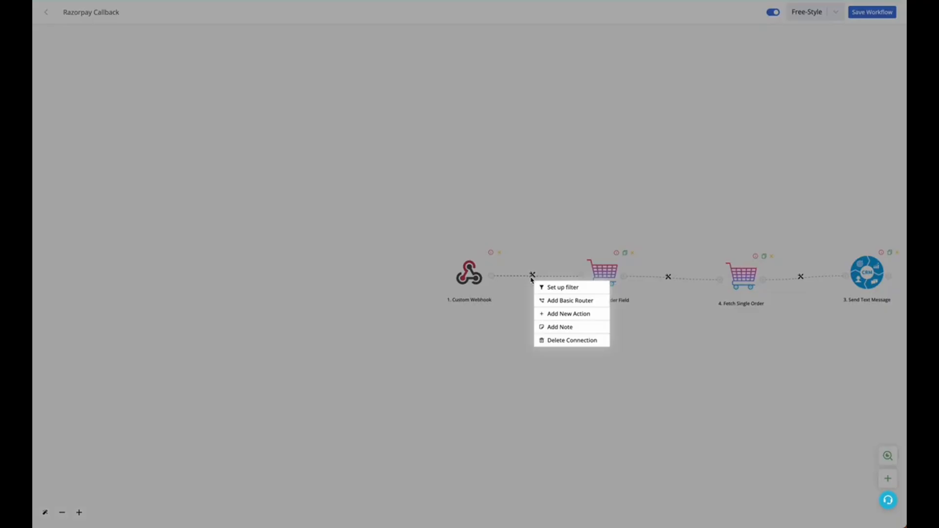
pyautogui.click(555, 340)
pyautogui.click(490, 278)
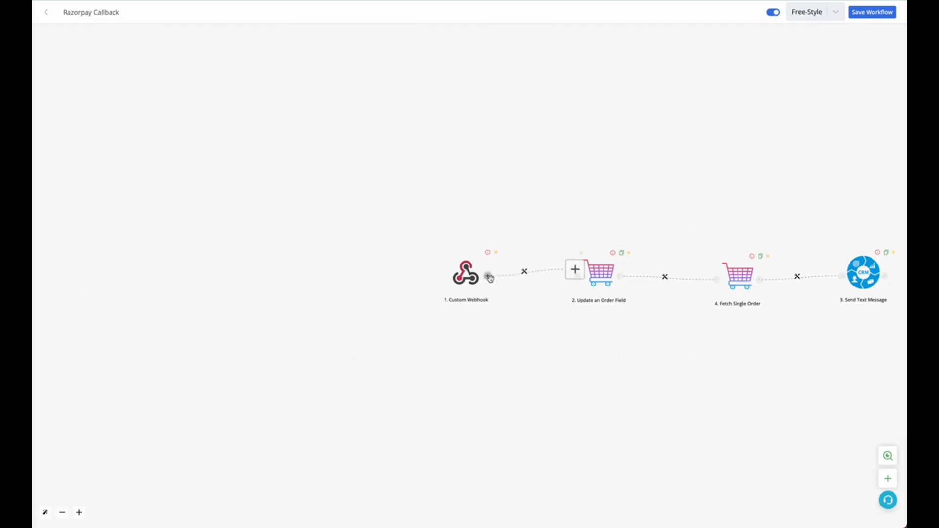
pyautogui.moveTo(449, 280); pyautogui.dragTo(466, 355)
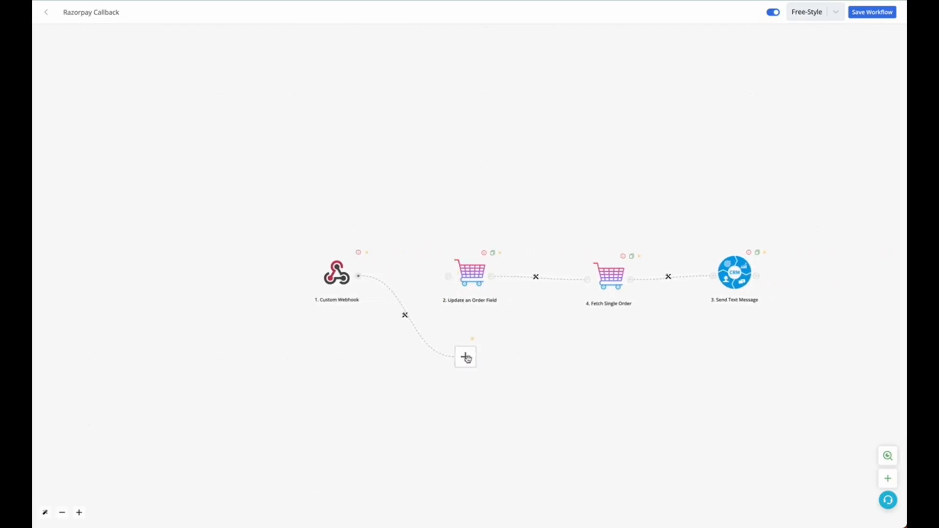
pyautogui.click(405, 315)
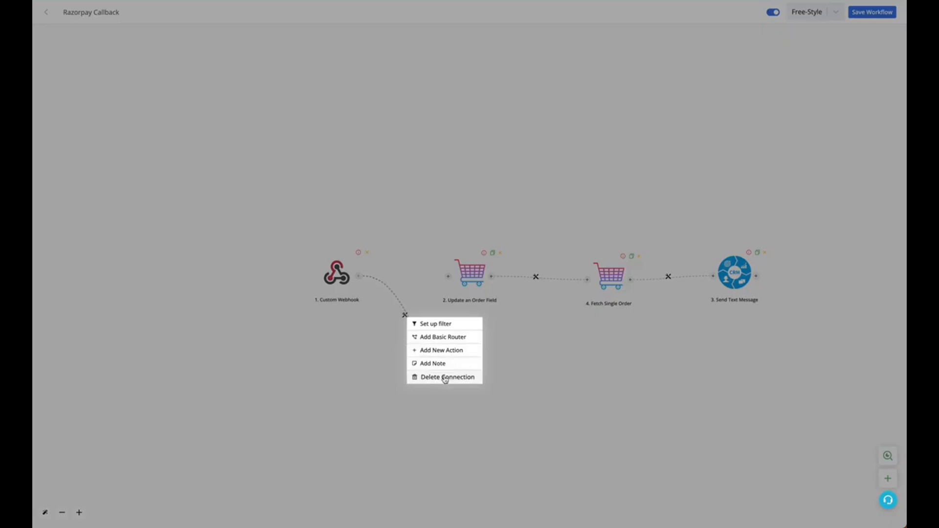
pyautogui.click(444, 337)
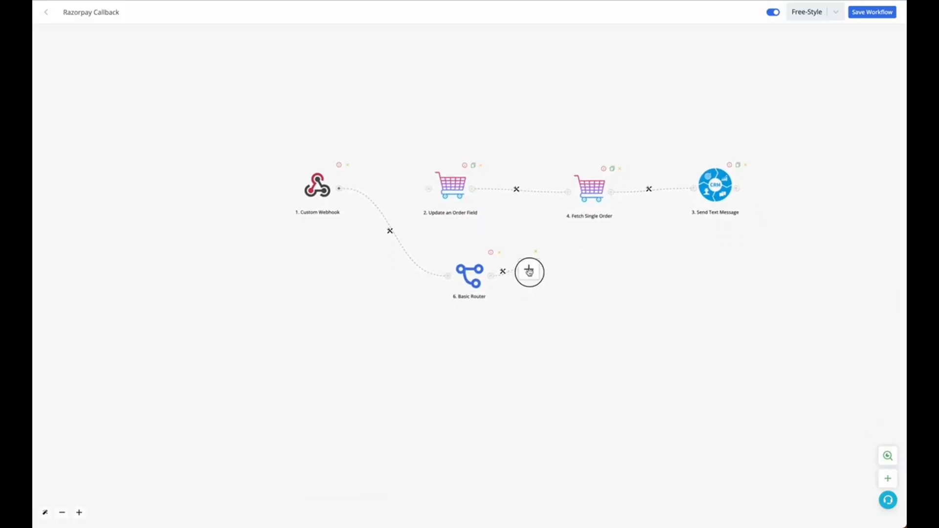
# Step: Set up a filter on the Basic Router's first branch and label it "paid"
pyautogui.click(535, 267)
pyautogui.click(553, 280)
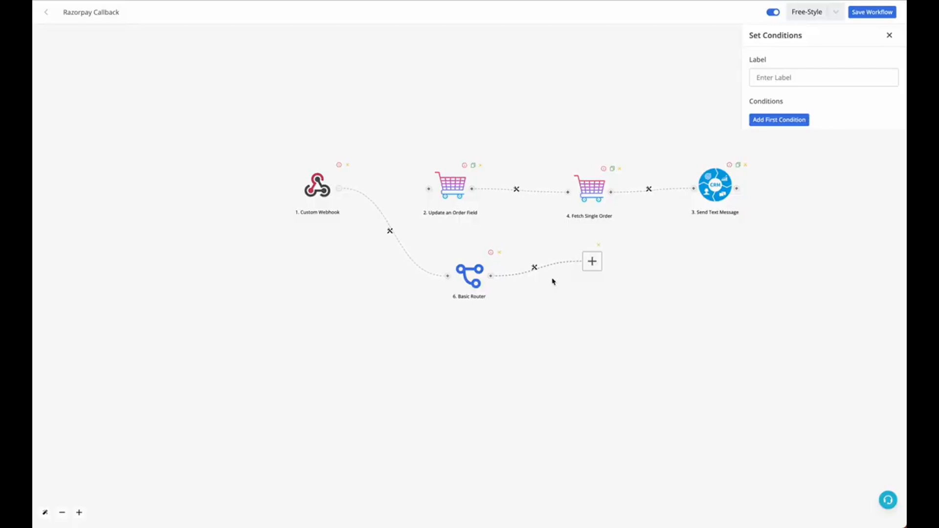
pyautogui.click(852, 74)
pyautogui.write('paid')
# Step: Set the paid filter's condition to razorpay_payment_link_status is "paid" and save the filter
pyautogui.click(790, 121)
pyautogui.click(794, 126)
pyautogui.click(710, 103)
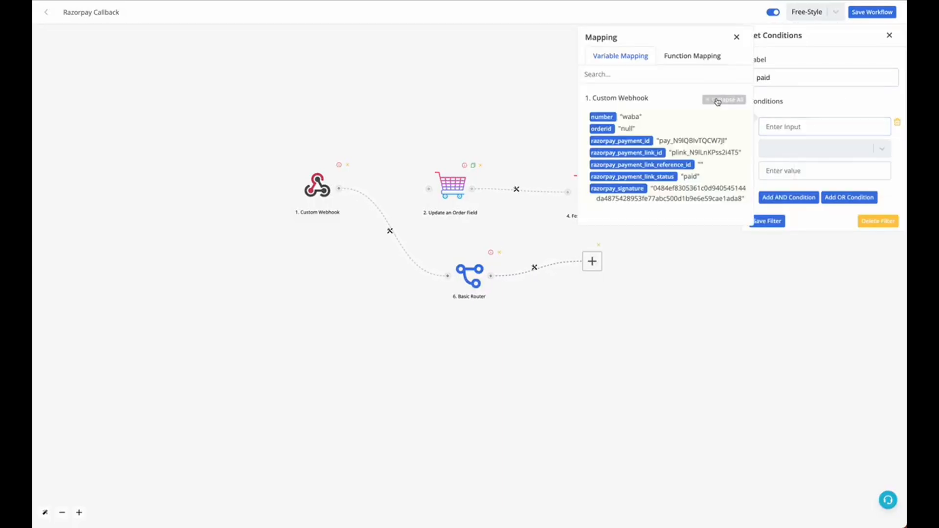
pyautogui.click(604, 177)
pyautogui.click(781, 148)
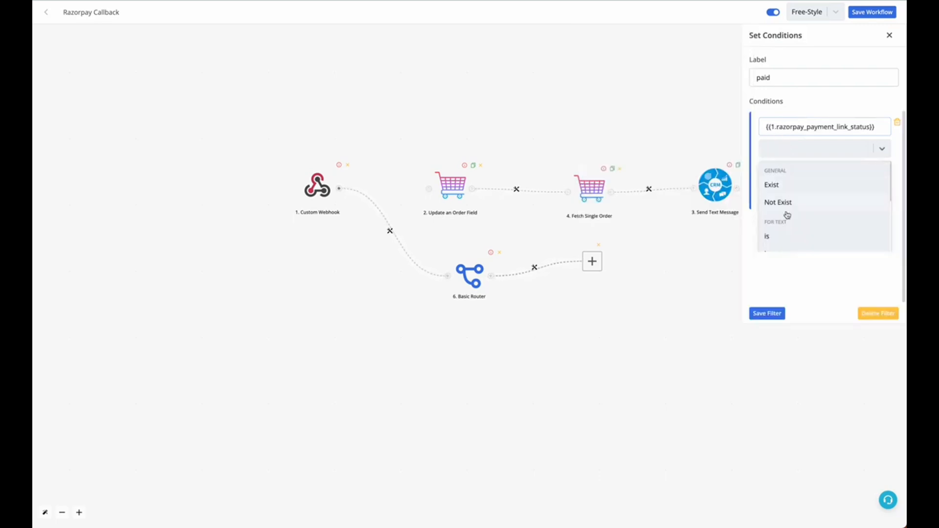
pyautogui.click(788, 236)
pyautogui.click(793, 170)
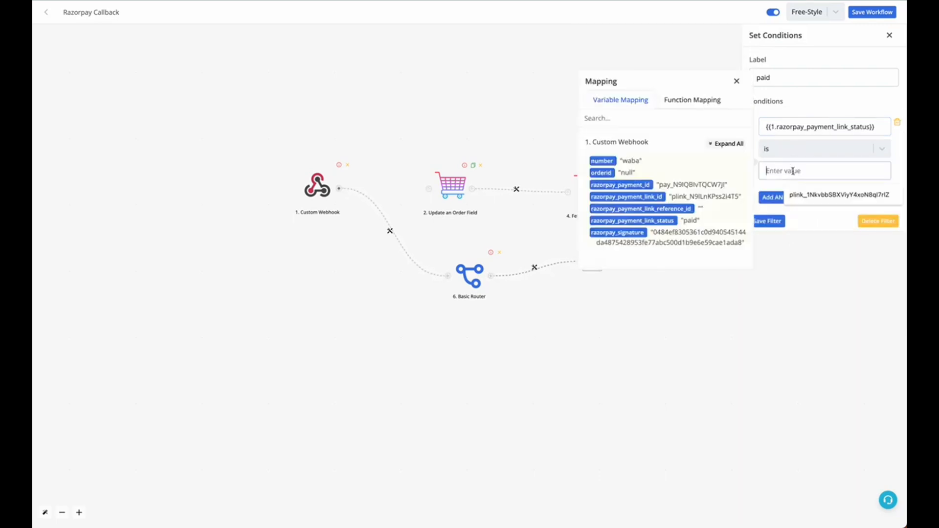
pyautogui.write('paid')
pyautogui.click(776, 224)
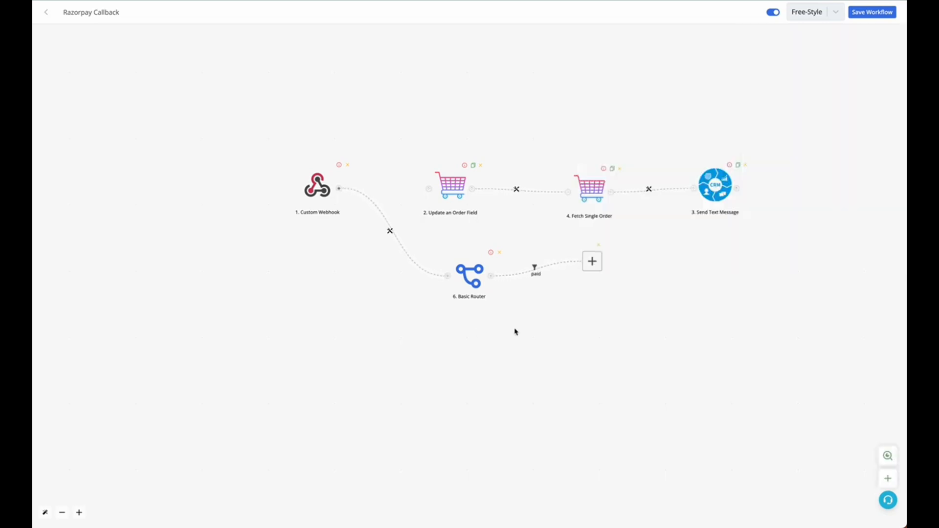
# Step: Add a second branch below the first on the Basic Router and label its filter "failed"
pyautogui.click(490, 279)
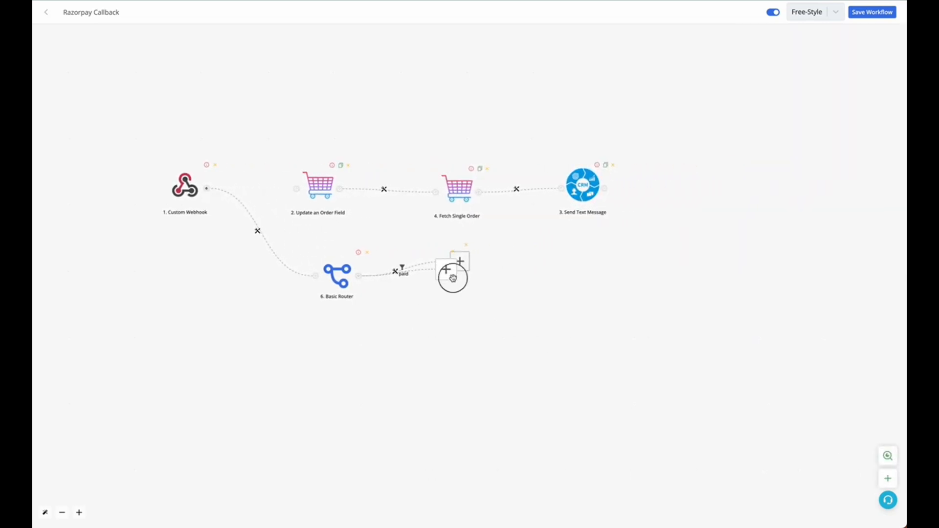
pyautogui.click(406, 305)
pyautogui.click(416, 314)
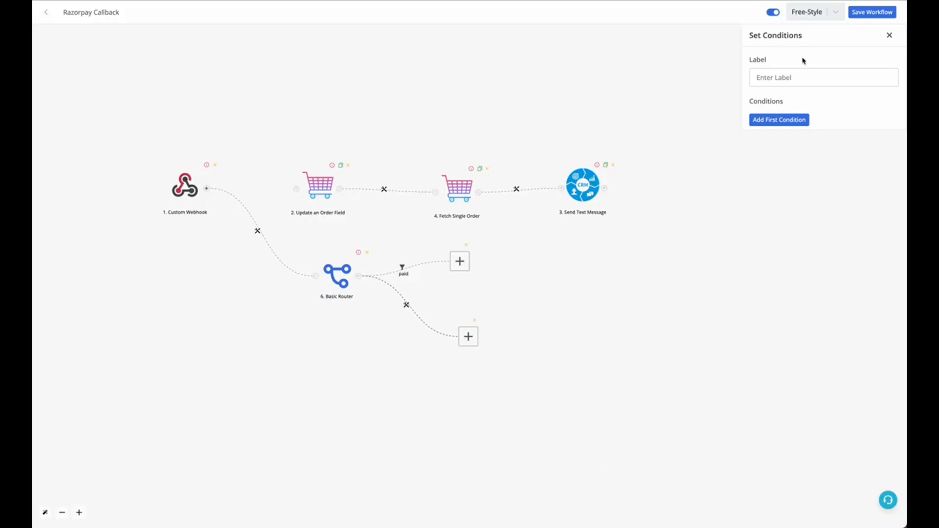
pyautogui.write('failed')
# Step: Set the failed filter to match any razorpay_payment_link_status other than "paid", and save the filter and the workflow
pyautogui.click(781, 122)
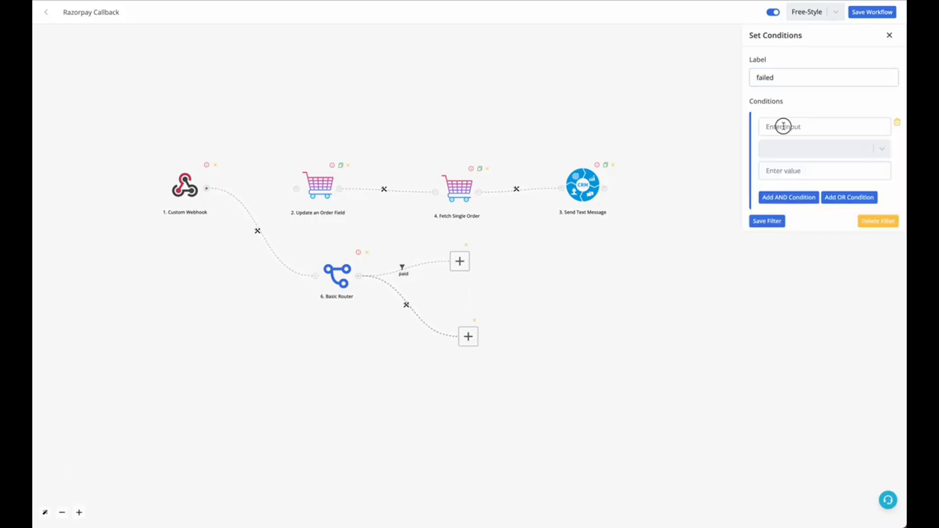
pyautogui.click(783, 127)
pyautogui.click(631, 177)
pyautogui.click(771, 150)
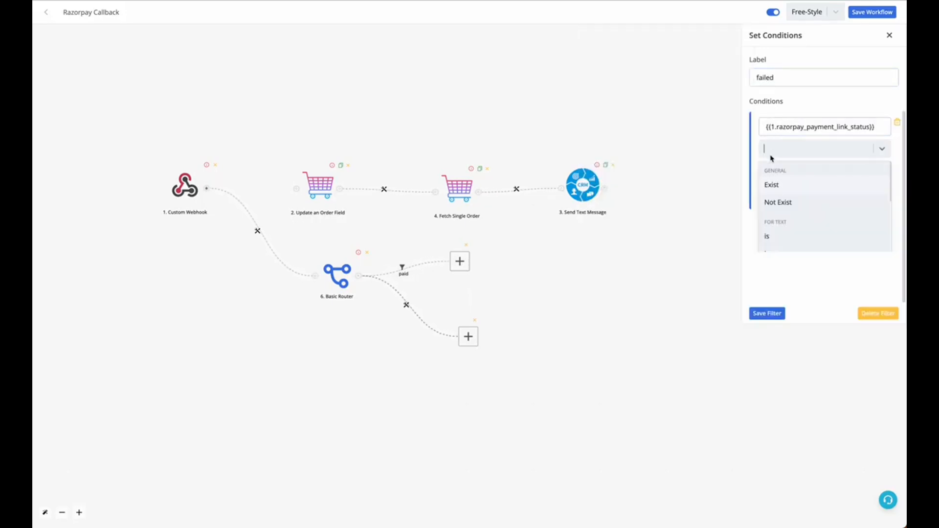
pyautogui.click(781, 250)
pyautogui.click(797, 170)
pyautogui.write('paid')
pyautogui.click(769, 221)
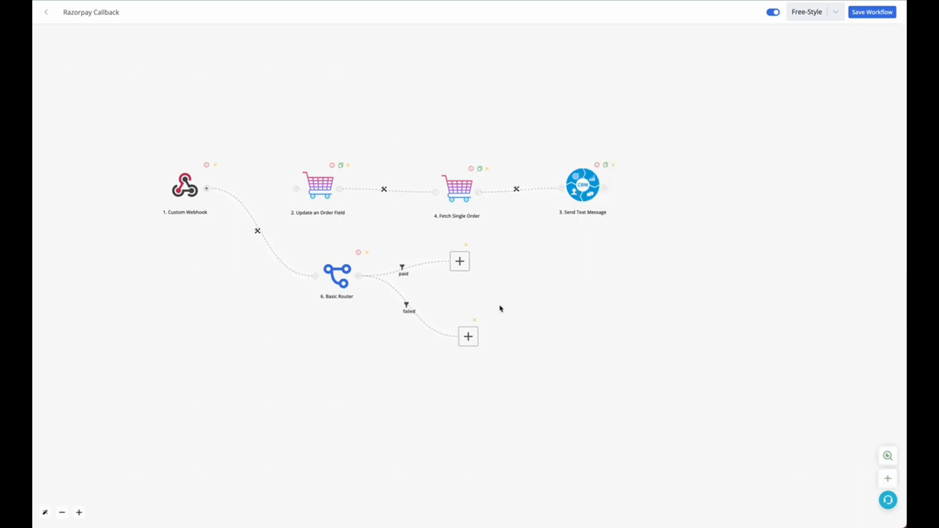
pyautogui.moveTo(519, 248); pyautogui.dragTo(527, 249)
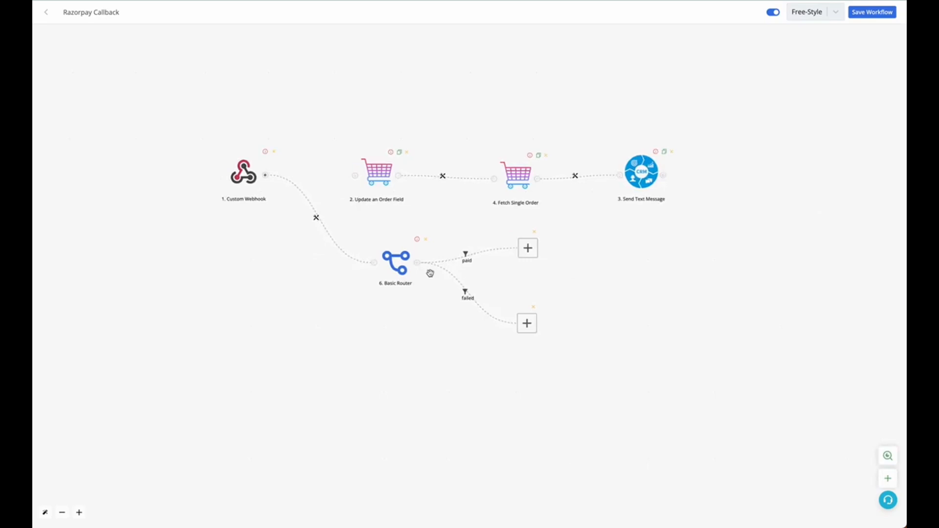
pyautogui.click(854, 11)
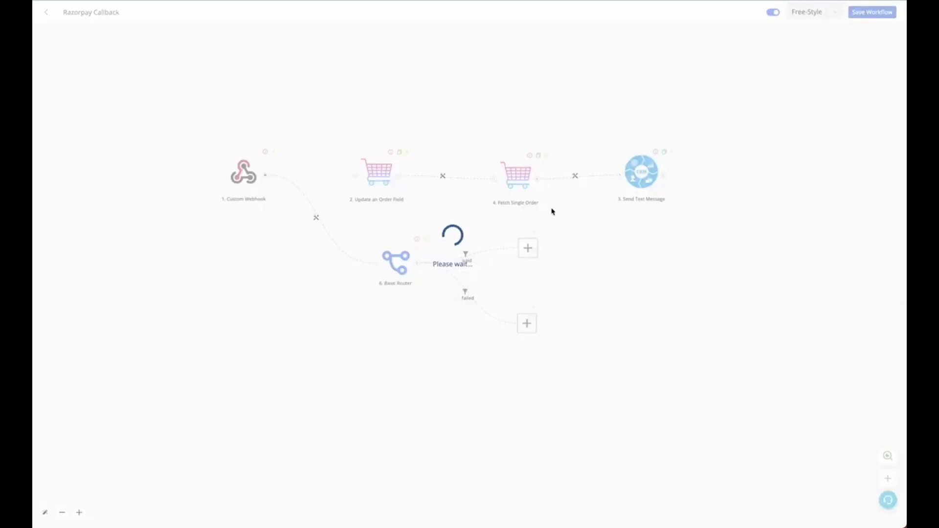
# Step: Add an Ecommerce Update an Order Field module to the router's paid branch
pyautogui.click(528, 250)
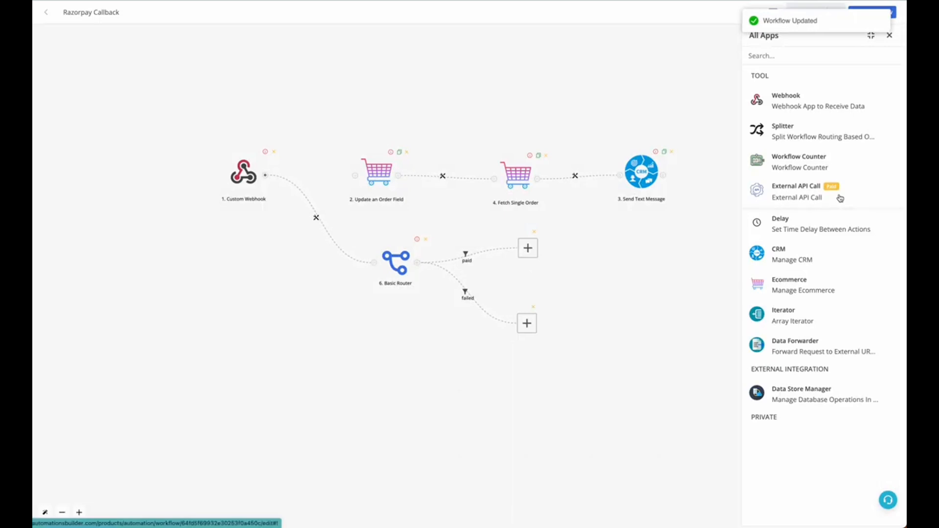
pyautogui.click(807, 286)
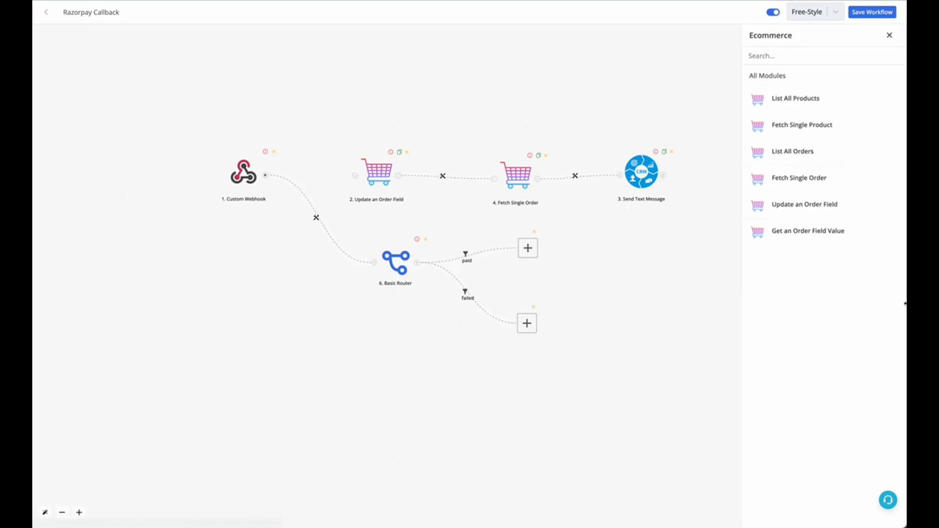
pyautogui.click(785, 203)
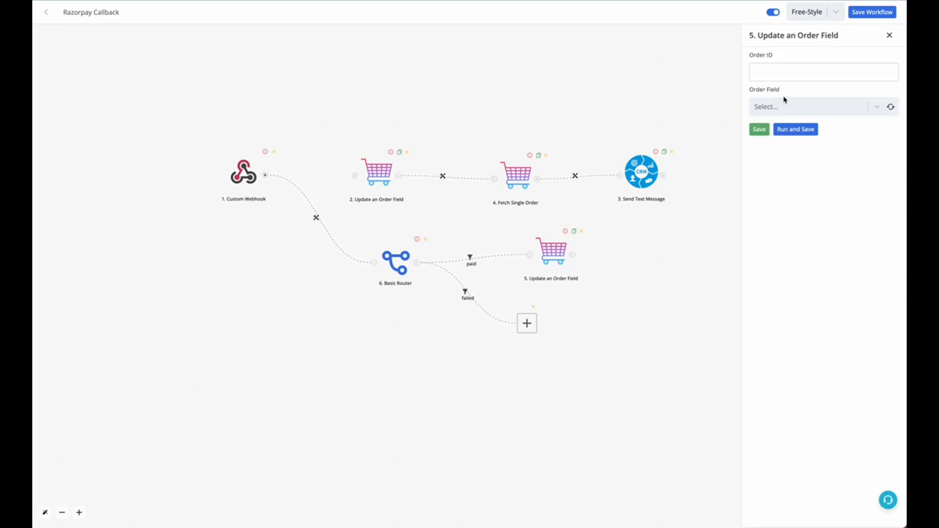
# Step: Choose Payment Status as the new module's order field and map its Order ID to the Custom Webhook's orderid
pyautogui.click(785, 102)
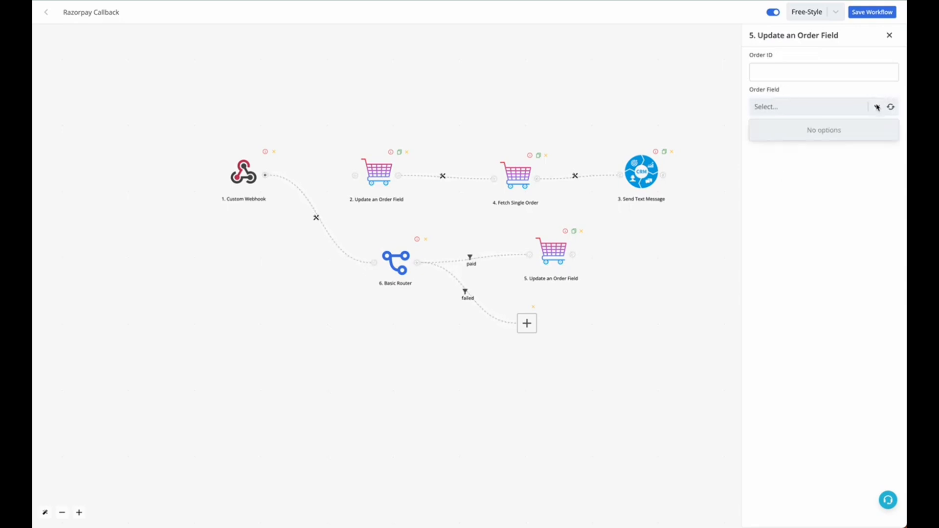
pyautogui.click(891, 107)
pyautogui.click(877, 108)
pyautogui.click(877, 108)
pyautogui.click(840, 74)
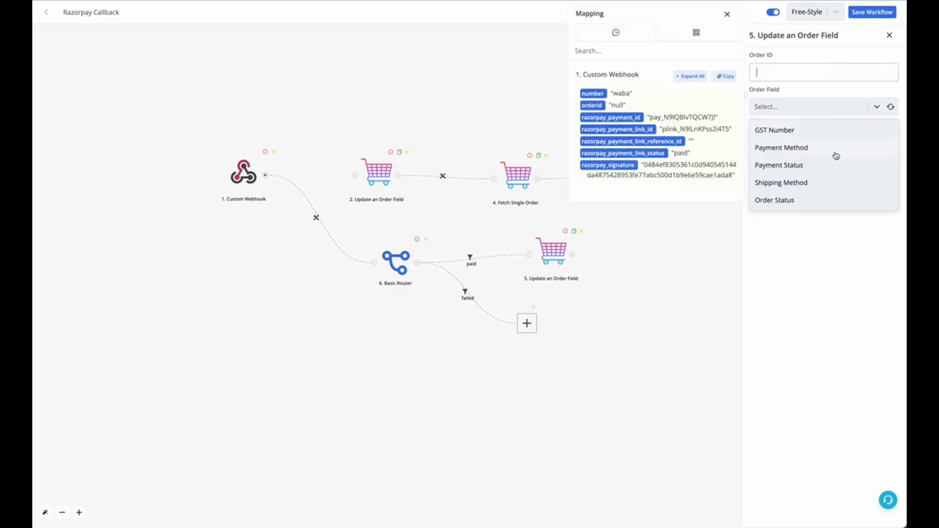
pyautogui.click(805, 168)
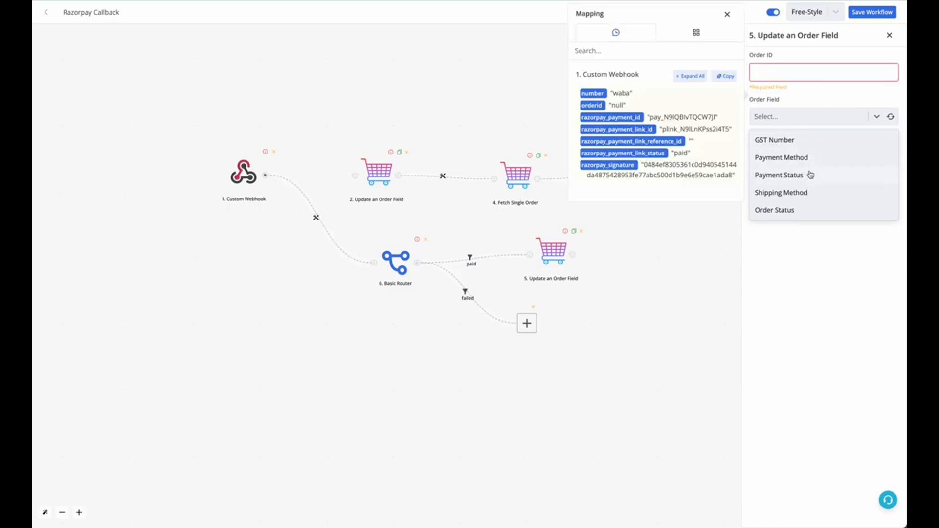
pyautogui.click(806, 87)
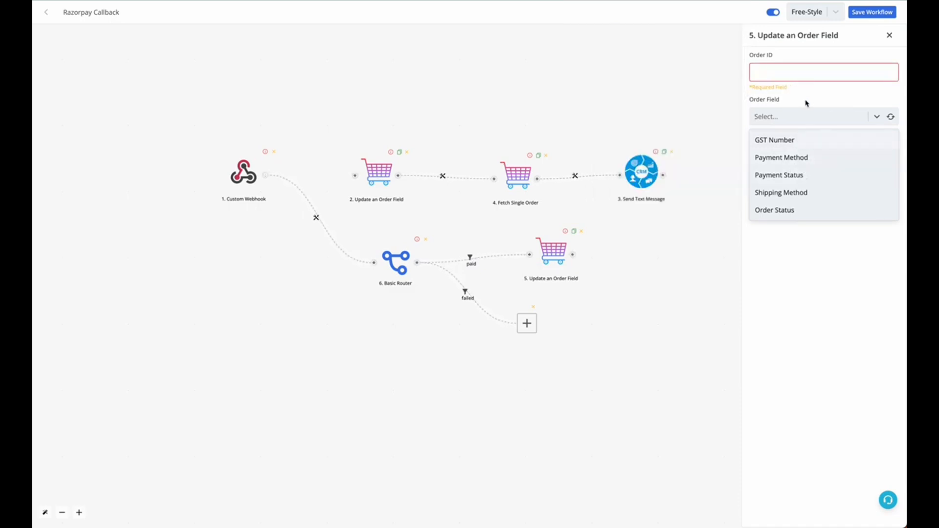
pyautogui.click(807, 175)
pyautogui.click(803, 74)
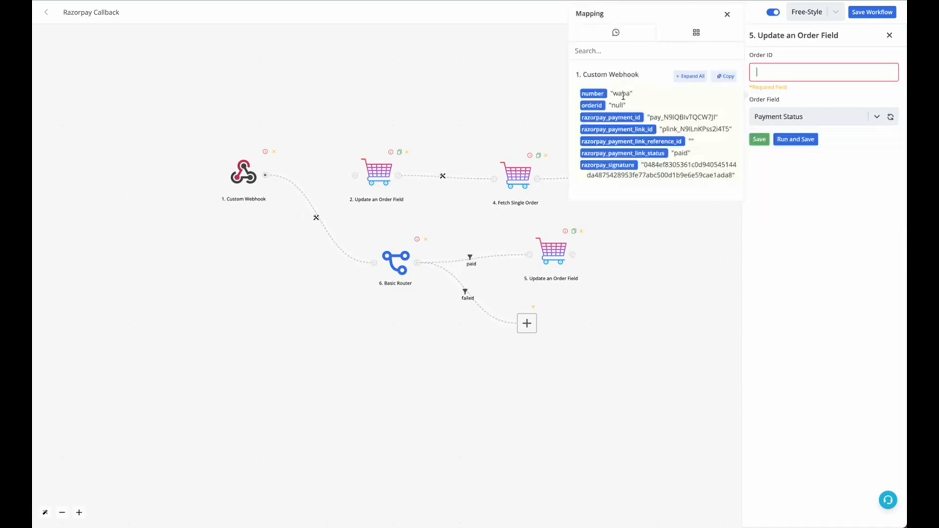
pyautogui.click(591, 106)
pyautogui.doubleClick(615, 105)
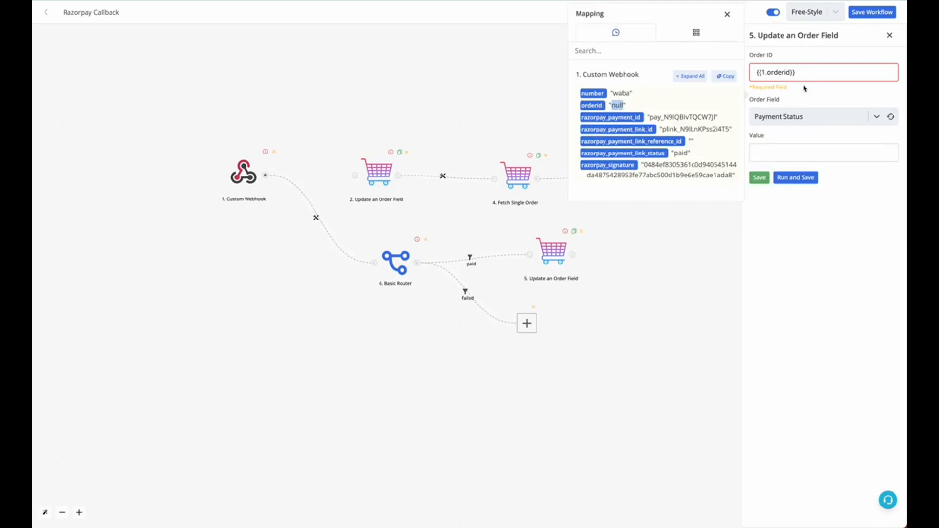
# Step: Set the Payment Status value to "Paid By Razorpay" and save the module
pyautogui.click(838, 157)
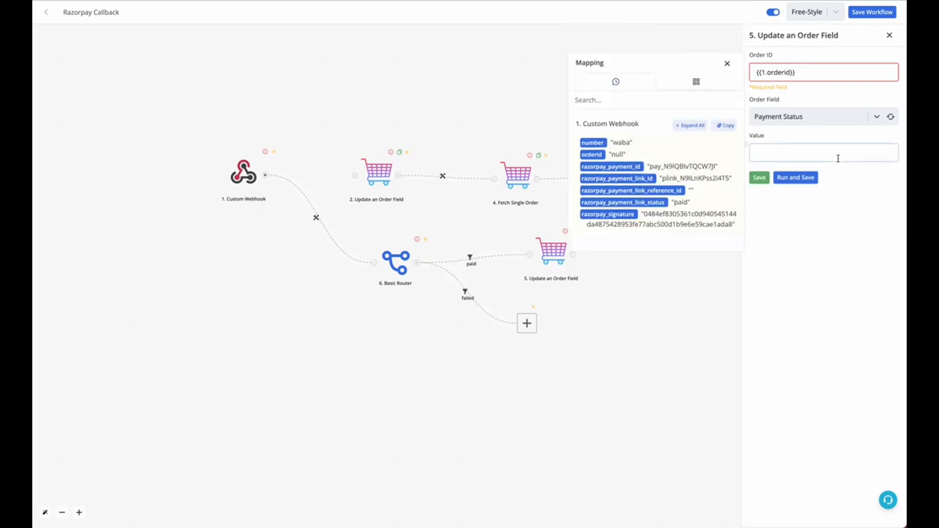
pyautogui.write('Paid By Razorpay')
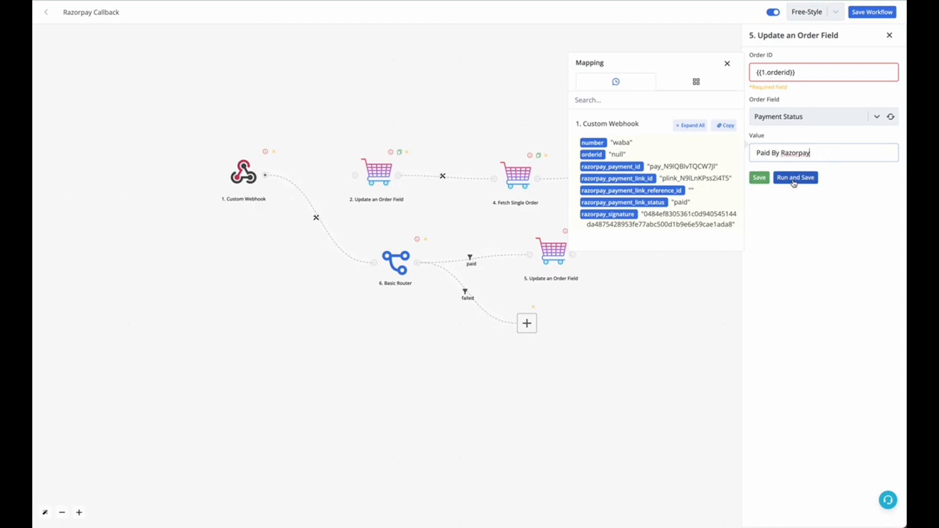
pyautogui.click(760, 177)
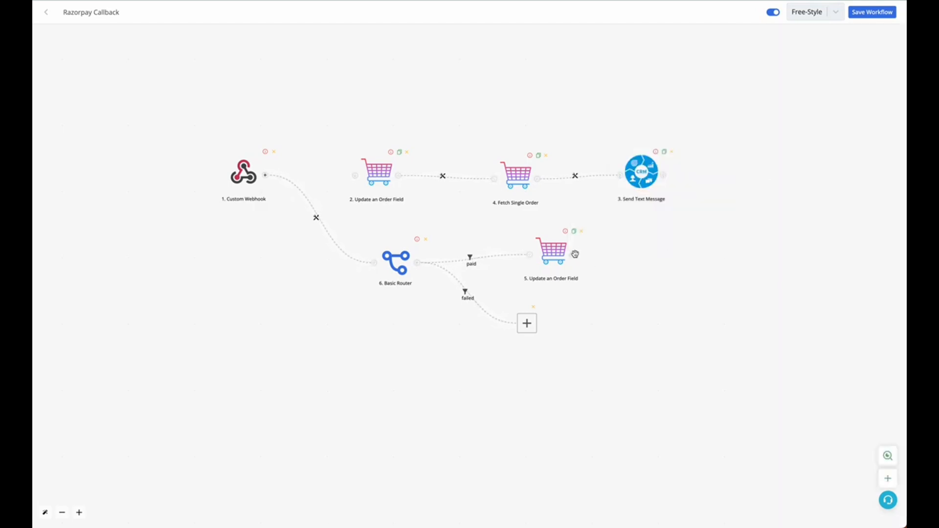
# Step: Add a CRM Send Text Message module after Update an Order Field on the paid branch
pyautogui.click(445, 269)
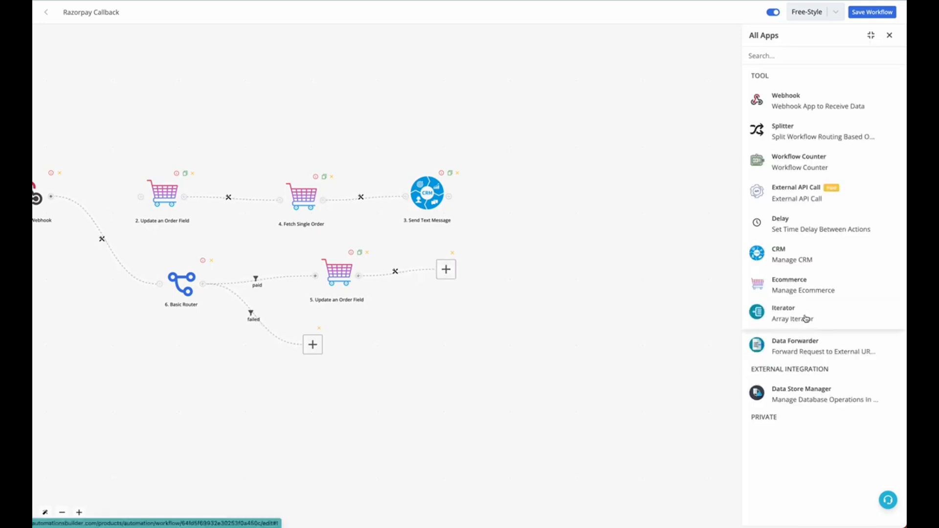
pyautogui.click(794, 274)
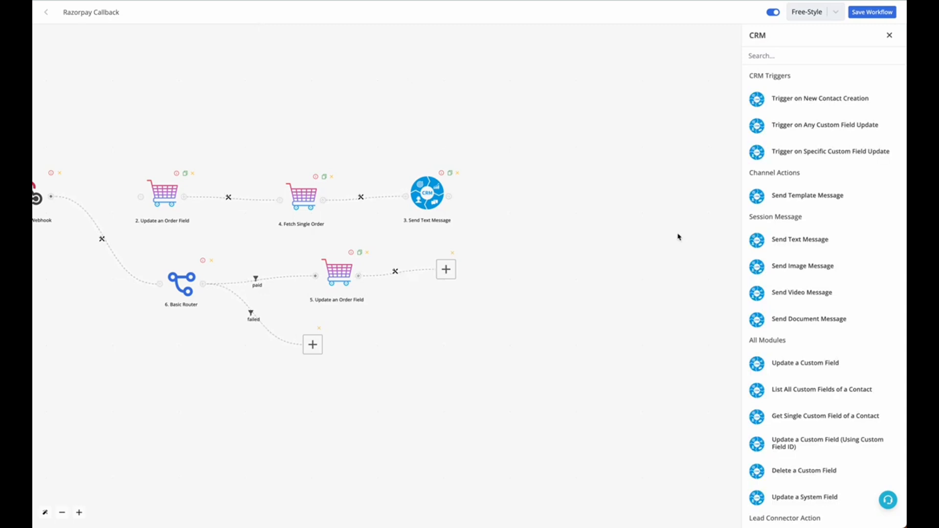
pyautogui.click(799, 238)
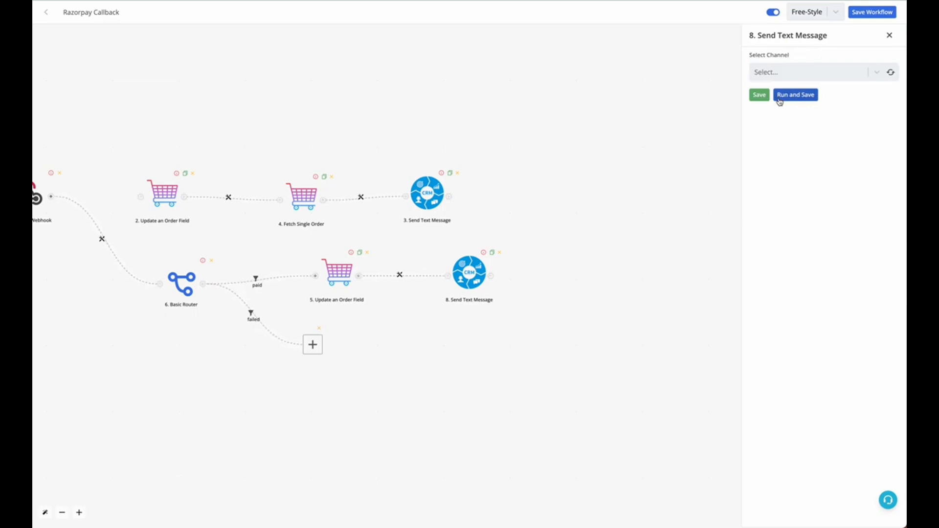
# Step: Set the message's channel to Working Channel and map its WhatsApp Number to the Custom Webhook's number
pyautogui.click(891, 72)
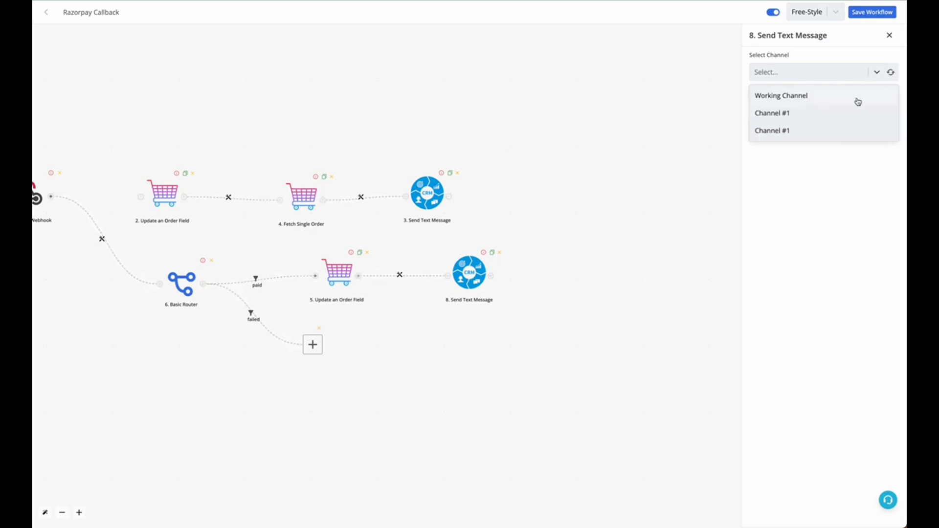
pyautogui.click(857, 97)
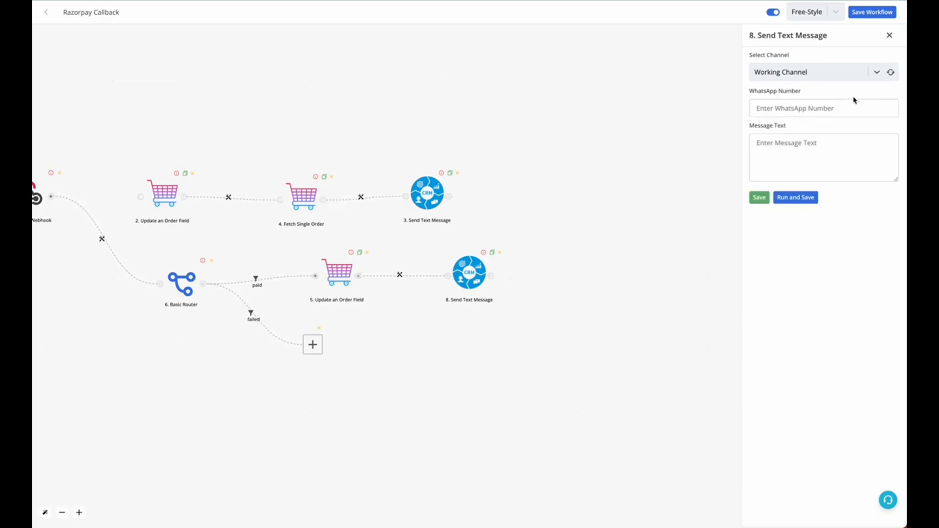
pyautogui.click(853, 105)
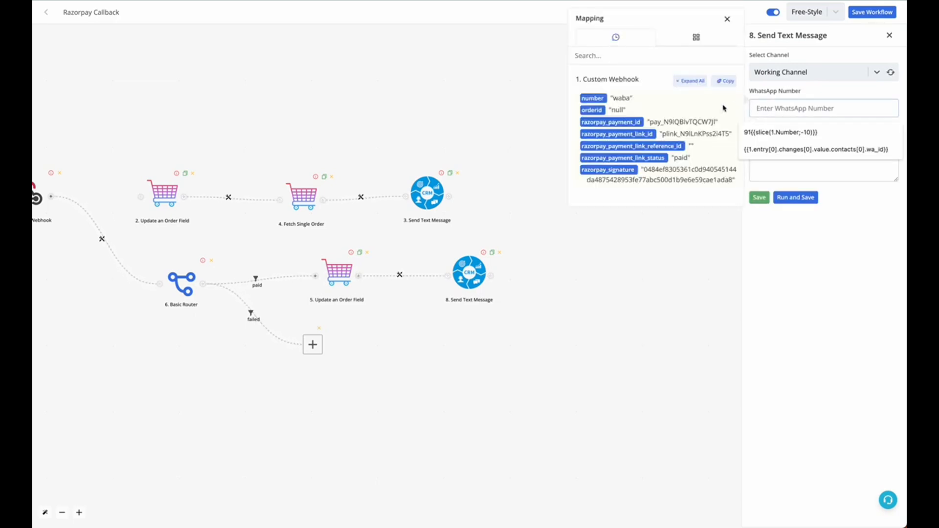
pyautogui.click(594, 99)
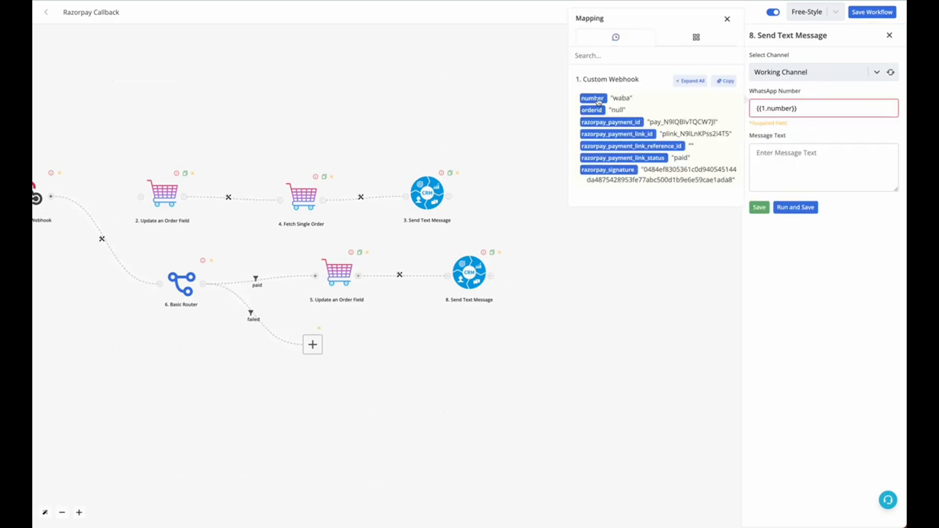
pyautogui.doubleClick(621, 98)
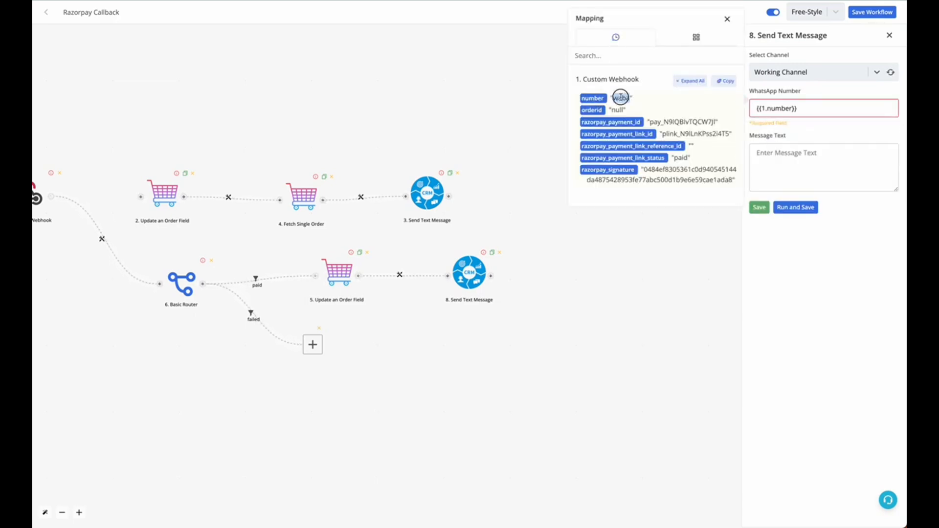
pyautogui.click(829, 114)
pyautogui.hotkey('ctrl', 'a')
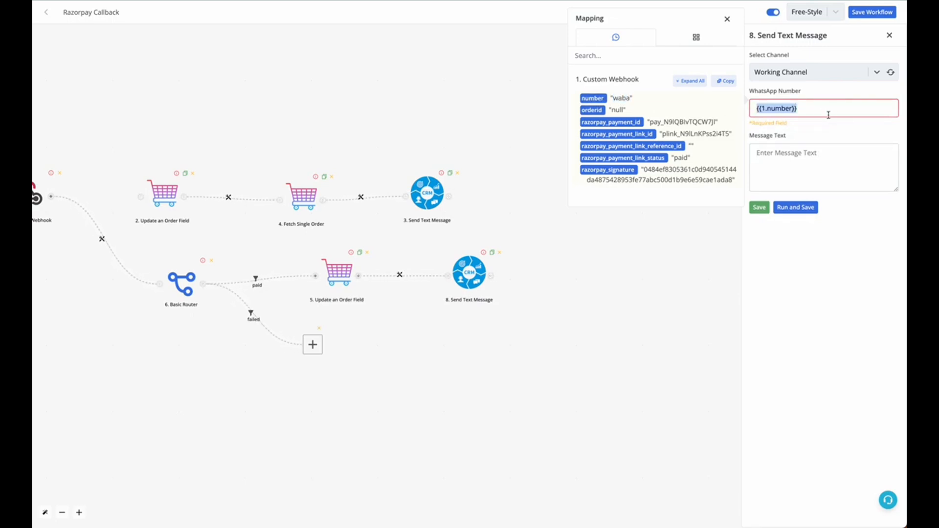
# Step: Write the message "Hello Sir / Mam we have recieved payment for your order id" followed by the webhook's orderid, and save the module
pyautogui.click(825, 160)
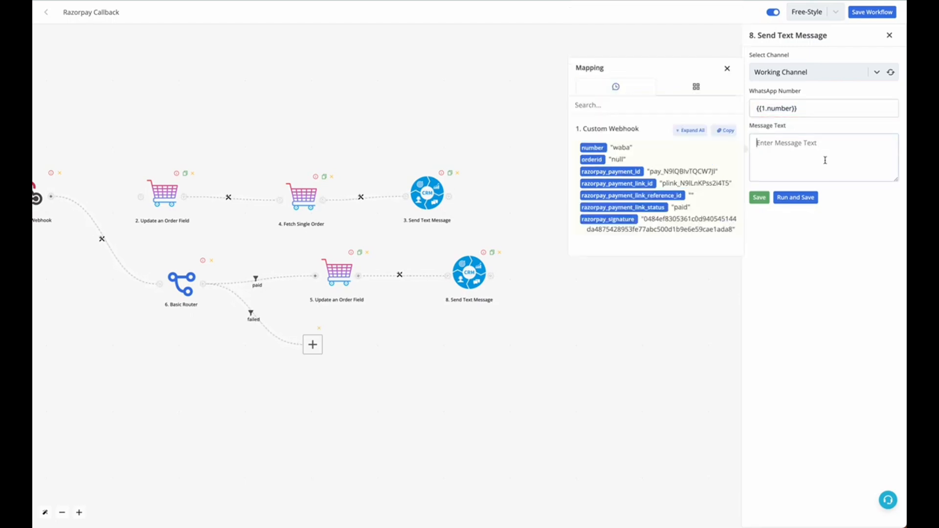
pyautogui.write('Hello Sir,')
pyautogui.press('Return')
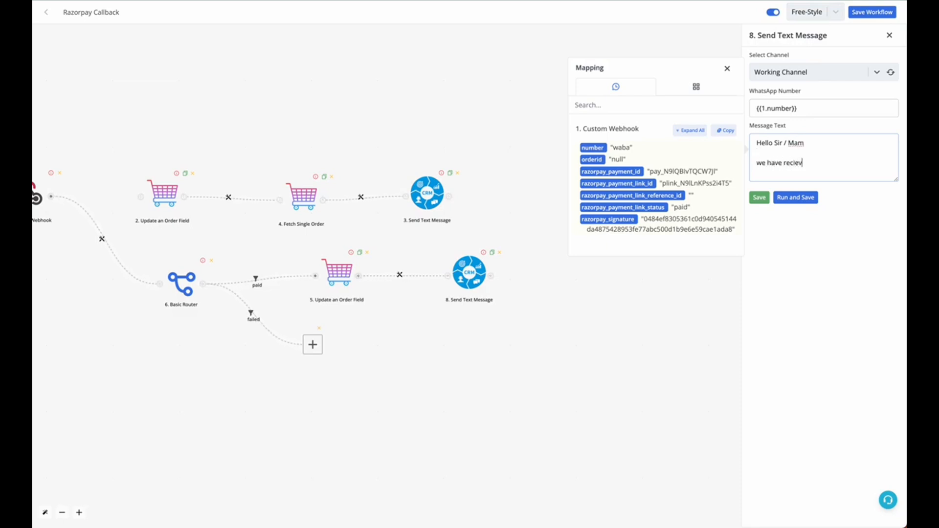
pyautogui.write('d payment for your order id')
pyautogui.press('Return')
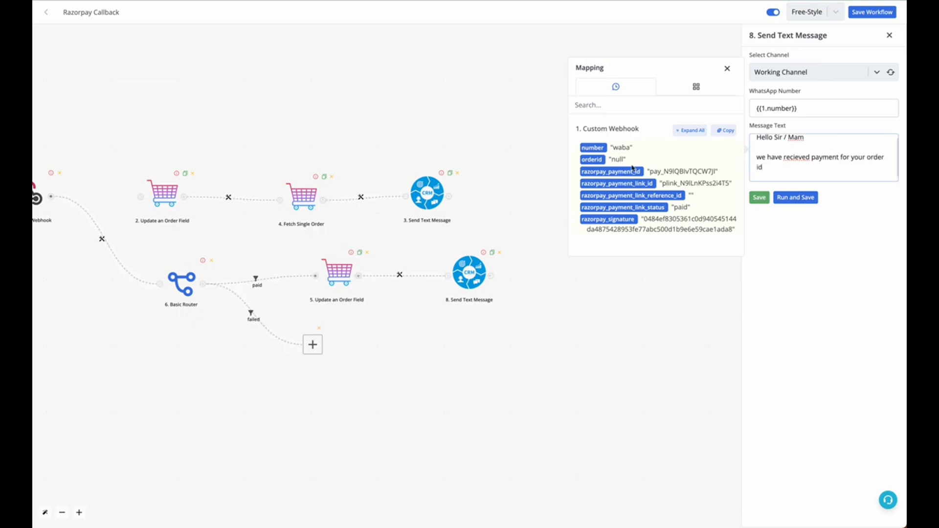
pyautogui.click(592, 160)
pyautogui.click(760, 197)
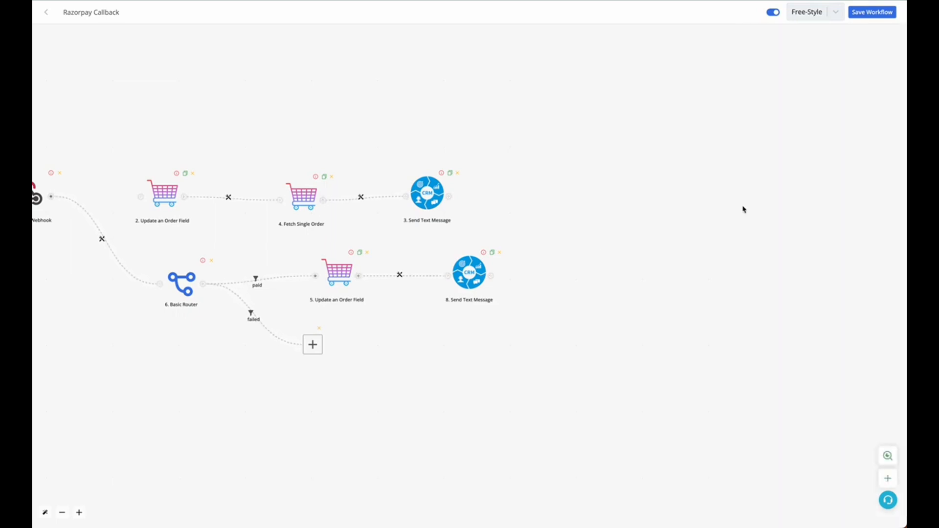
pyautogui.scroll(1, 512, 278)
pyautogui.click(490, 250)
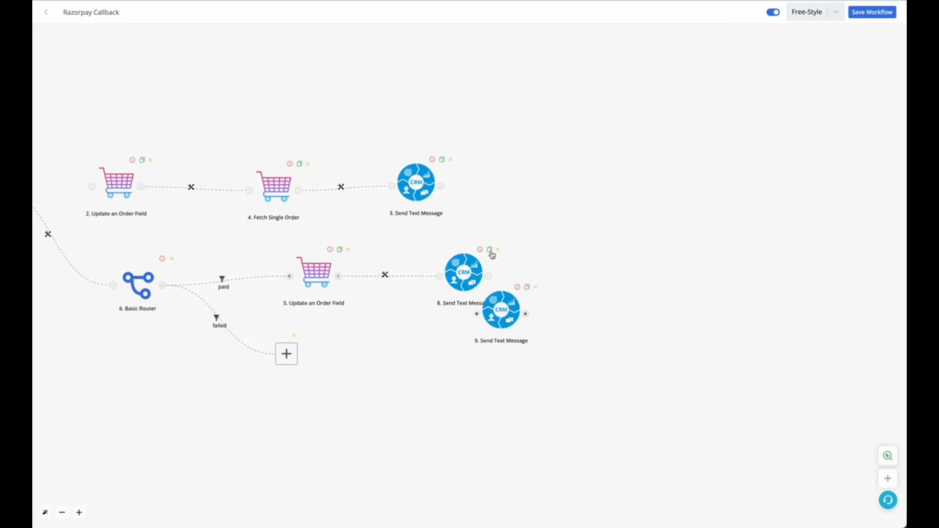
pyautogui.scroll(-1, 488, 333)
pyautogui.moveTo(478, 275); pyautogui.dragTo(388, 335)
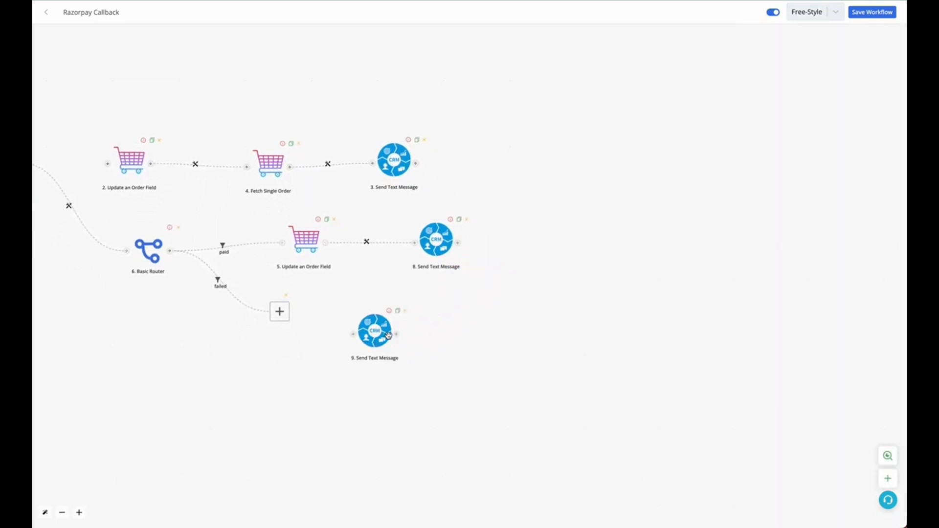
pyautogui.click(405, 311)
# Step: Add a CRM Send Text Message module to the router's failed branch
pyautogui.click(279, 310)
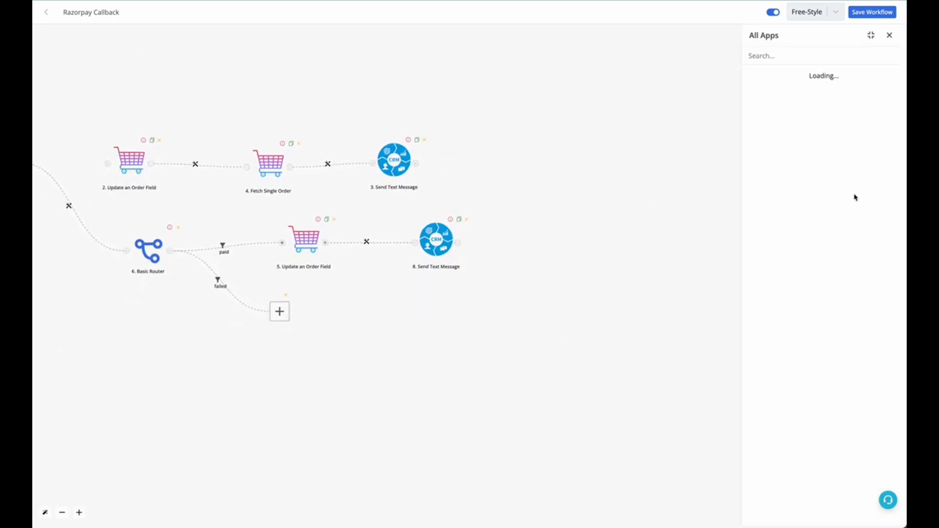
pyautogui.click(818, 266)
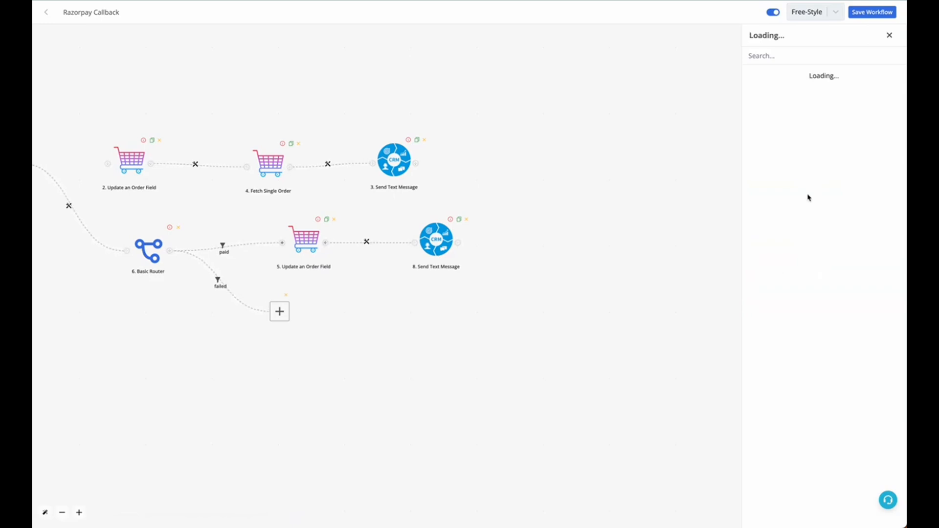
pyautogui.click(779, 240)
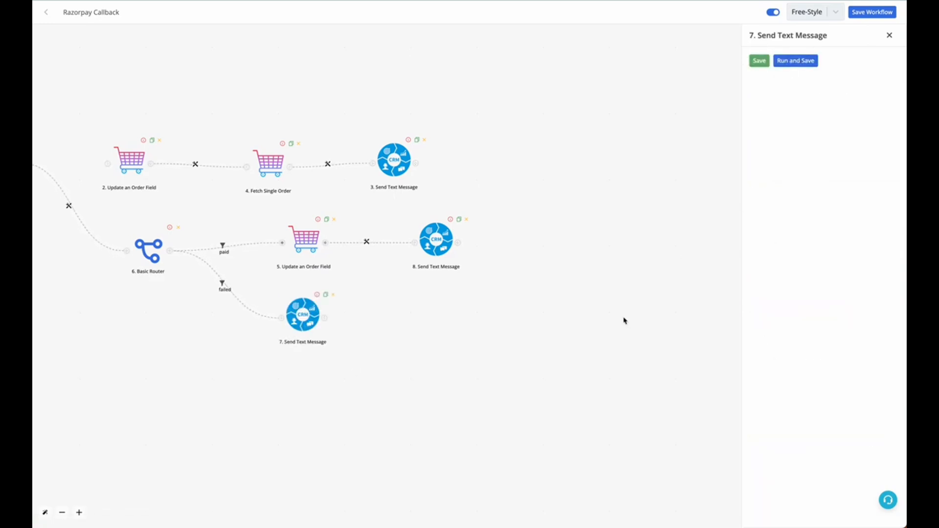
pyautogui.scroll(3, 208, 312)
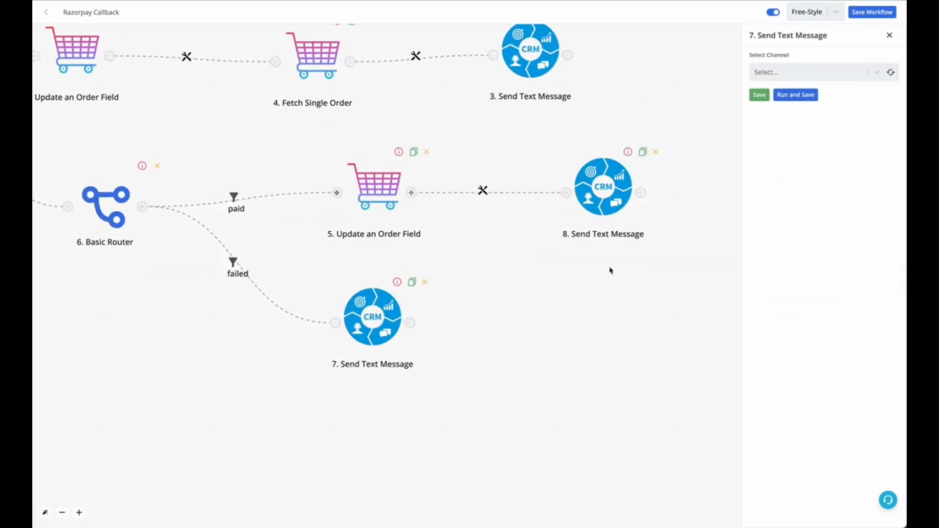
# Step: Set the failed-branch message's channel to Working Channel and map its WhatsApp Number to the Custom Webhook's number
pyautogui.click(886, 75)
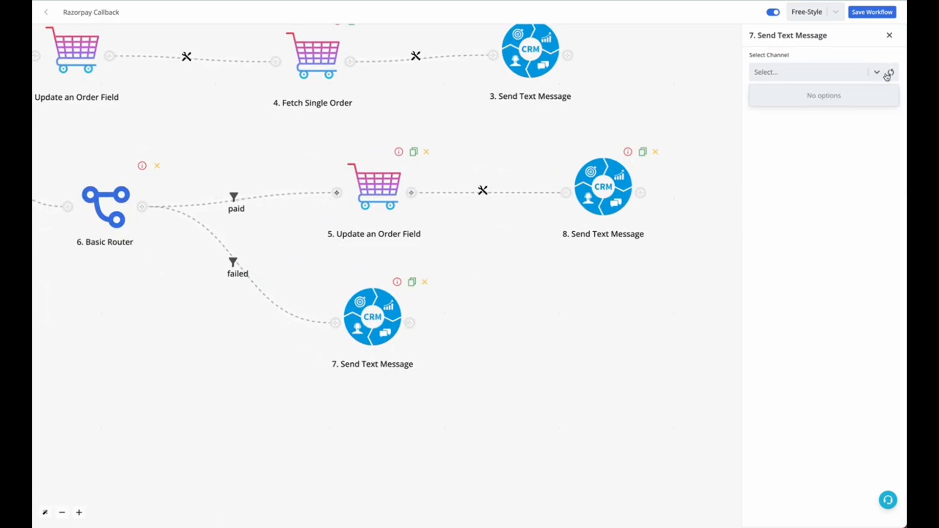
pyautogui.click(886, 76)
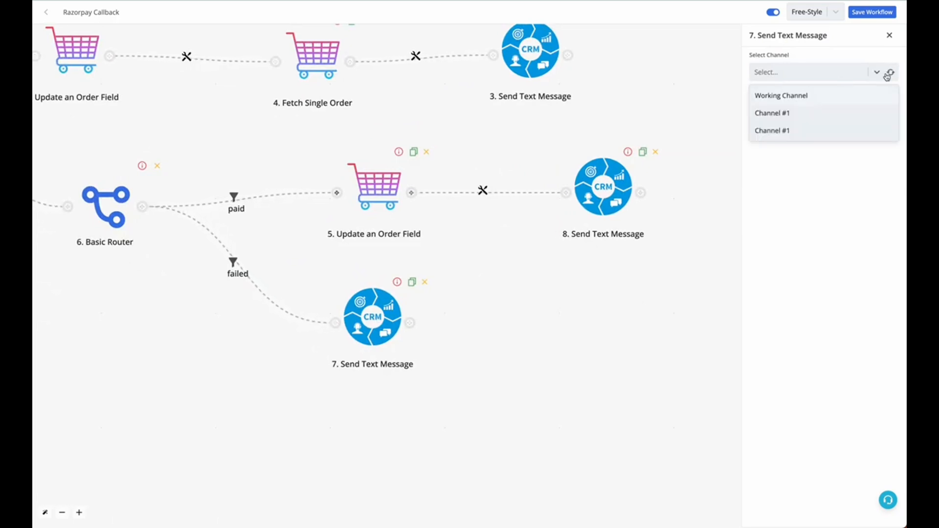
pyautogui.click(841, 100)
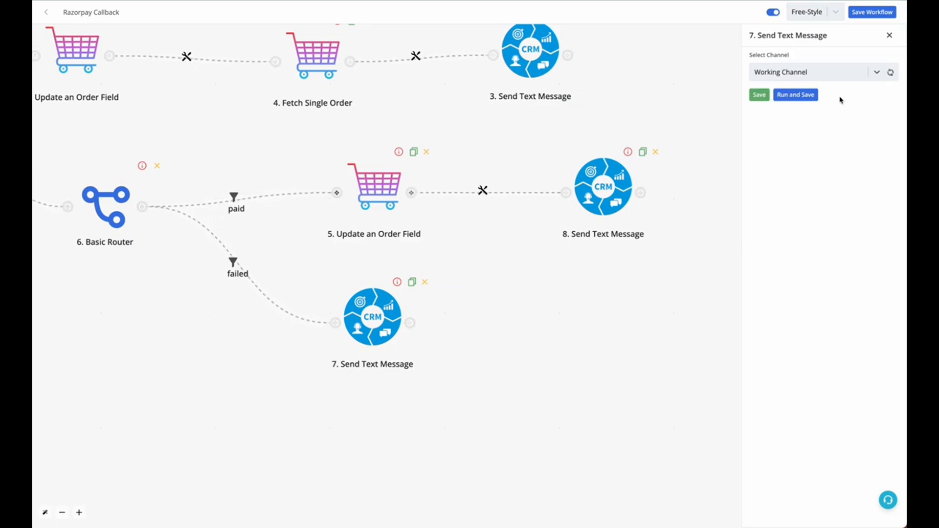
pyautogui.click(840, 105)
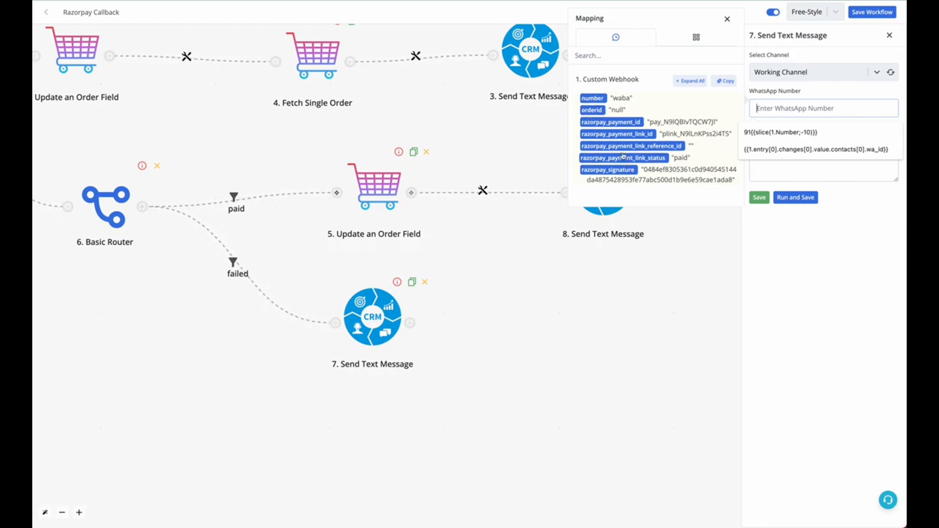
pyautogui.click(592, 98)
pyautogui.click(775, 147)
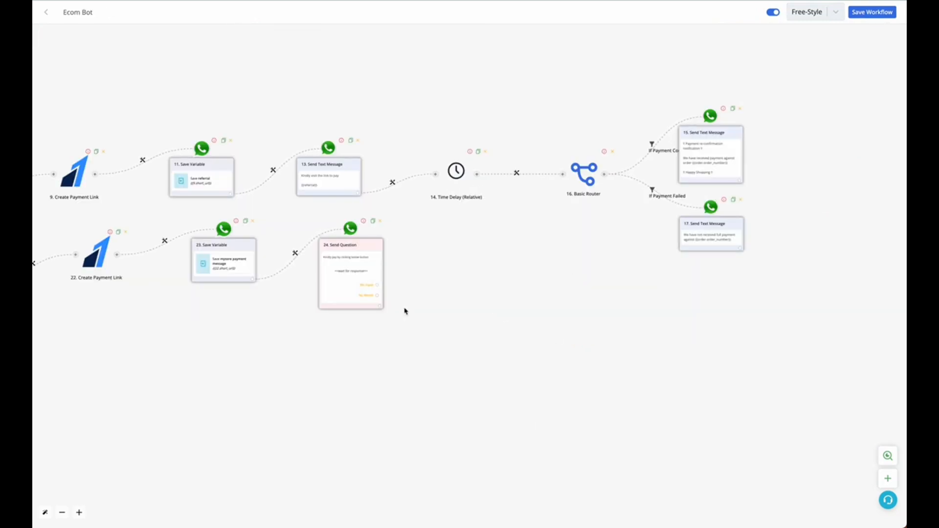
# Step: Switch to the Ecom Bot workflow and examine the path from the payment link through the time delay and router to both payment messages
pyautogui.scroll(3, 405, 311)
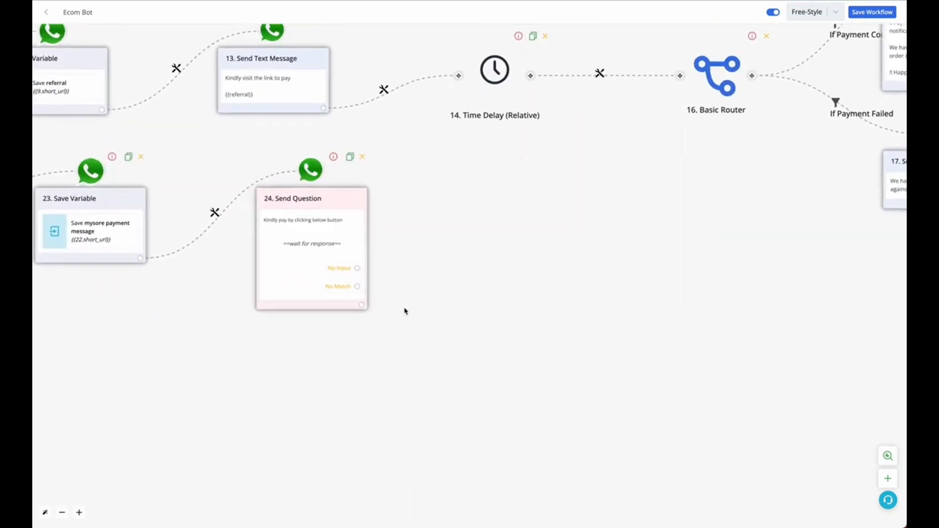
pyautogui.scroll(-3, 728, 166)
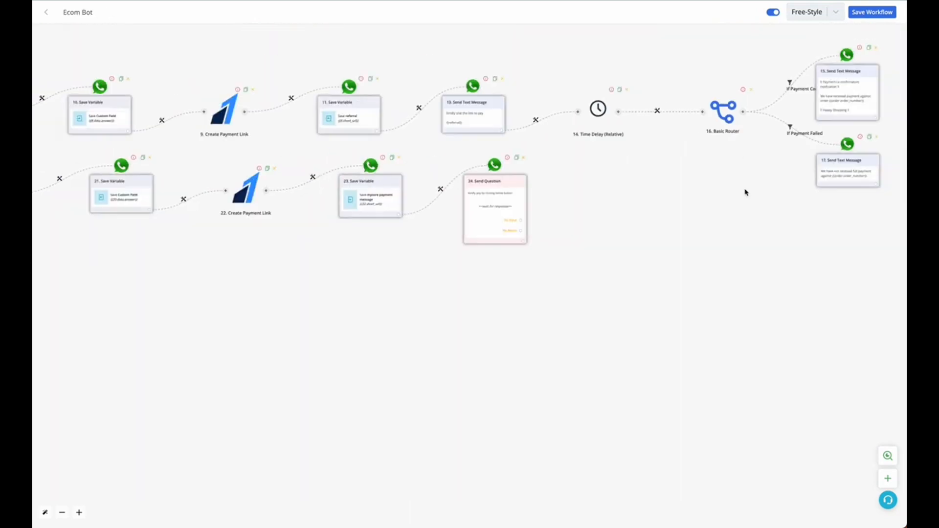
pyautogui.moveTo(746, 193); pyautogui.dragTo(660, 230)
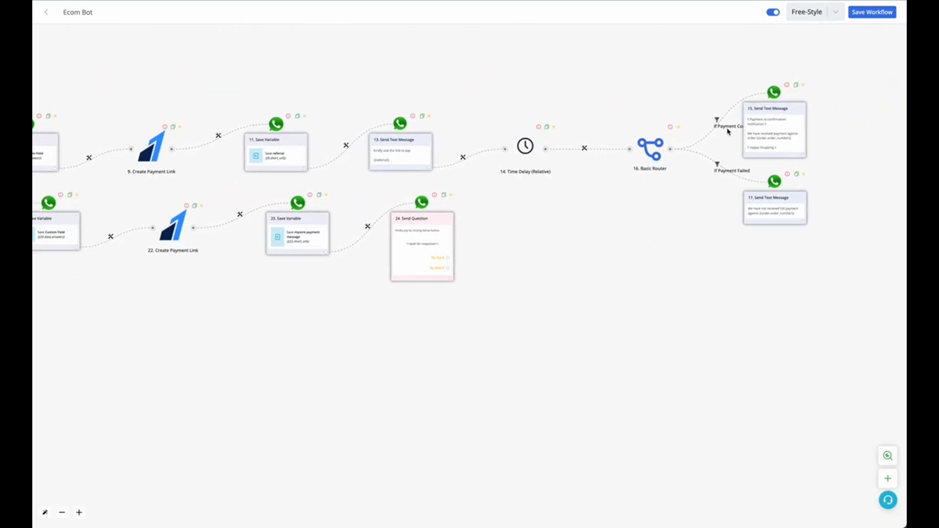
pyautogui.scroll(4, 768, 147)
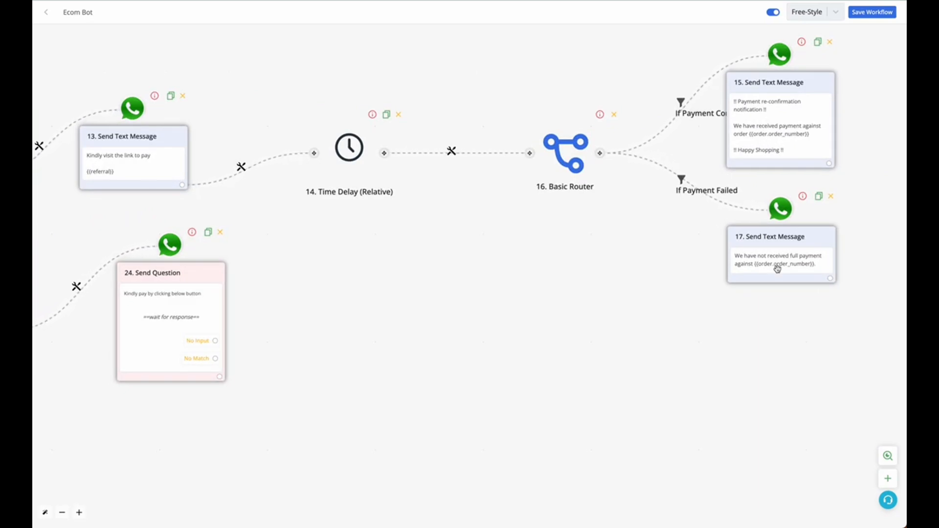
pyautogui.moveTo(774, 297); pyautogui.dragTo(732, 302)
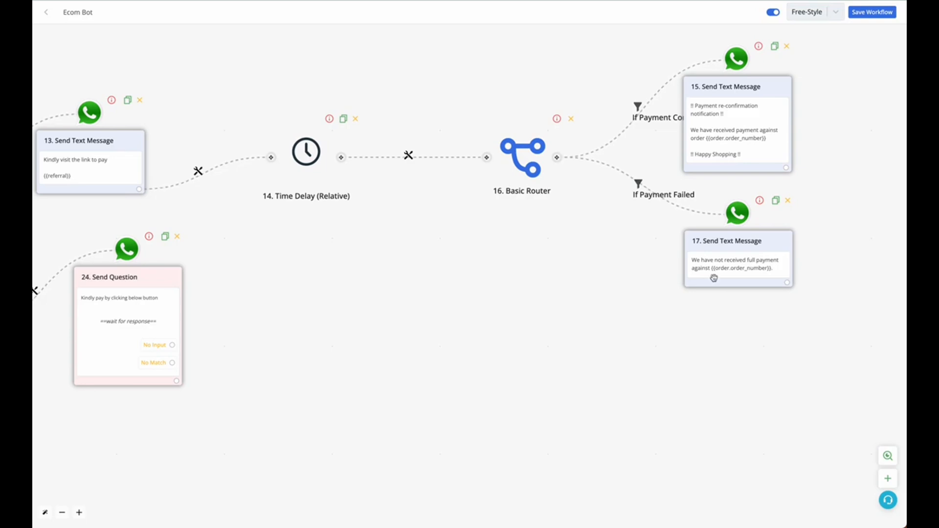
pyautogui.moveTo(522, 308); pyautogui.dragTo(654, 306)
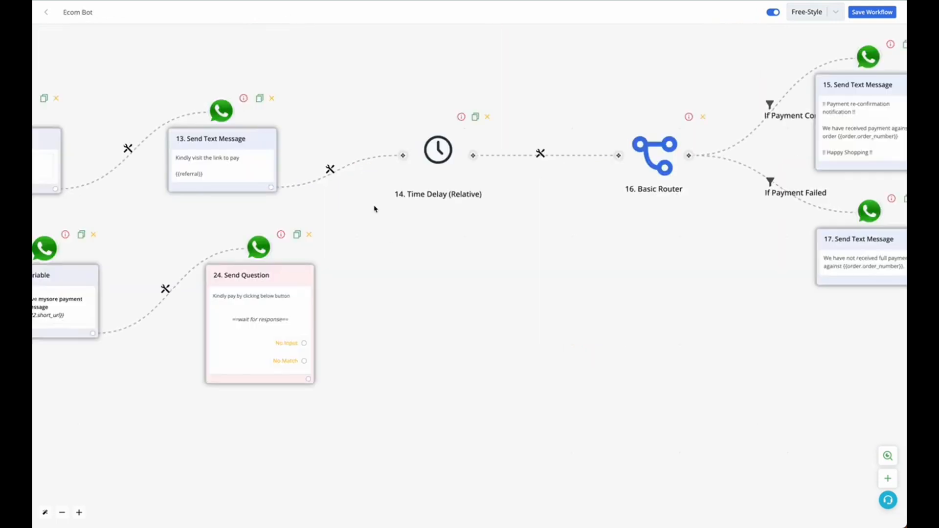
pyautogui.moveTo(402, 304); pyautogui.dragTo(556, 292)
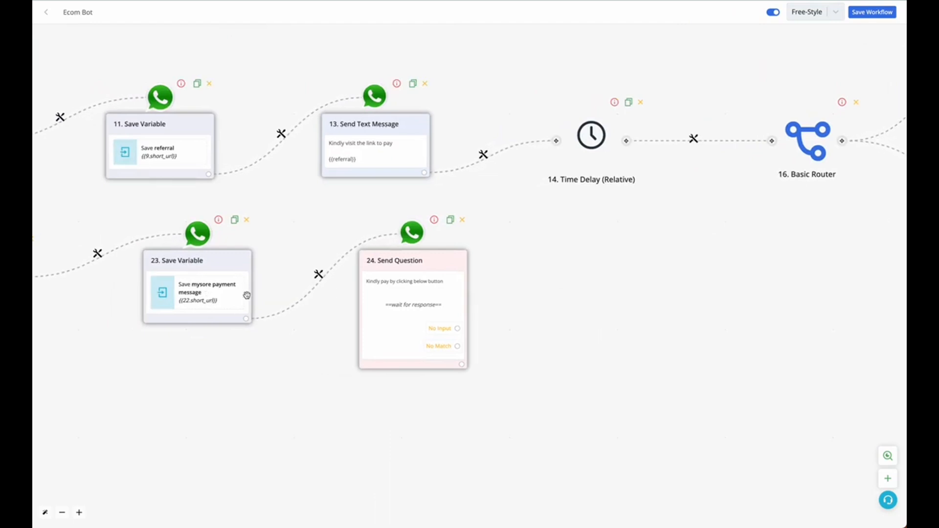
pyautogui.moveTo(623, 279); pyautogui.dragTo(472, 279)
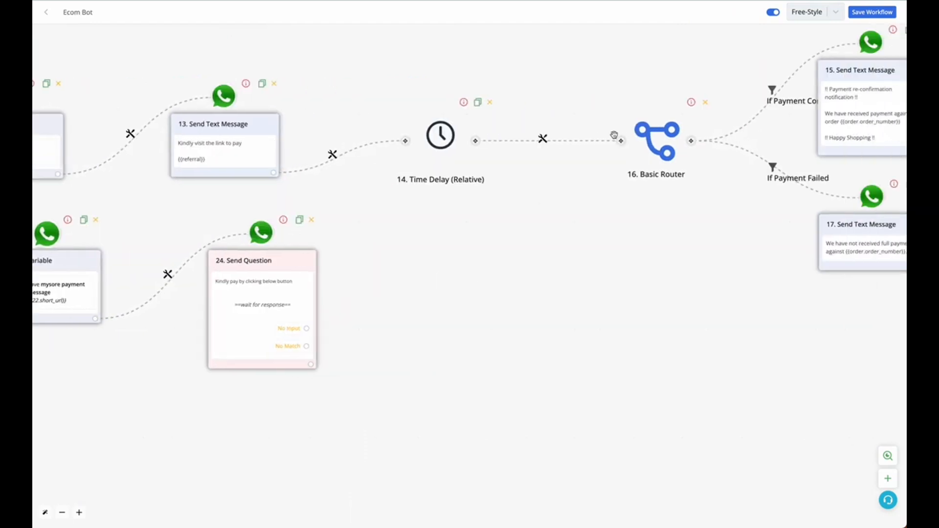
# Step: Detach the Basic Router from the Time Delay, connect it to the pay-button Send Question instead, and lower the payment-failed message block
pyautogui.click(543, 139)
pyautogui.click(582, 201)
pyautogui.moveTo(312, 365); pyautogui.dragTo(537, 274)
pyautogui.moveTo(859, 215); pyautogui.dragTo(787, 344)
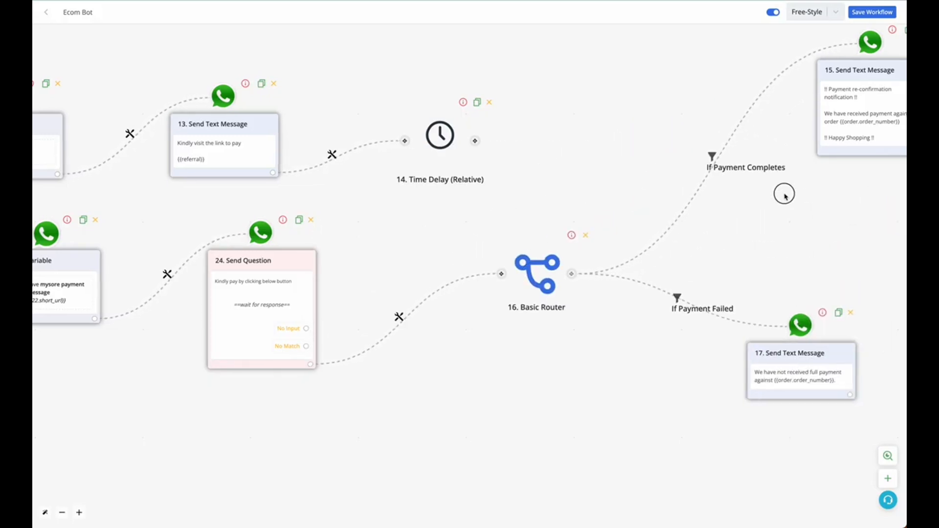
# Step: Delete the payment re-confirmation message on the router's If Payment Completes branch
pyautogui.moveTo(845, 188); pyautogui.dragTo(663, 214)
pyautogui.click(741, 56)
pyautogui.moveTo(605, 159); pyautogui.dragTo(606, 87)
pyautogui.moveTo(642, 338); pyautogui.dragTo(657, 299)
# Step: Examine the If Payment Failed filter's condition and the order fields available for mapping, including payment_status
pyautogui.click(504, 232)
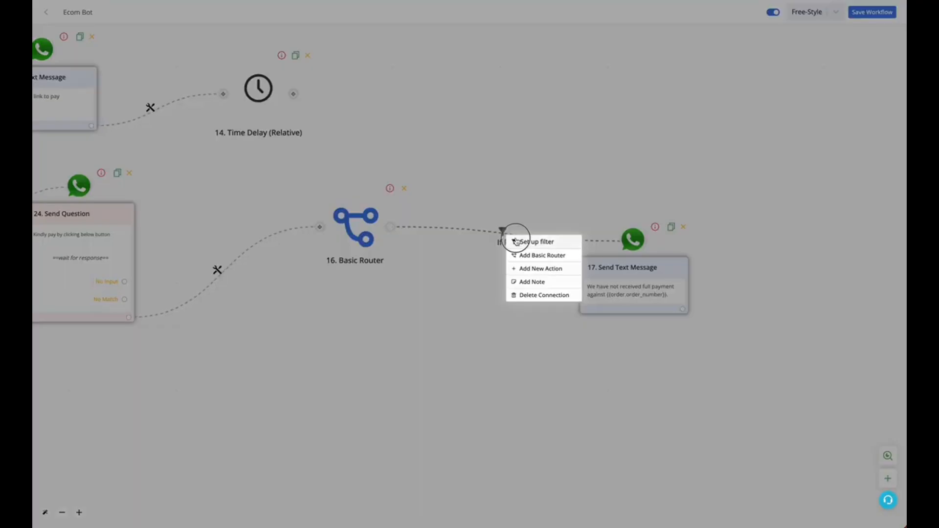
pyautogui.click(533, 243)
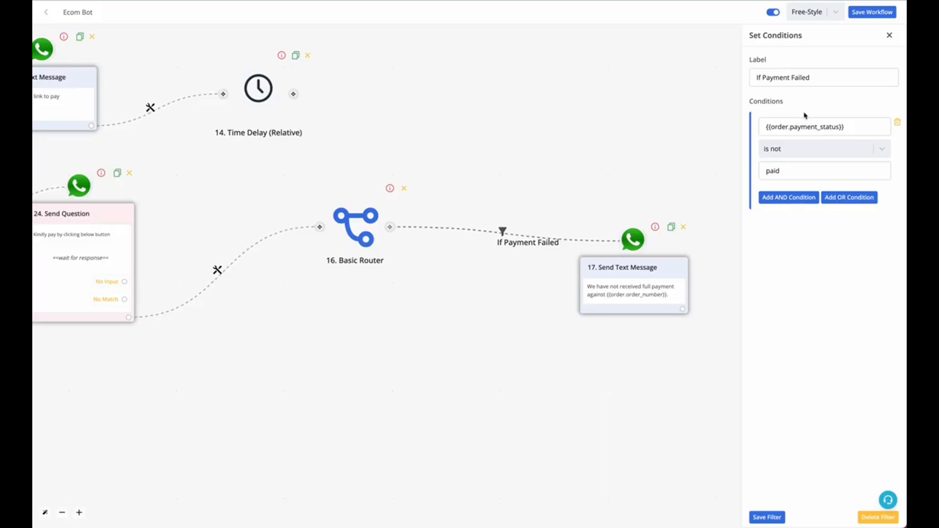
pyautogui.click(864, 127)
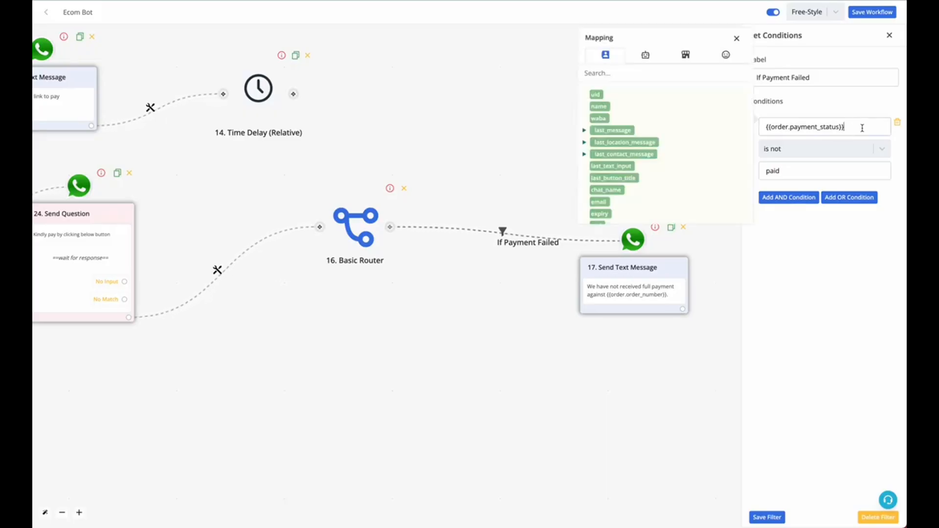
pyautogui.click(687, 57)
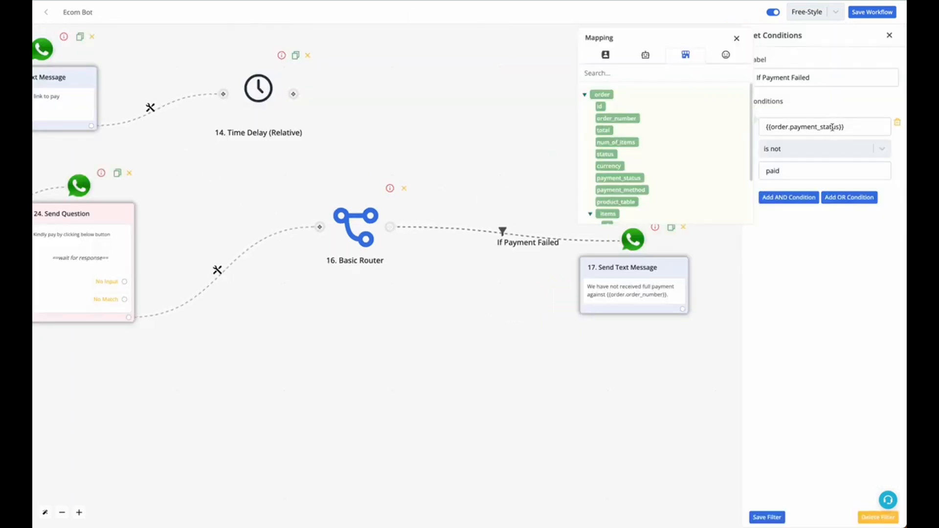
pyautogui.tripleClick(832, 127)
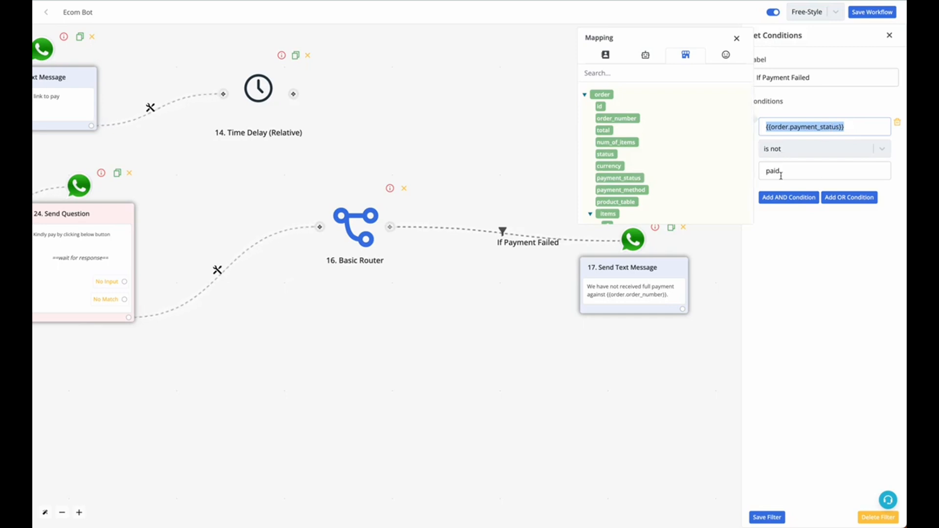
pyautogui.click(890, 34)
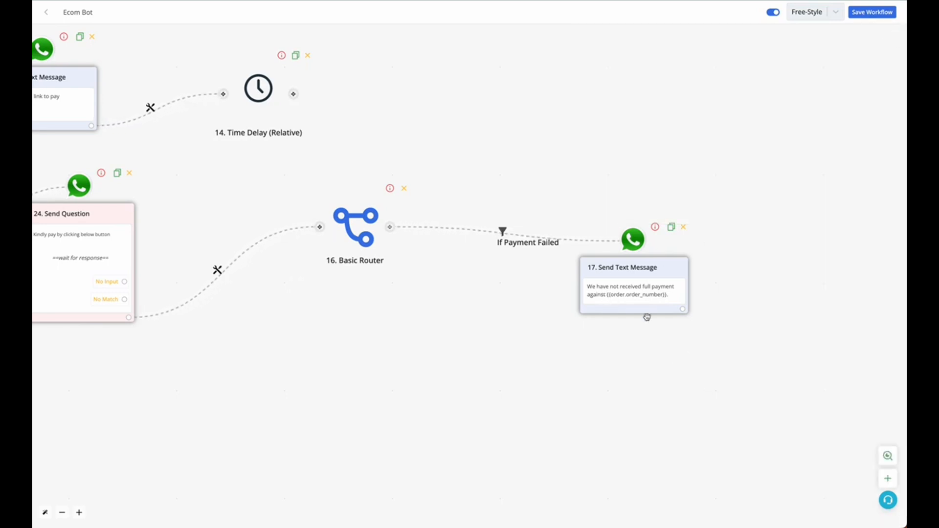
# Step: Add an interactive Ask Question block after the payment-failed message with the body "would you like to retry payment ?"
pyautogui.moveTo(673, 344); pyautogui.dragTo(579, 344)
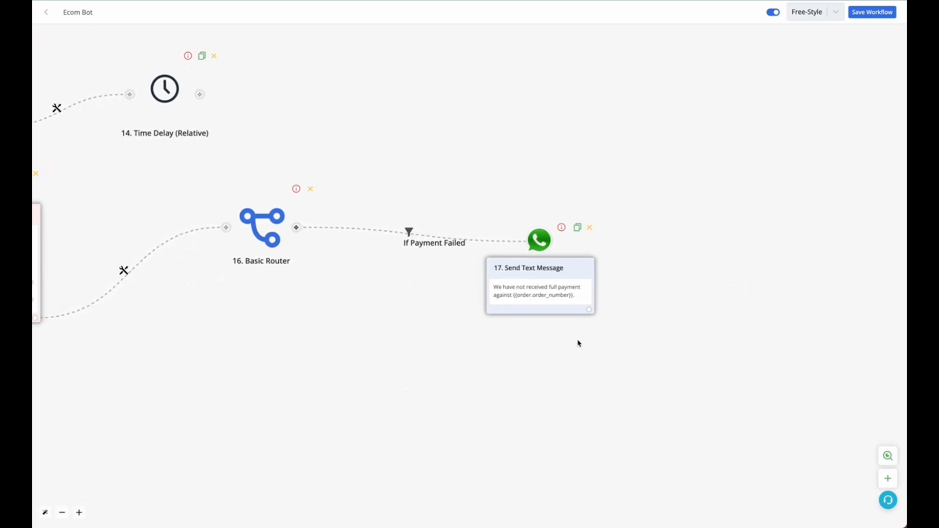
pyautogui.click(587, 312)
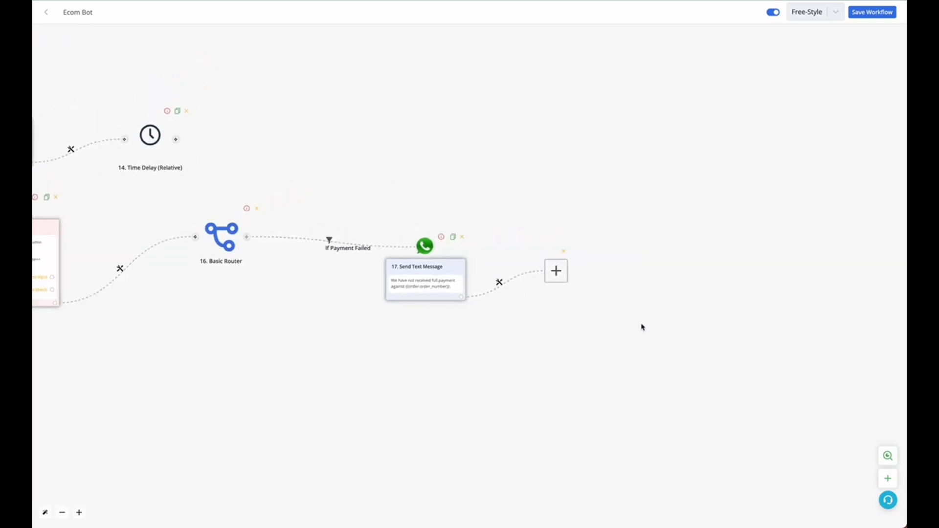
pyautogui.click(445, 270)
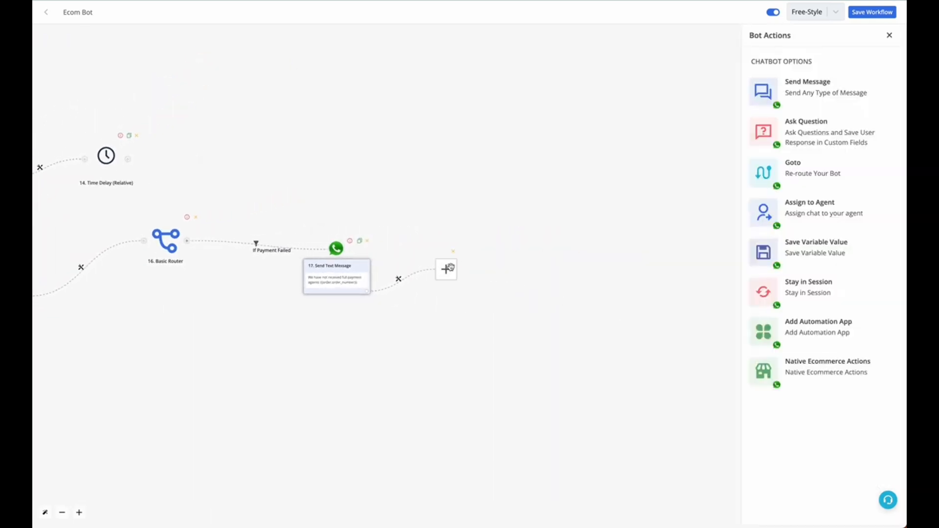
pyautogui.click(806, 130)
pyautogui.scroll(-2, 857, 431)
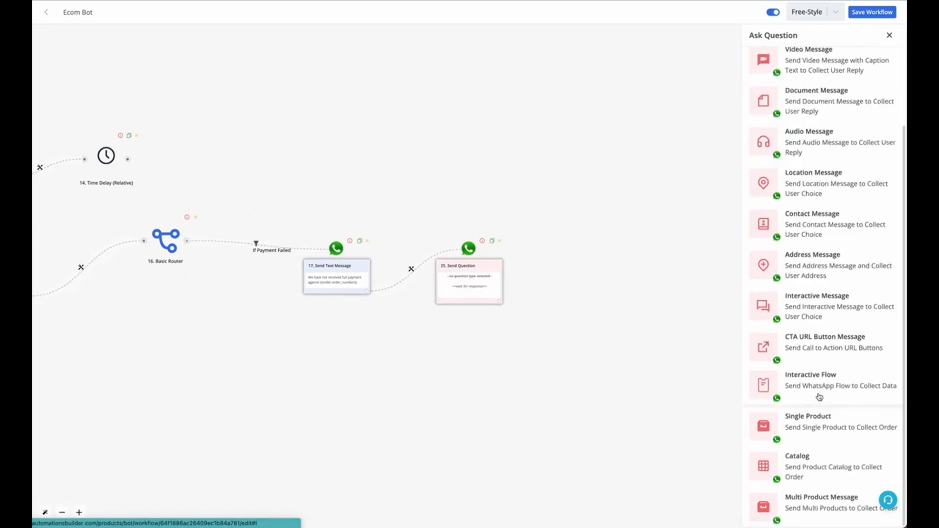
pyautogui.click(819, 302)
pyautogui.click(791, 152)
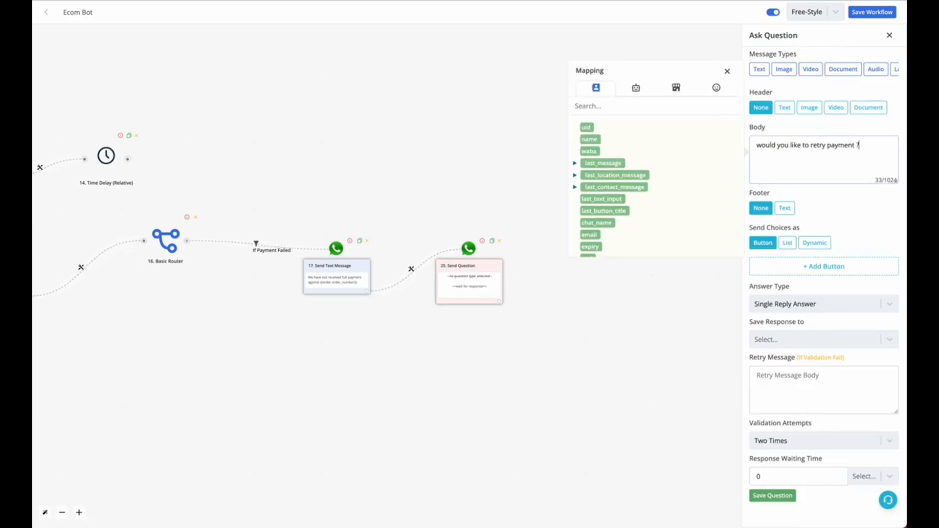
# Step: Add two answer buttons to the retry question and label the first one Yes
pyautogui.click(802, 266)
pyautogui.click(803, 285)
pyautogui.click(803, 266)
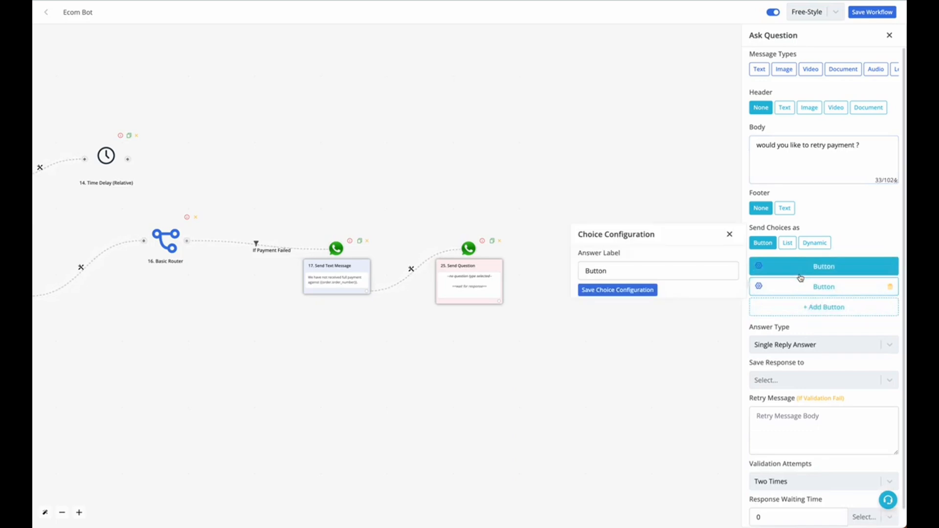
pyautogui.doubleClick(664, 278)
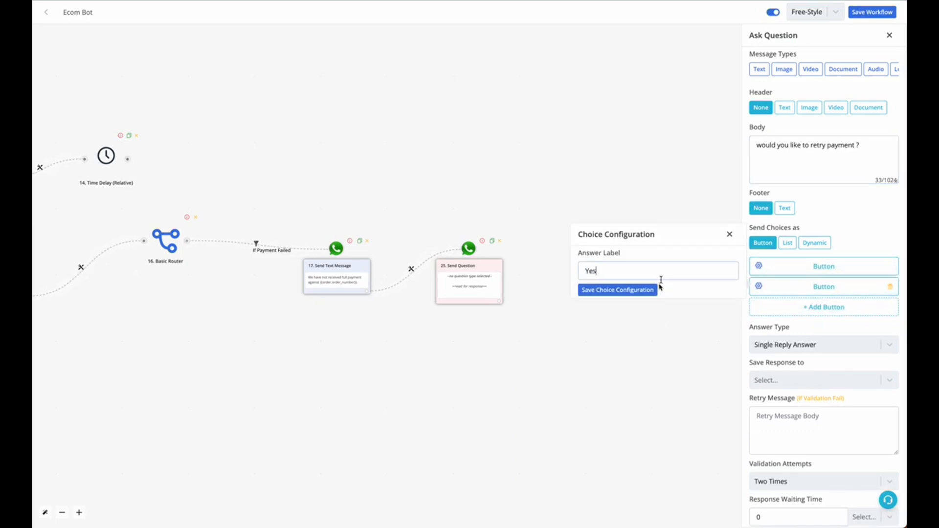
pyautogui.click(649, 292)
# Step: Label the second answer button No and save the retry question
pyautogui.click(767, 292)
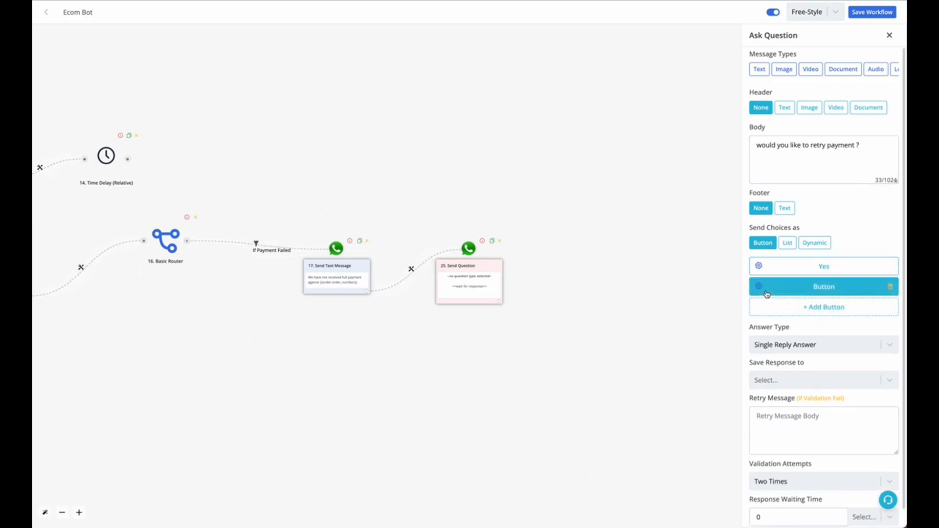
pyautogui.doubleClick(650, 289)
pyautogui.write('No')
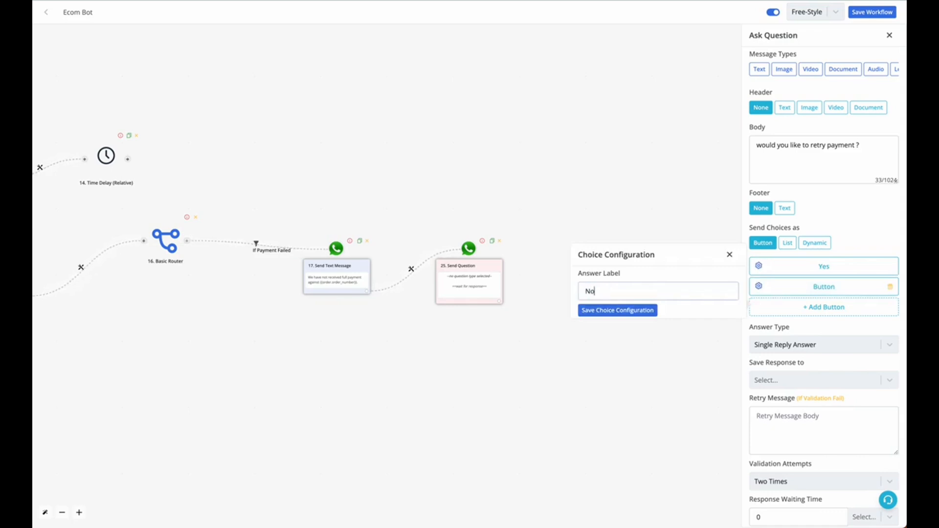
pyautogui.click(635, 312)
pyautogui.scroll(-1, 793, 489)
pyautogui.click(771, 519)
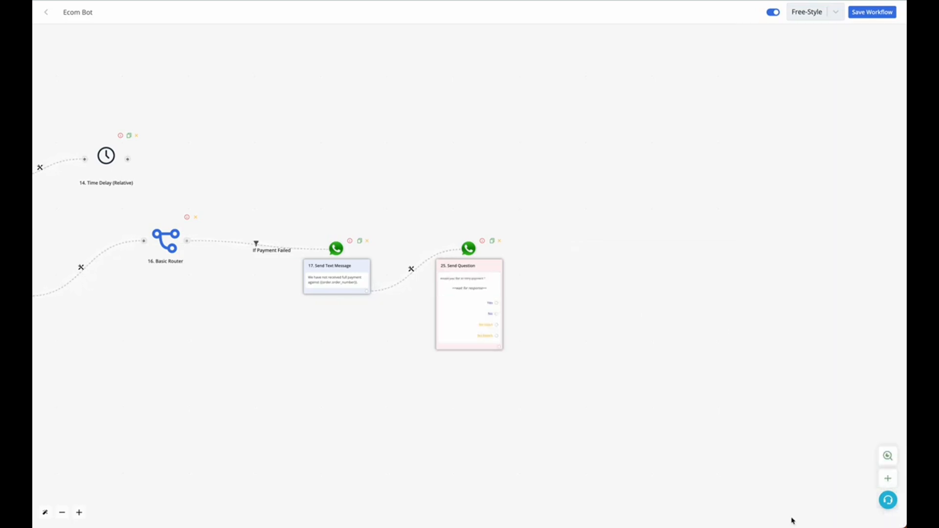
# Step: Review the Ecom Bot flow from the payment method question through the link generation blocks to the payment-failed branch
pyautogui.scroll(3, 497, 317)
pyautogui.scroll(-3, 509, 315)
pyautogui.scroll(-1, 494, 338)
pyautogui.hscroll(-8, 662, 361)
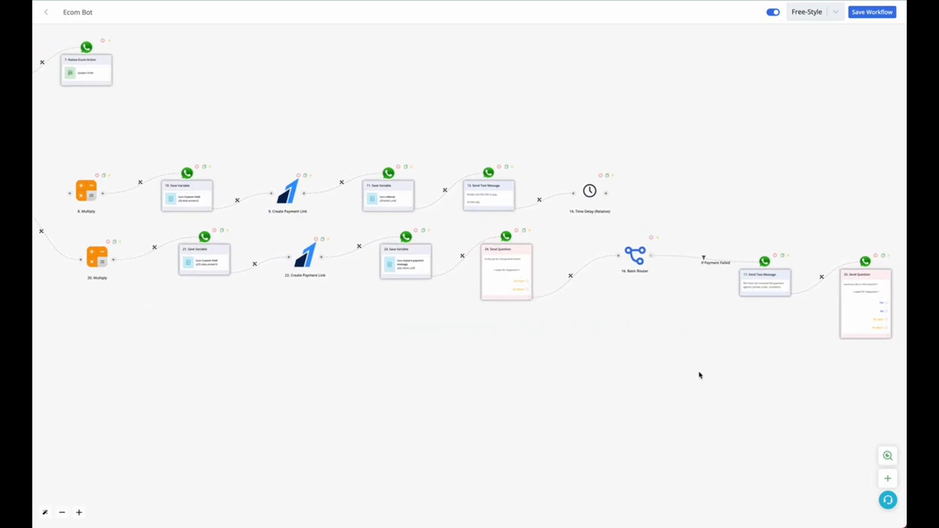
pyautogui.hscroll(8, 700, 375)
pyautogui.hscroll(-15, 590, 310)
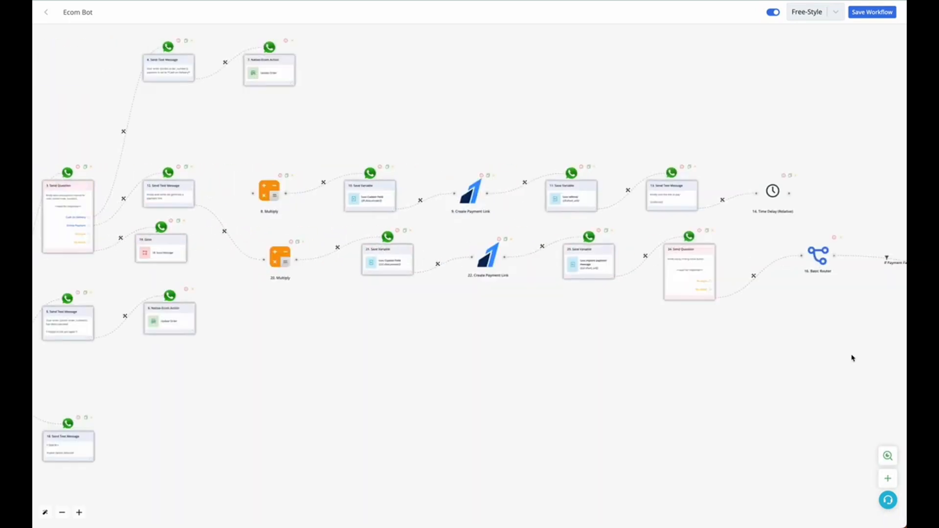
pyautogui.scroll(2, 573, 266)
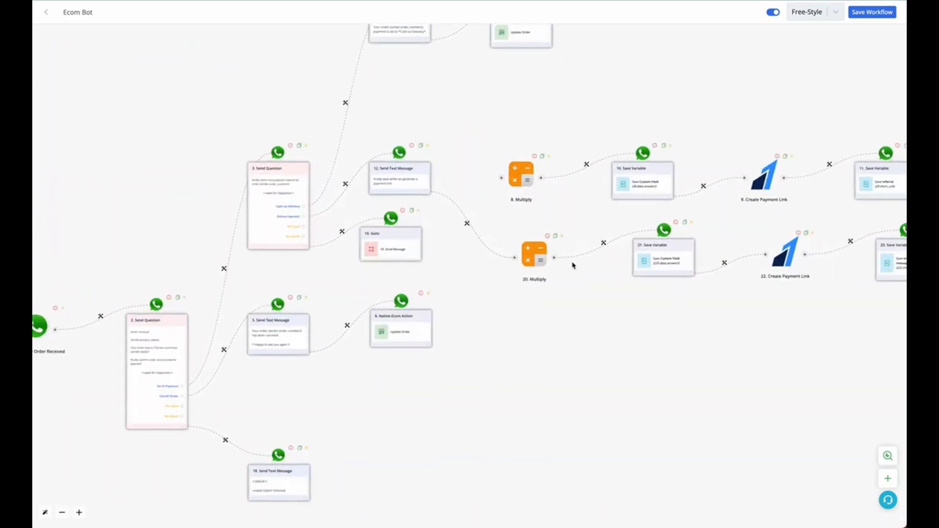
pyautogui.scroll(3, 573, 266)
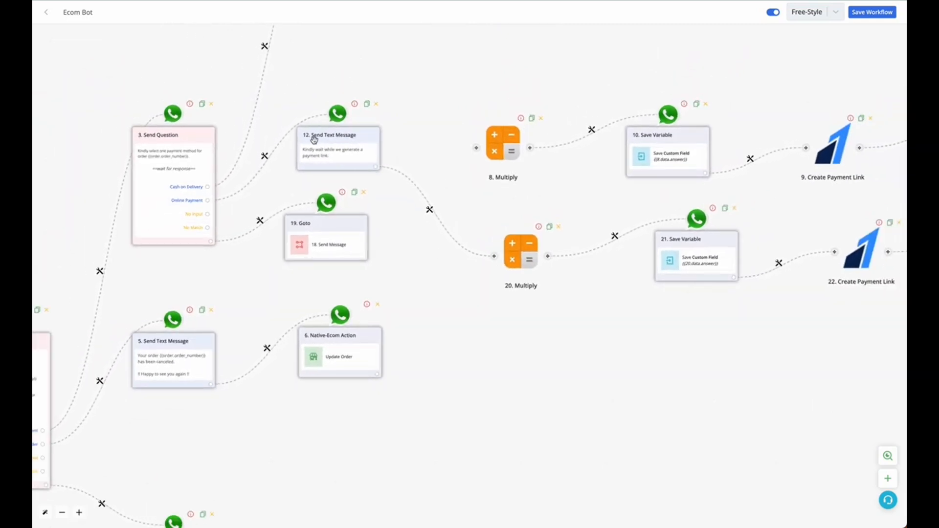
pyautogui.moveTo(622, 416); pyautogui.dragTo(183, 417)
pyautogui.moveTo(648, 388); pyautogui.dragTo(331, 387)
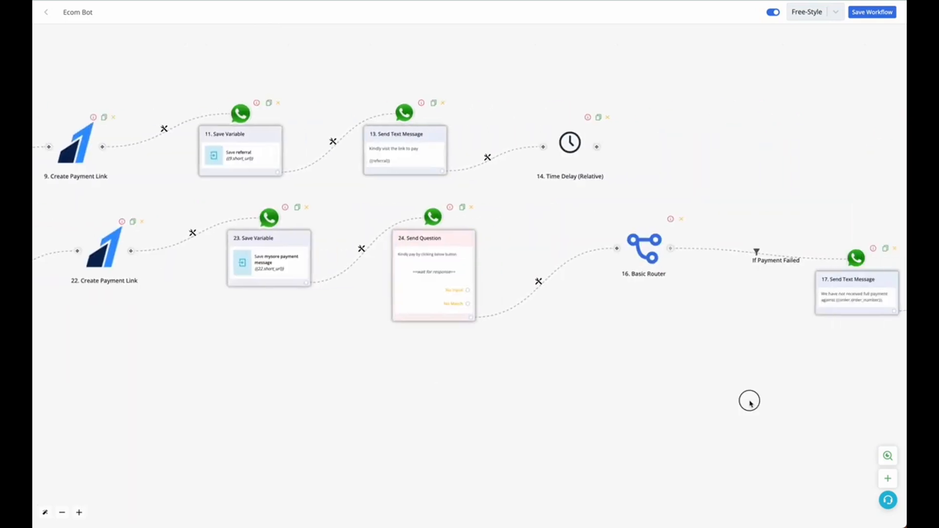
# Step: Add a Goto block on the retry question's Yes answer that routes to step 12, the payment link wait message, and save the route
pyautogui.moveTo(749, 401); pyautogui.dragTo(430, 400)
pyautogui.click(737, 326)
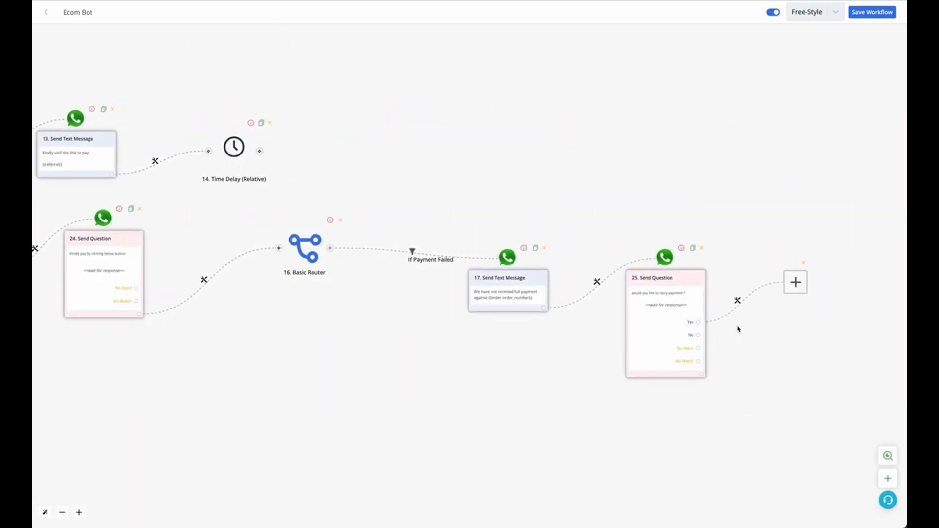
pyautogui.click(447, 268)
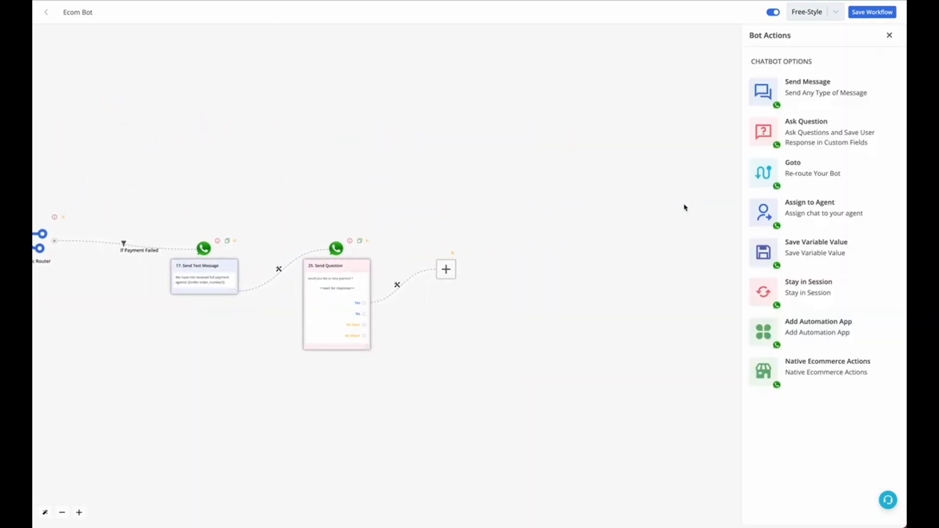
pyautogui.click(797, 168)
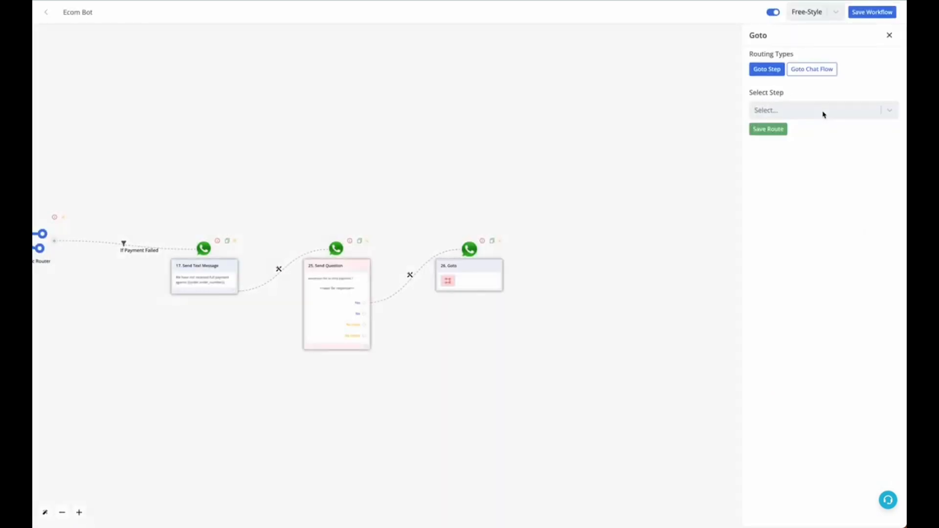
pyautogui.click(824, 114)
pyautogui.write('12')
pyautogui.click(811, 139)
pyautogui.click(773, 130)
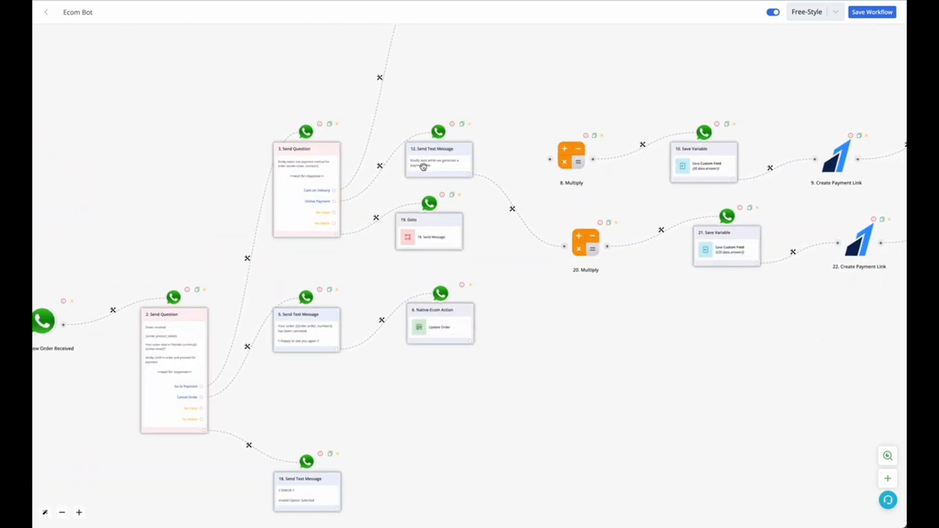
# Step: Review the Ecom Bot's retry path from the payment link wait message through link creation to the router and payment-failed branch
pyautogui.scroll(5, 424, 176)
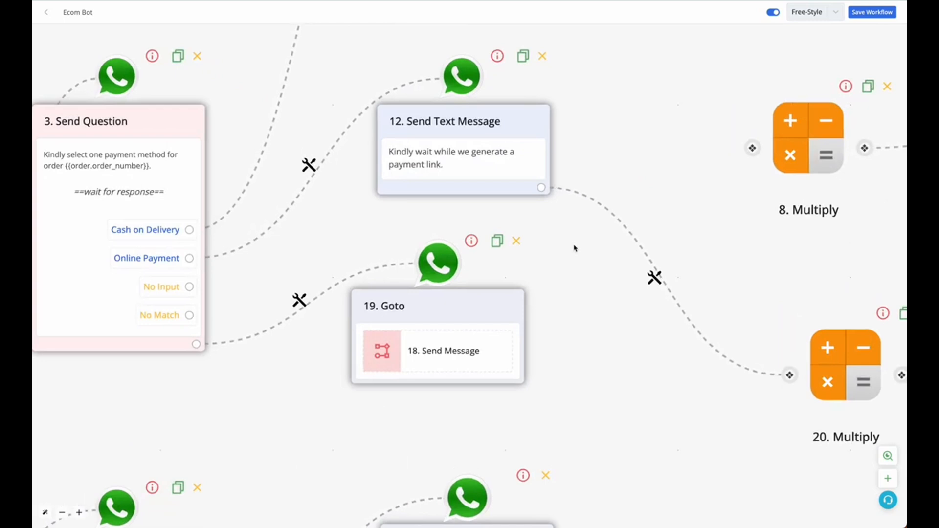
pyautogui.scroll(-5, 547, 231)
pyautogui.moveTo(684, 336); pyautogui.dragTo(514, 356)
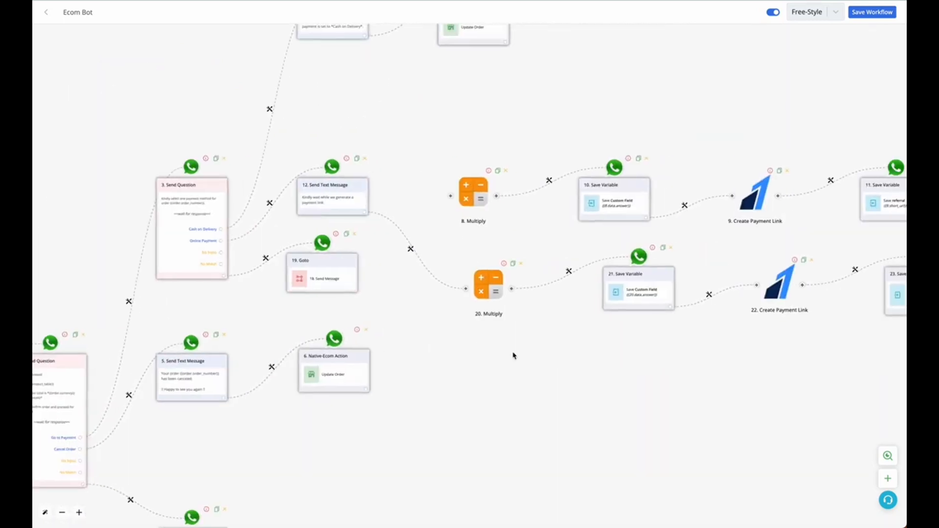
pyautogui.moveTo(700, 314); pyautogui.dragTo(393, 380)
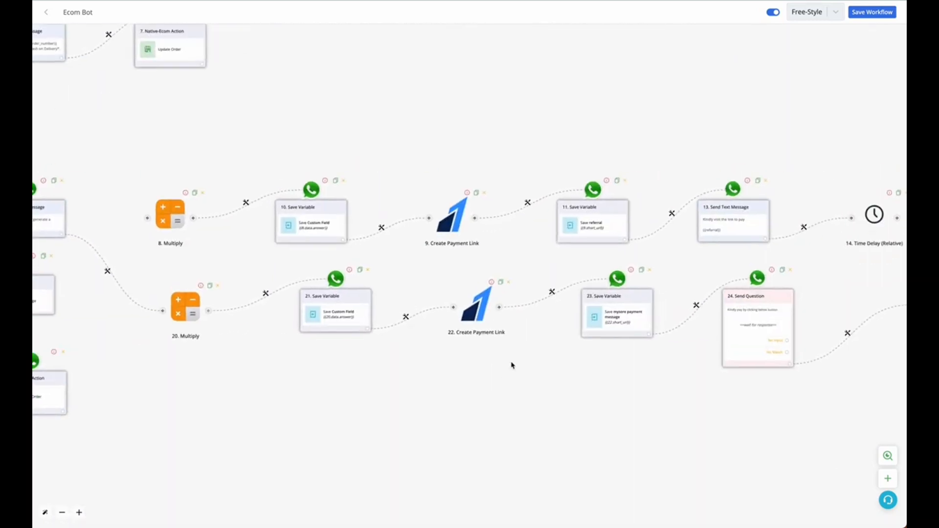
pyautogui.moveTo(615, 386); pyautogui.dragTo(471, 387)
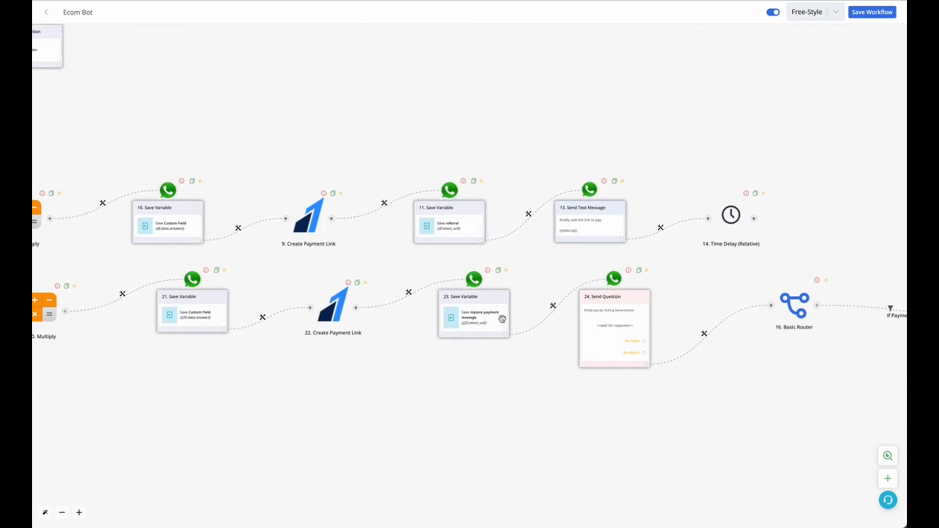
pyautogui.moveTo(587, 429); pyautogui.dragTo(350, 382)
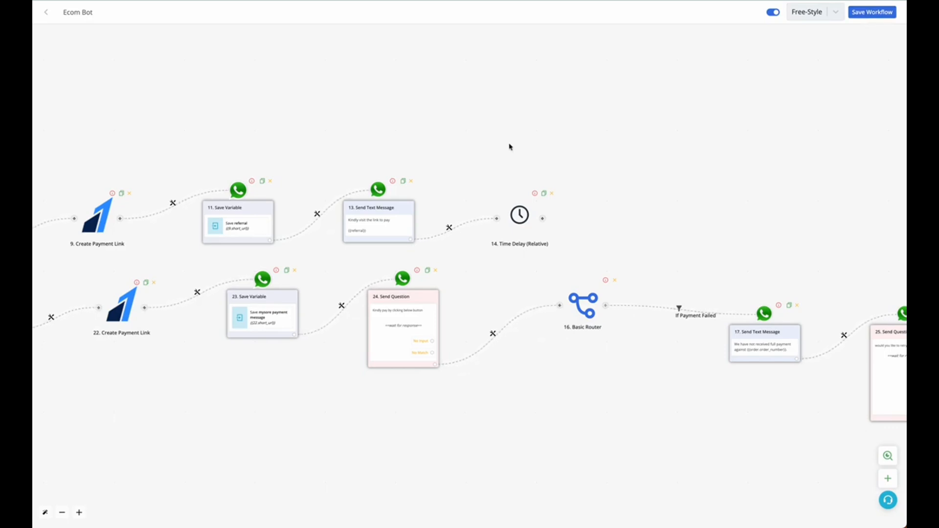
pyautogui.moveTo(124, 314); pyautogui.dragTo(534, 355)
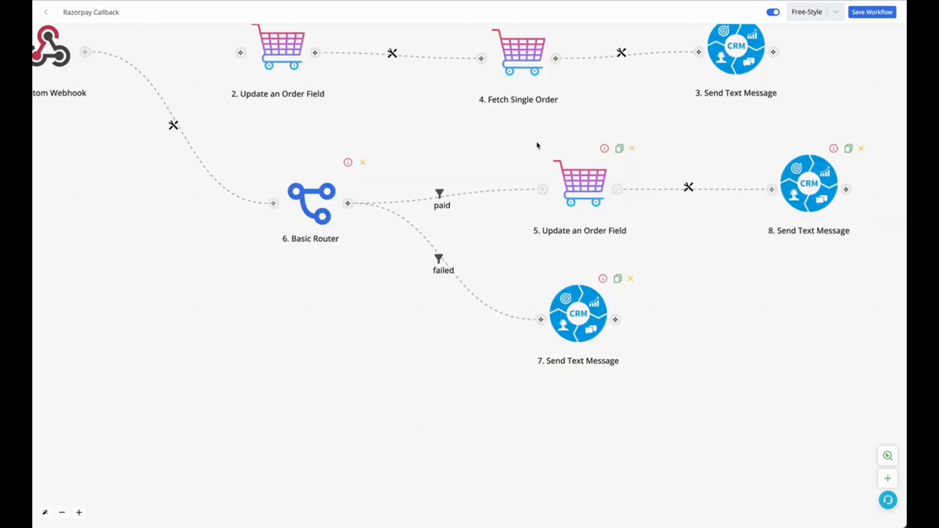
# Step: Check the paid and failed branches in the Razorpay Callback workflow, and save the Ecom Bot workflow
pyautogui.scroll(-3, 698, 317)
pyautogui.scroll(3, 699, 315)
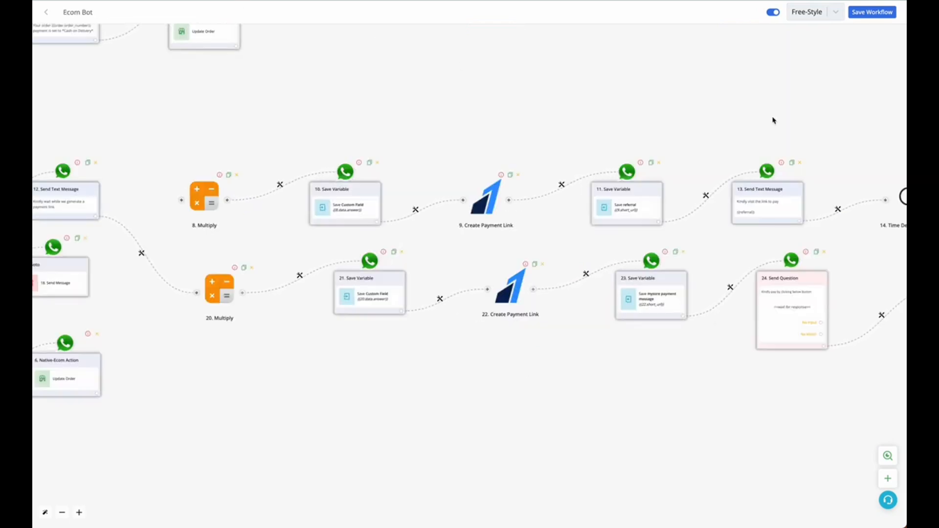
pyautogui.click(871, 12)
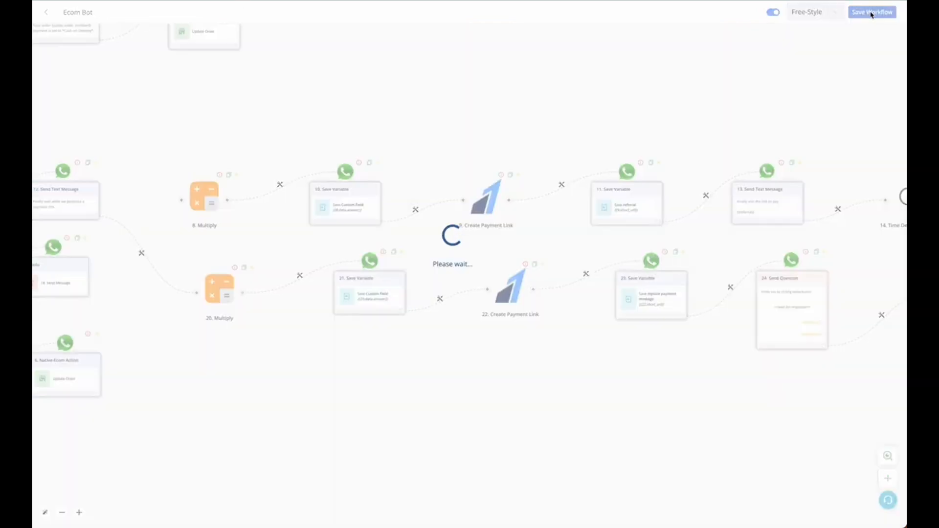